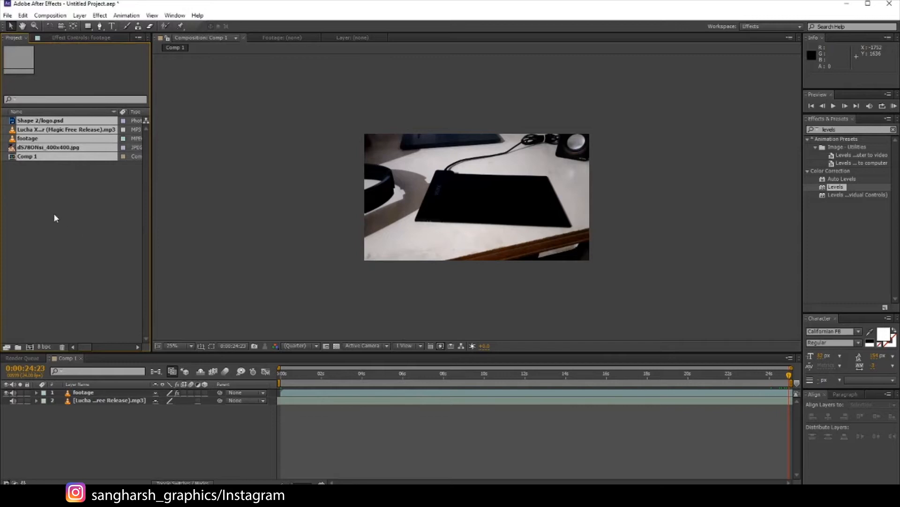
# - Review the frame rate and other composition settings of Comp 1 without changing them
pyautogui.click(49, 165)
pyautogui.click(49, 149)
pyautogui.click(72, 187)
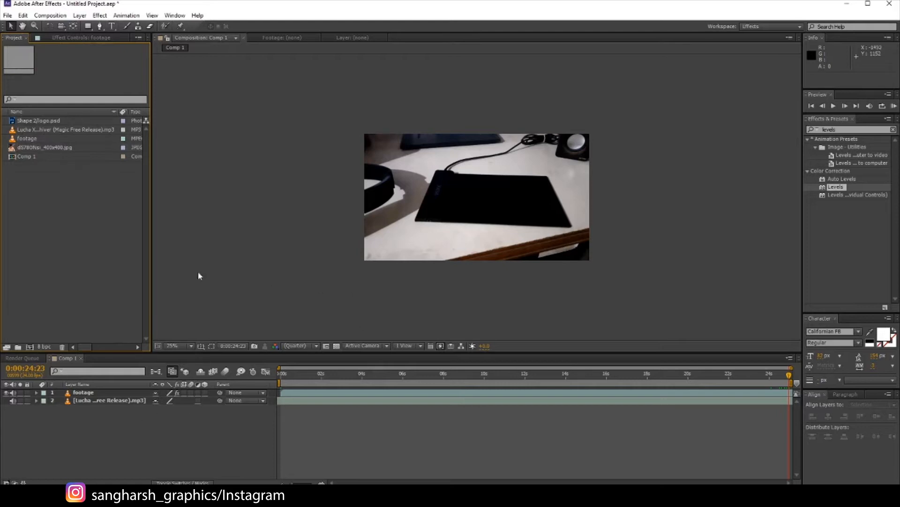
pyautogui.rightClick(291, 169)
pyautogui.click(321, 189)
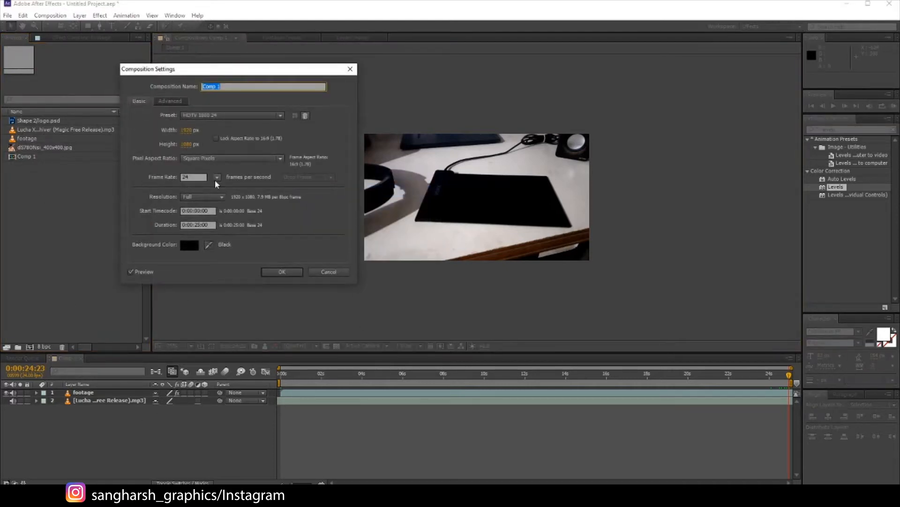
pyautogui.click(319, 273)
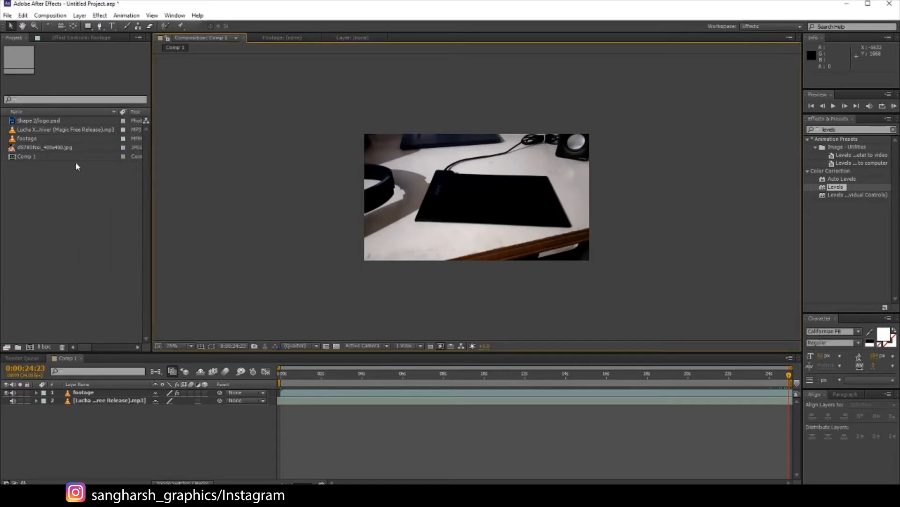
# - Interpret the footage item so that it conforms to 30 frames per second
pyautogui.click(60, 141)
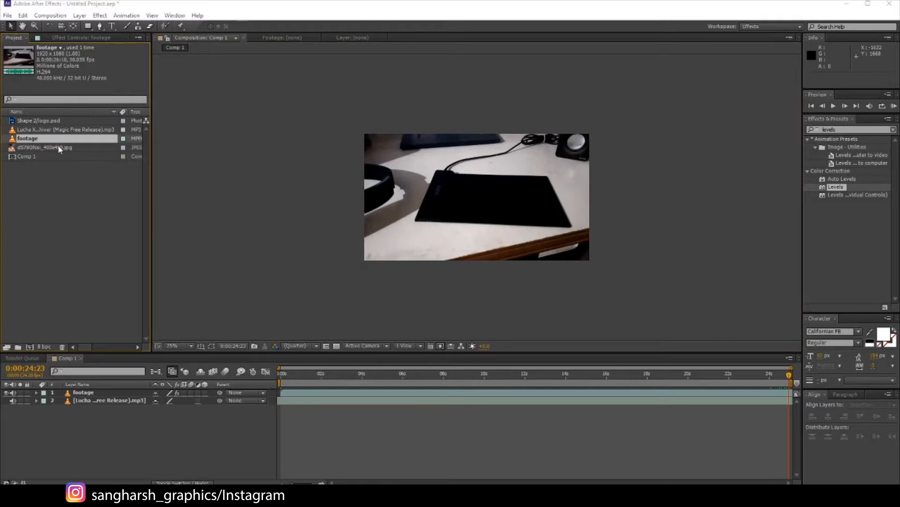
pyautogui.hotkey('ctrl', 'alt', 'g')
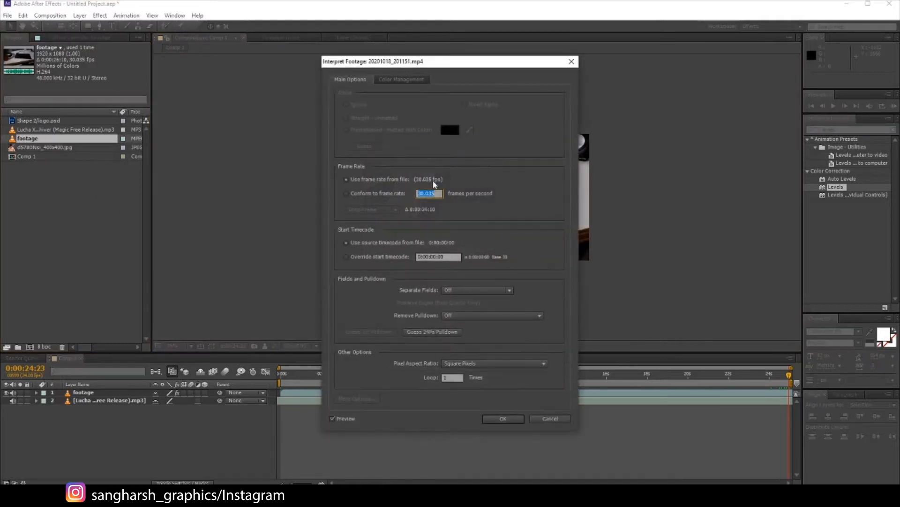
pyautogui.write('3')
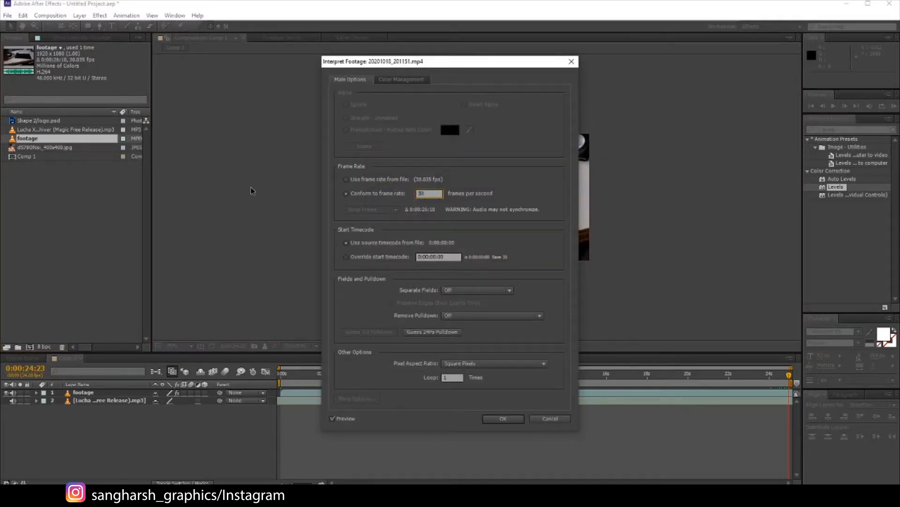
pyautogui.write('0')
pyautogui.press('Return')
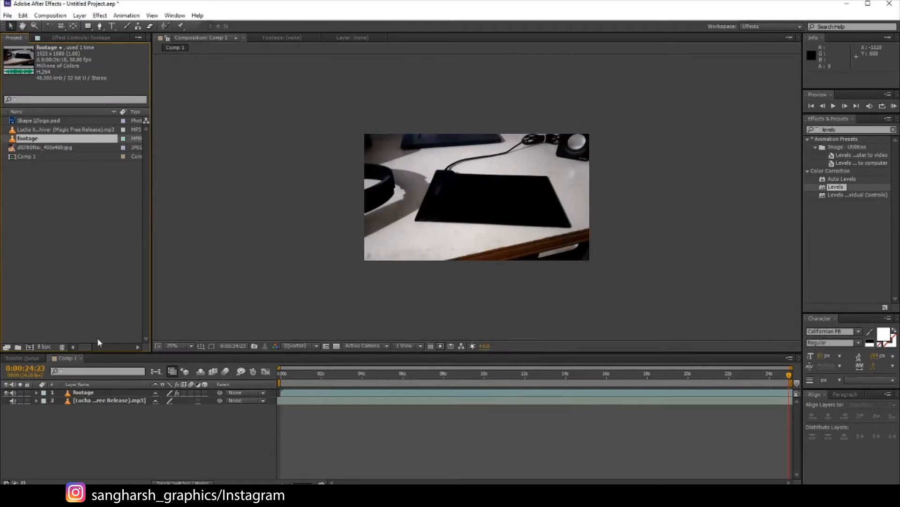
# - Set Comp 1's frame rate to 30 fps and return to the start of the timeline
pyautogui.rightClick(291, 234)
pyautogui.click(323, 257)
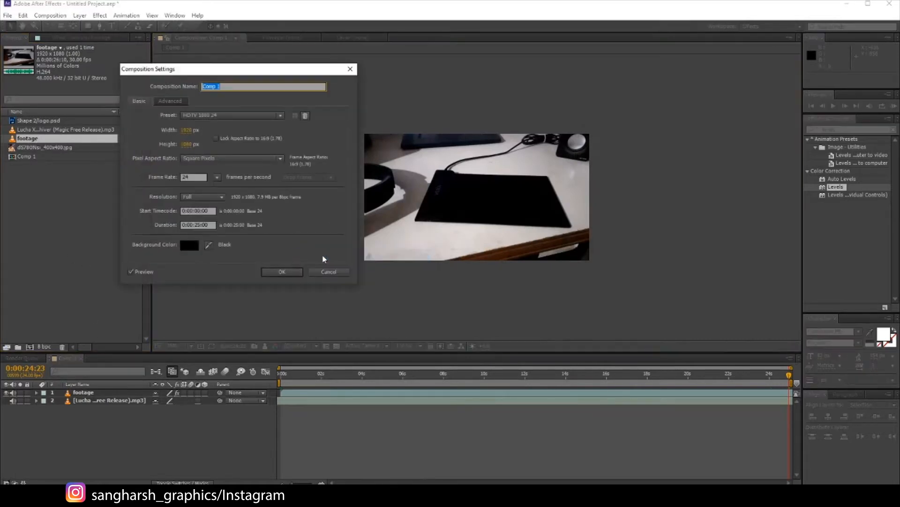
pyautogui.doubleClick(192, 177)
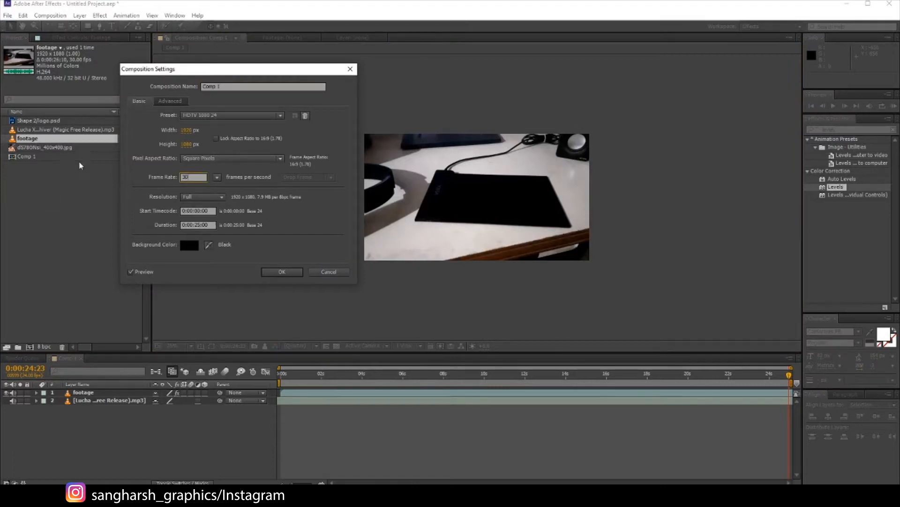
pyautogui.click(282, 272)
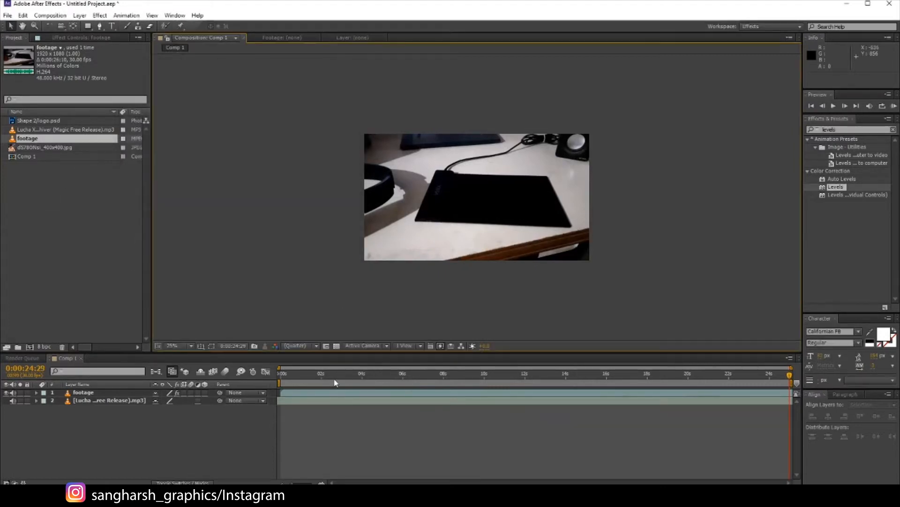
pyautogui.click(280, 377)
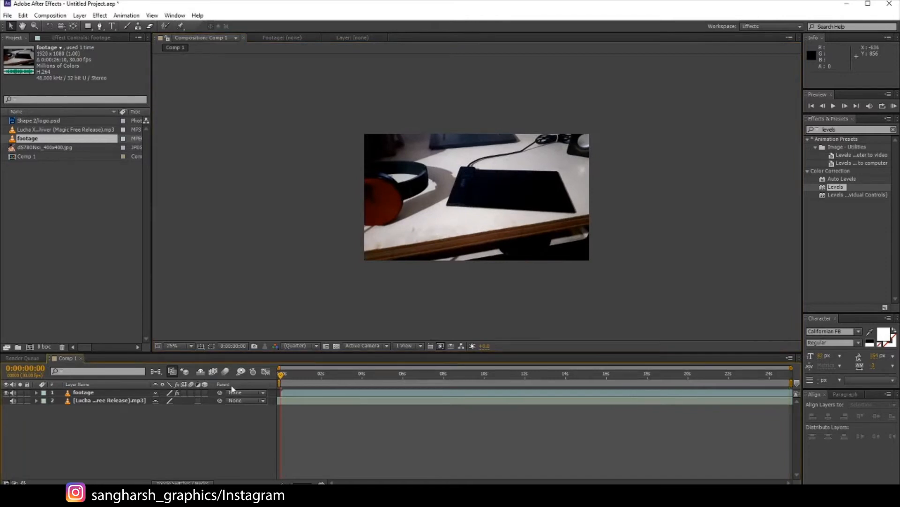
# - Select the footage layer and compare its size and frame rate with Comp 1's composition settings
pyautogui.click(116, 402)
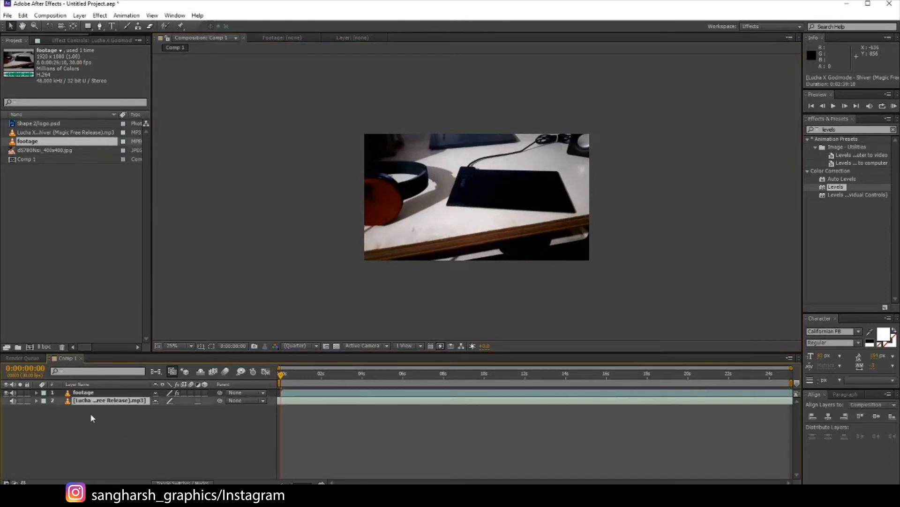
pyautogui.click(91, 393)
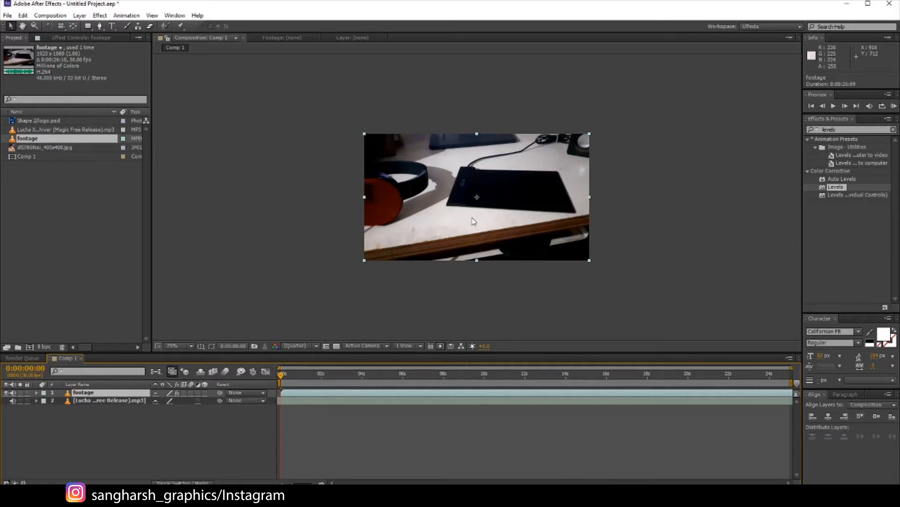
pyautogui.scroll(2, 473, 221)
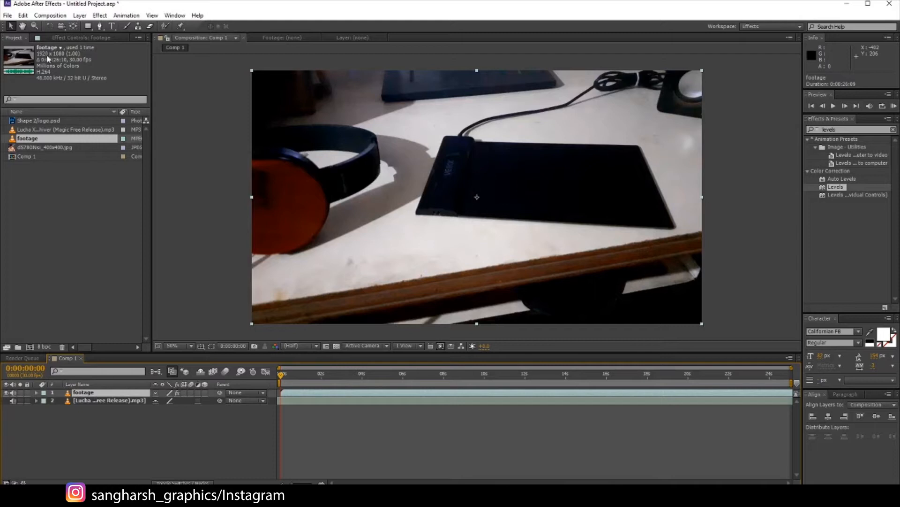
pyautogui.scroll(-2, 288, 135)
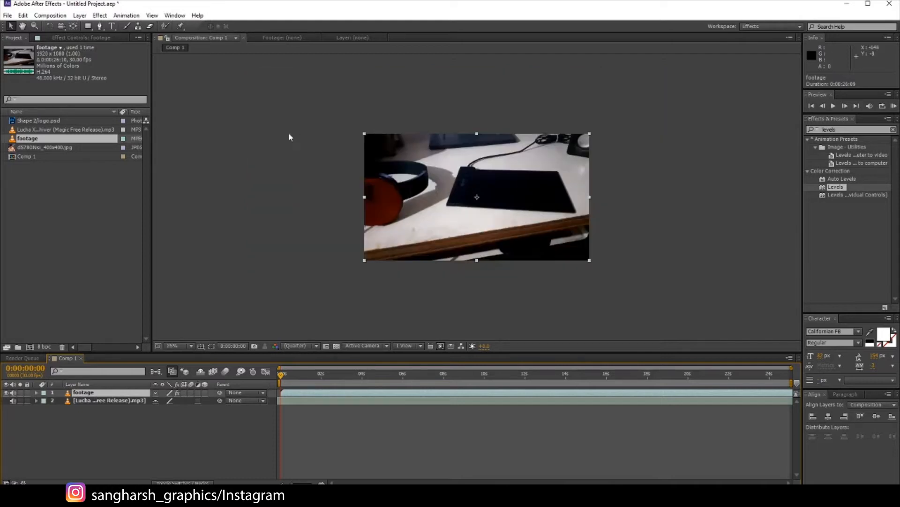
pyautogui.rightClick(289, 133)
pyautogui.click(329, 154)
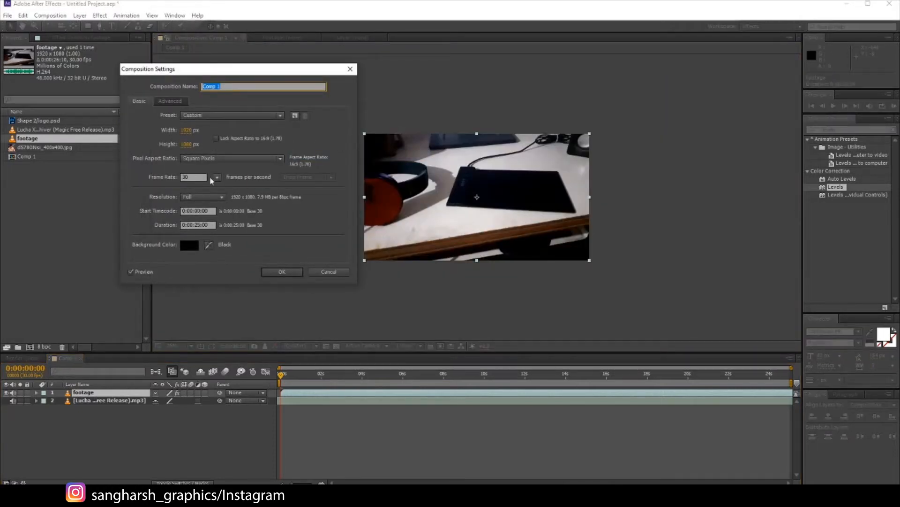
pyautogui.click(290, 272)
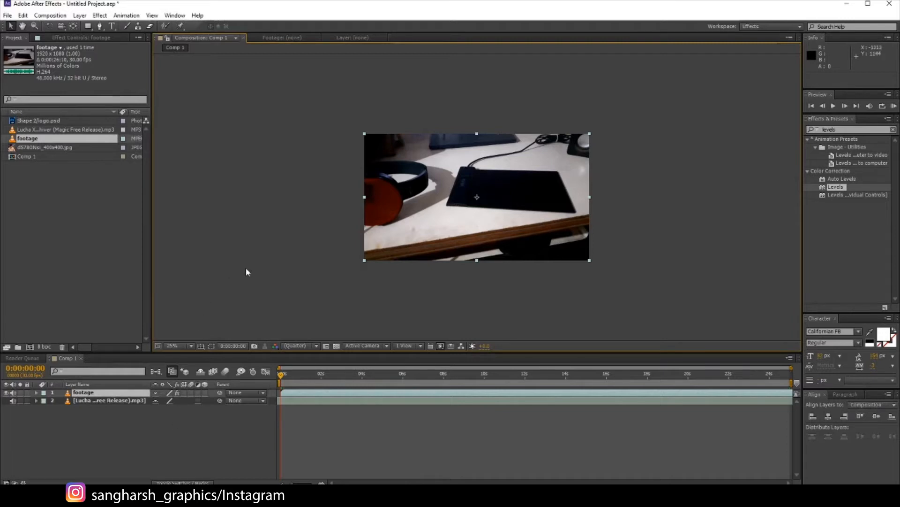
# - Save the project as 85 in the Day 85 folder inside 100 days
pyautogui.hotkey('ctrl', 's')
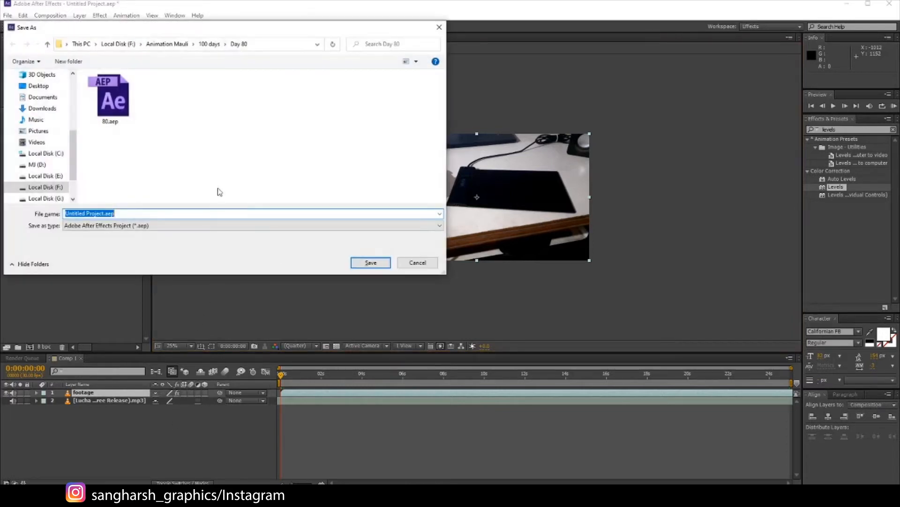
pyautogui.click(209, 44)
pyautogui.scroll(-10, 277, 195)
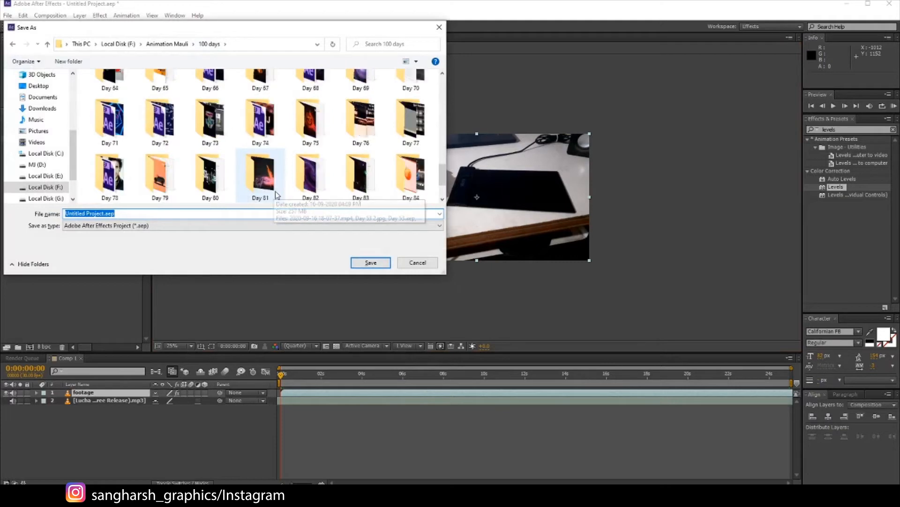
pyautogui.scroll(-2, 277, 195)
pyautogui.doubleClick(109, 175)
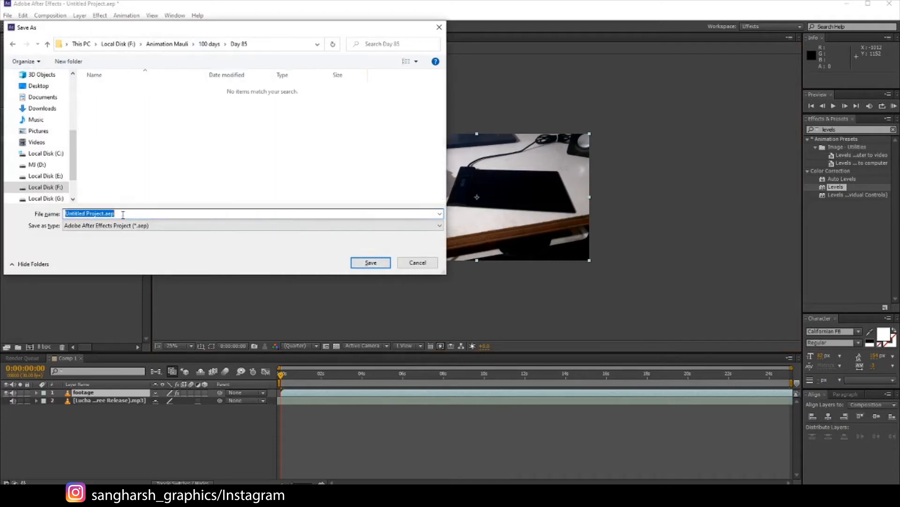
pyautogui.write('85')
pyautogui.press('Return')
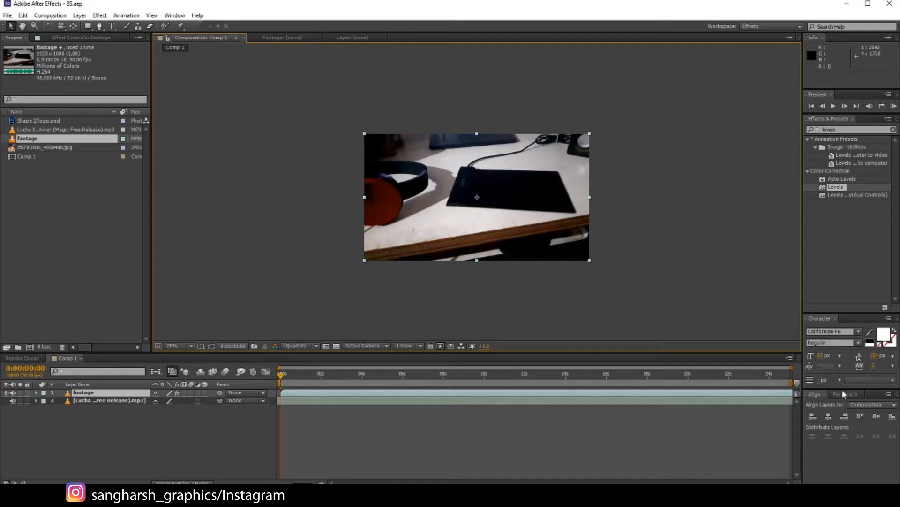
# - Run the 3D Camera Tracker on the footage layer with Detailed Analysis enabled
pyautogui.click(185, 16)
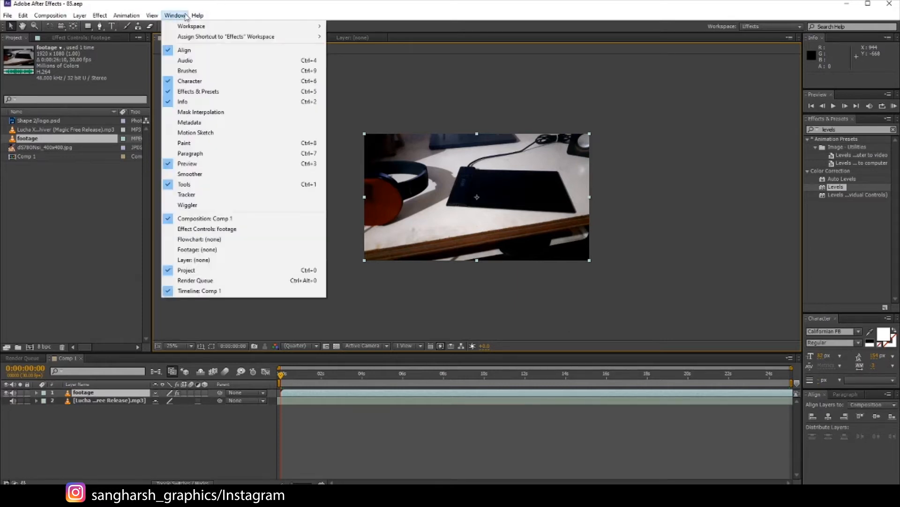
pyautogui.click(218, 194)
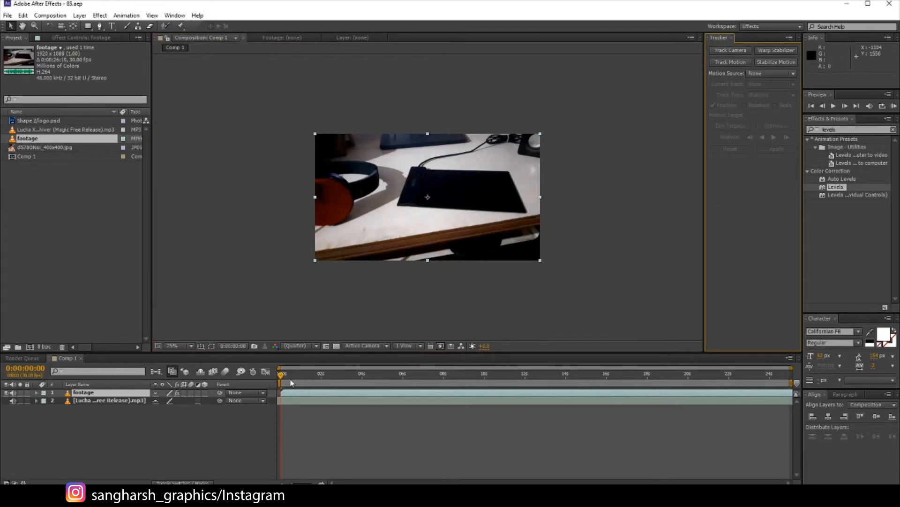
pyautogui.moveTo(290, 382); pyautogui.dragTo(244, 351)
pyautogui.click(734, 53)
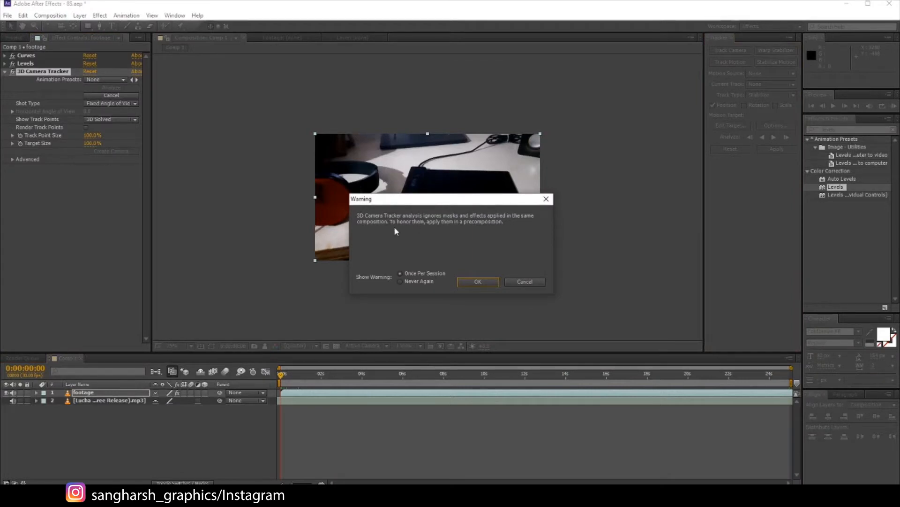
pyautogui.click(485, 283)
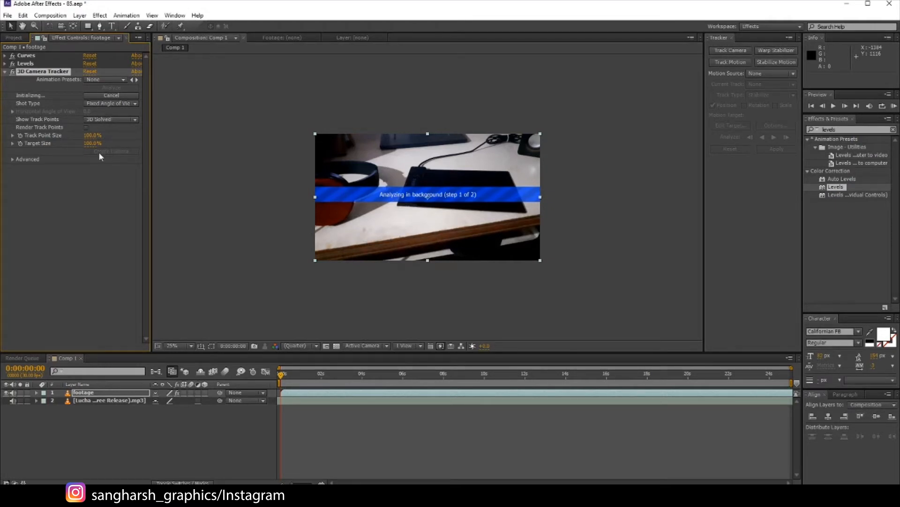
pyautogui.click(12, 160)
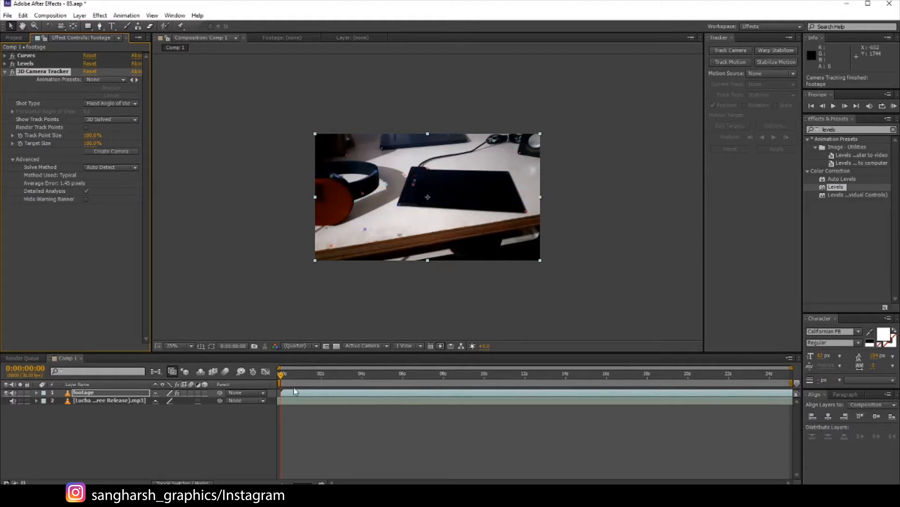
# - Select the track points around the drawing tablet at 0:00:01:29 and create a solid and camera from them
pyautogui.moveTo(281, 374); pyautogui.dragTo(543, 355)
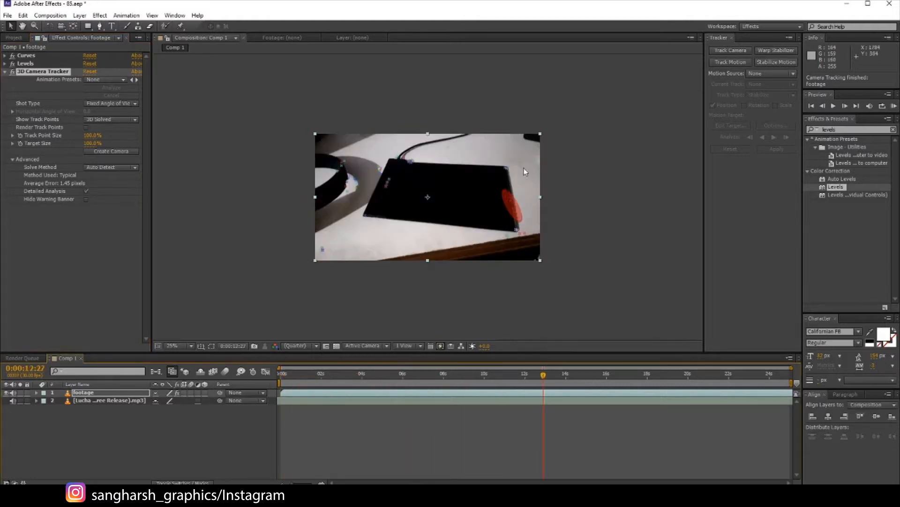
pyautogui.moveTo(384, 236)
pyautogui.mouseDown()
pyautogui.moveTo(361, 173)
pyautogui.moveTo(489, 159)
pyautogui.moveTo(532, 223)
pyautogui.moveTo(443, 234)
pyautogui.moveTo(404, 220)
pyautogui.mouseUp()
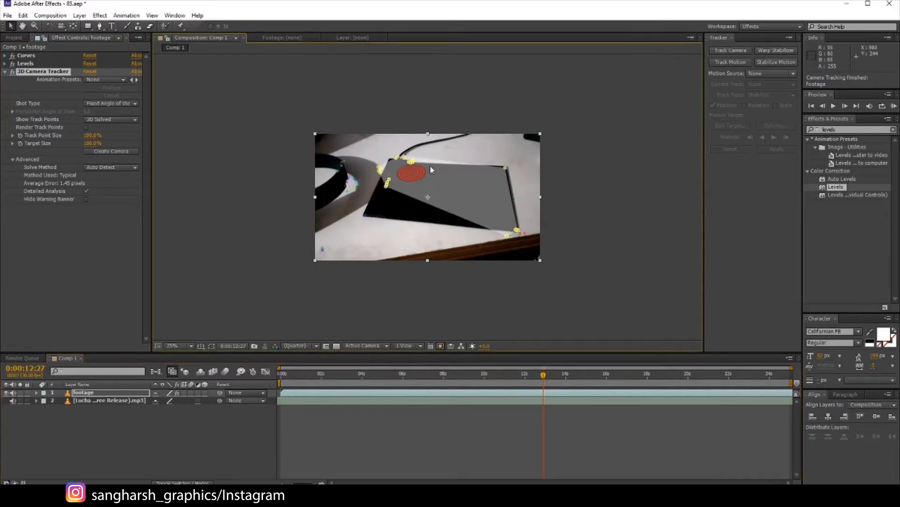
pyautogui.click(303, 374)
pyautogui.moveTo(303, 375); pyautogui.dragTo(320, 374)
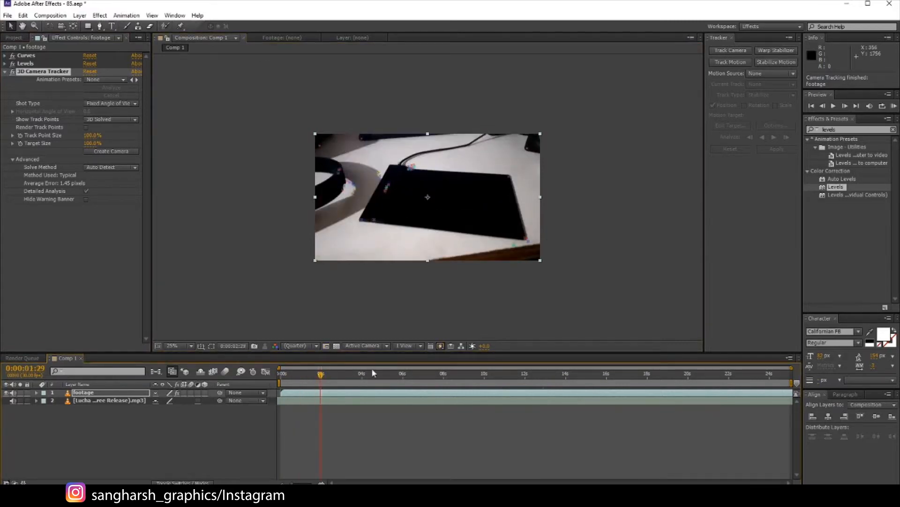
pyautogui.moveTo(518, 176)
pyautogui.mouseDown()
pyautogui.moveTo(531, 221)
pyautogui.moveTo(473, 249)
pyautogui.moveTo(398, 237)
pyautogui.moveTo(384, 190)
pyautogui.moveTo(404, 165)
pyautogui.mouseUp()
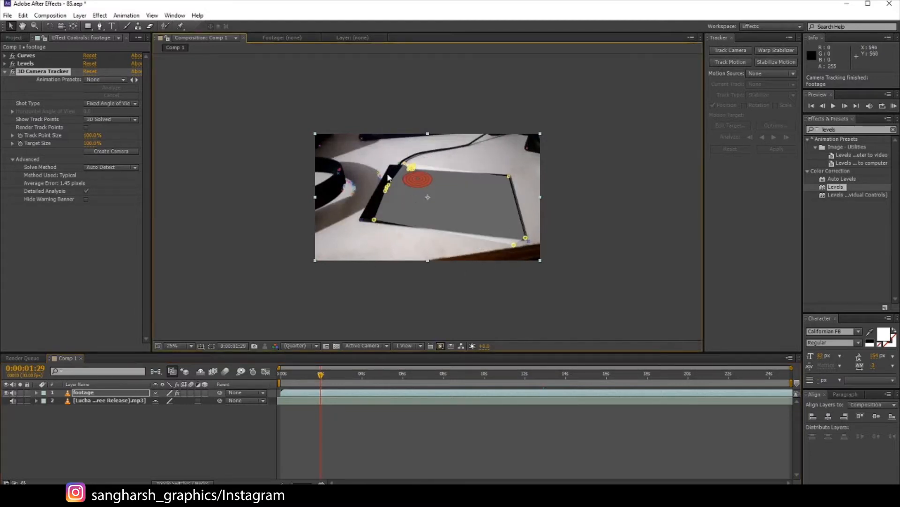
pyautogui.rightClick(429, 181)
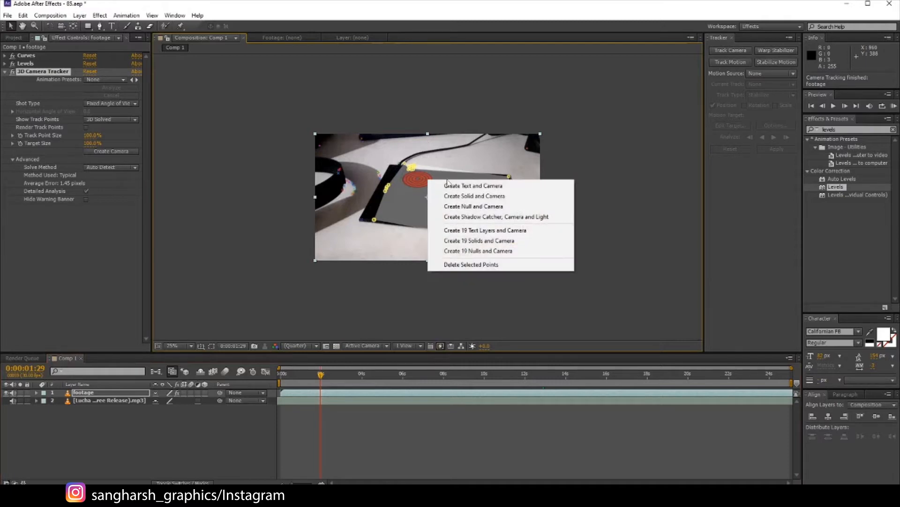
pyautogui.click(488, 196)
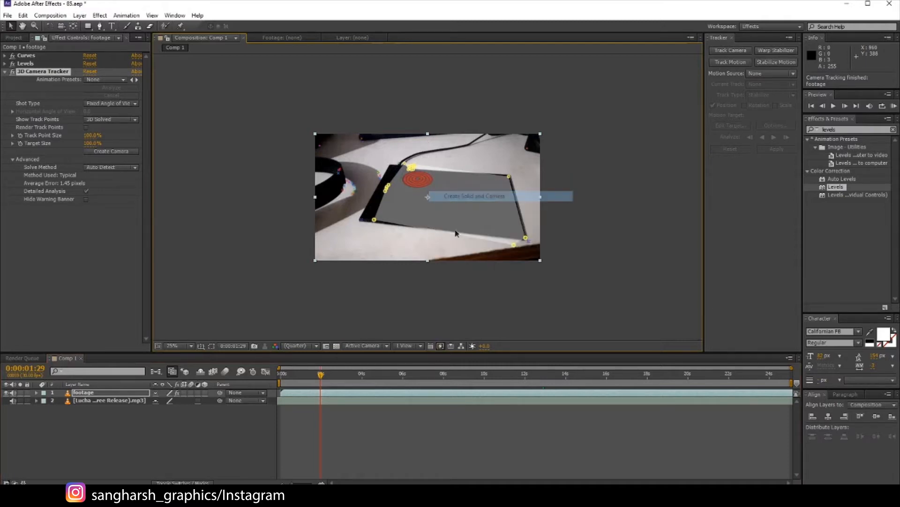
# - Scale Track Solid 1 up uniformly to about 280% at 0:00:12:17
pyautogui.click(102, 393)
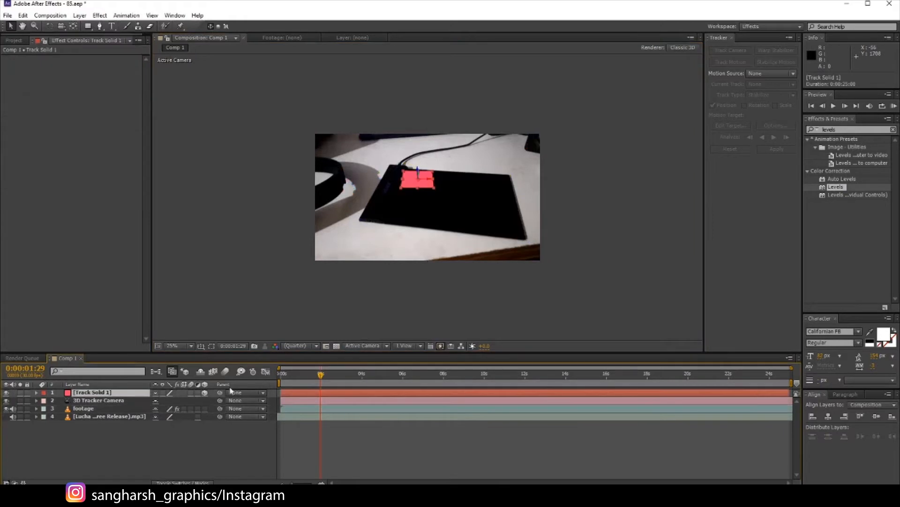
pyautogui.moveTo(321, 383); pyautogui.dragTo(532, 379)
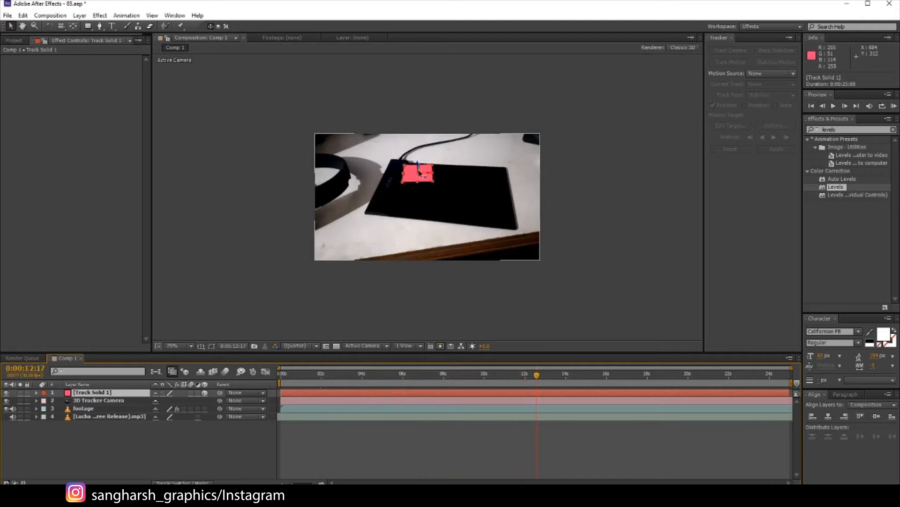
pyautogui.press('s')
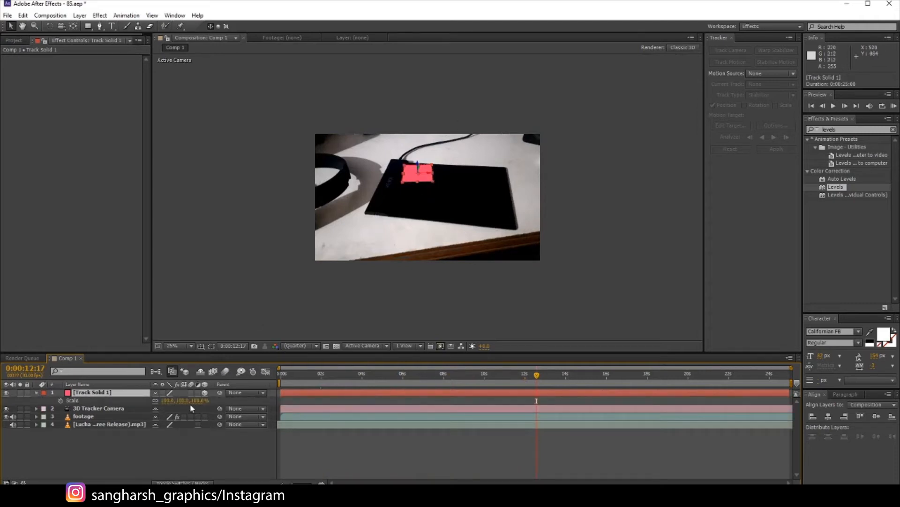
pyautogui.moveTo(189, 400); pyautogui.dragTo(280, 400)
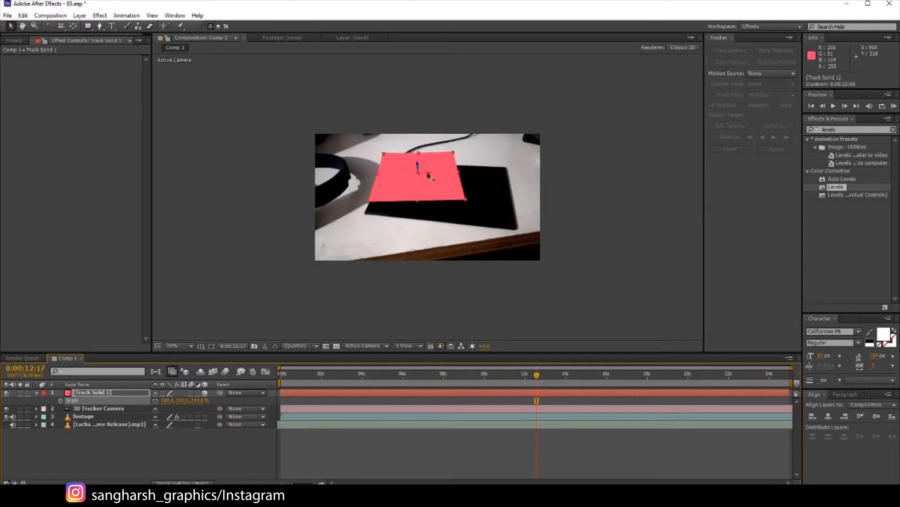
# - Move the track solid over the middle of the drawing tablet and rotate it to run parallel to the tablet's edges
pyautogui.moveTo(428, 176); pyautogui.dragTo(577, 187)
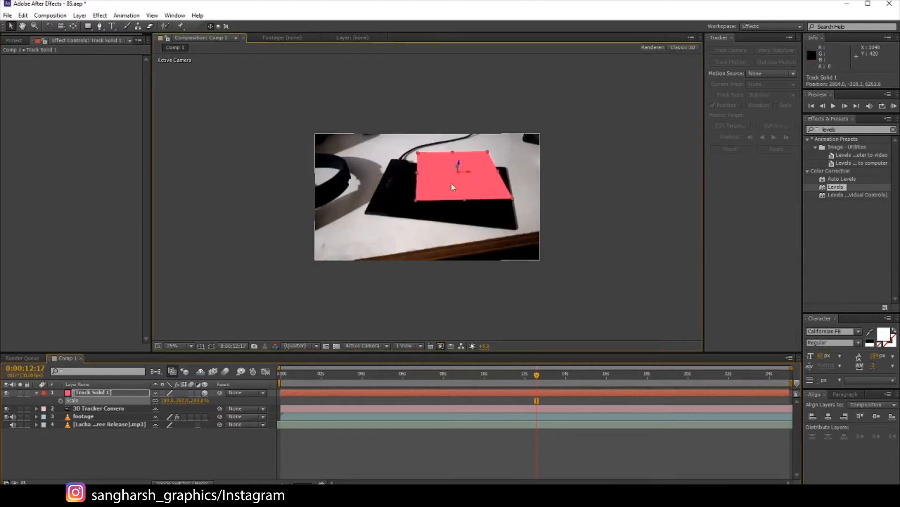
pyautogui.moveTo(458, 169); pyautogui.dragTo(455, 222)
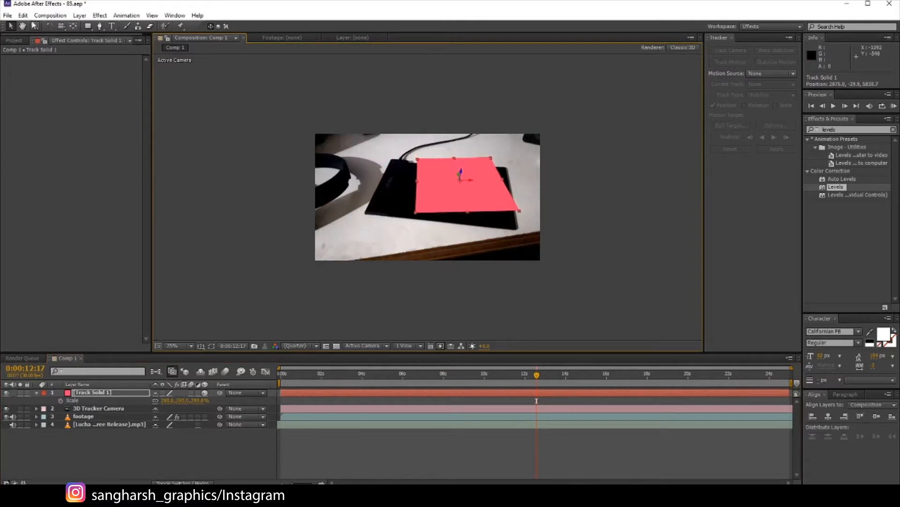
pyautogui.click(49, 26)
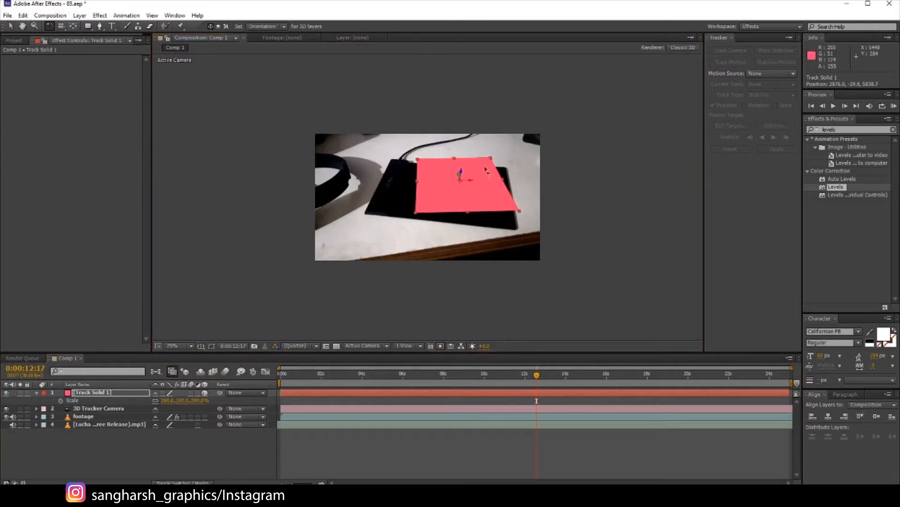
pyautogui.moveTo(459, 168); pyautogui.dragTo(459, 170)
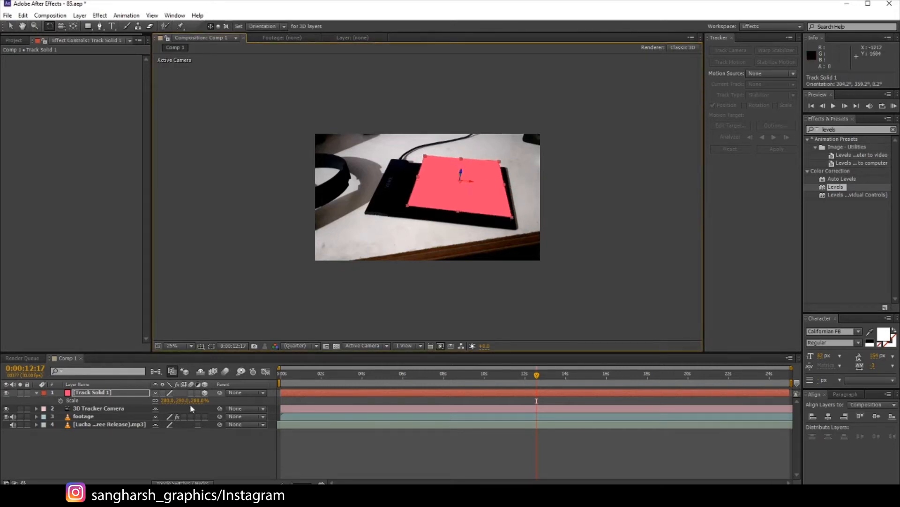
# - Unlink the solid's scale proportions, set it to 336% wide by 227% high, and move it onto the tablet's drawing area
pyautogui.click(154, 400)
pyautogui.moveTo(164, 402); pyautogui.dragTo(142, 401)
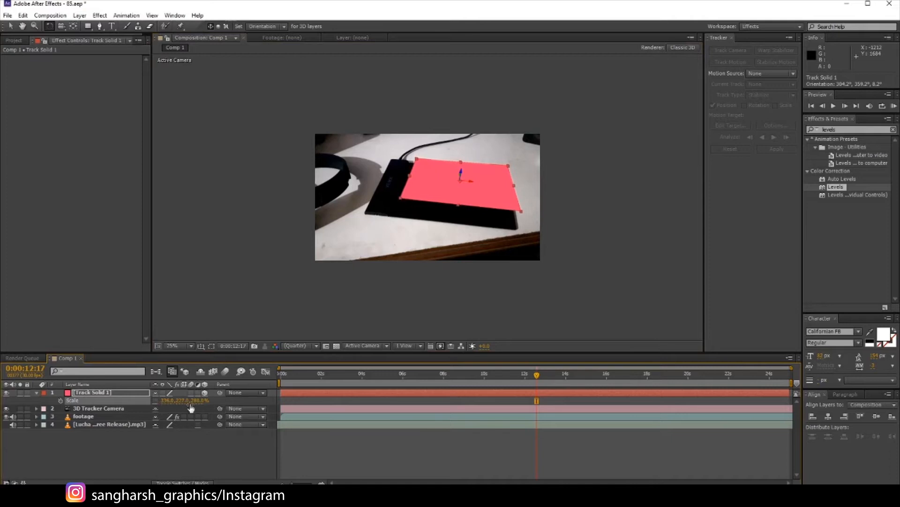
pyautogui.click(10, 26)
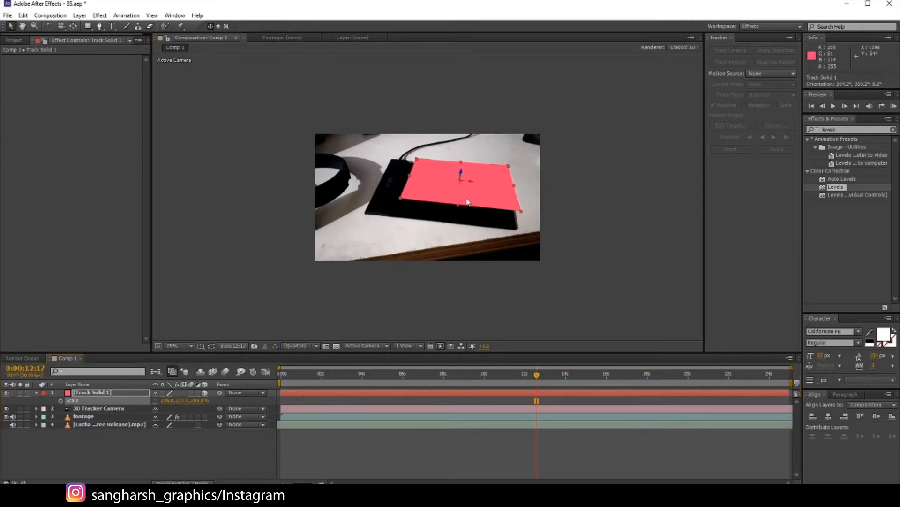
pyautogui.moveTo(473, 183); pyautogui.dragTo(442, 230)
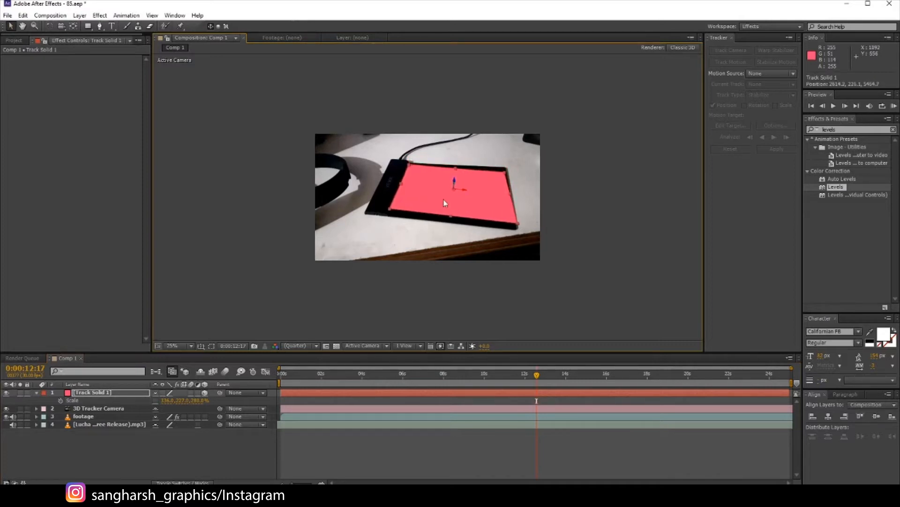
# - Tilt the solid to match the tablet's perspective and nudge it to fit inside the tablet's edges
pyautogui.press('w')
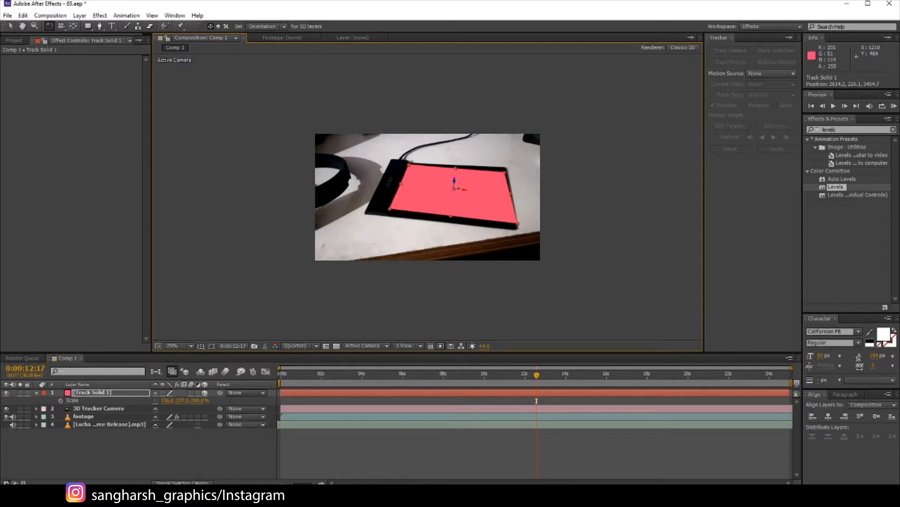
pyautogui.moveTo(460, 189); pyautogui.dragTo(460, 189)
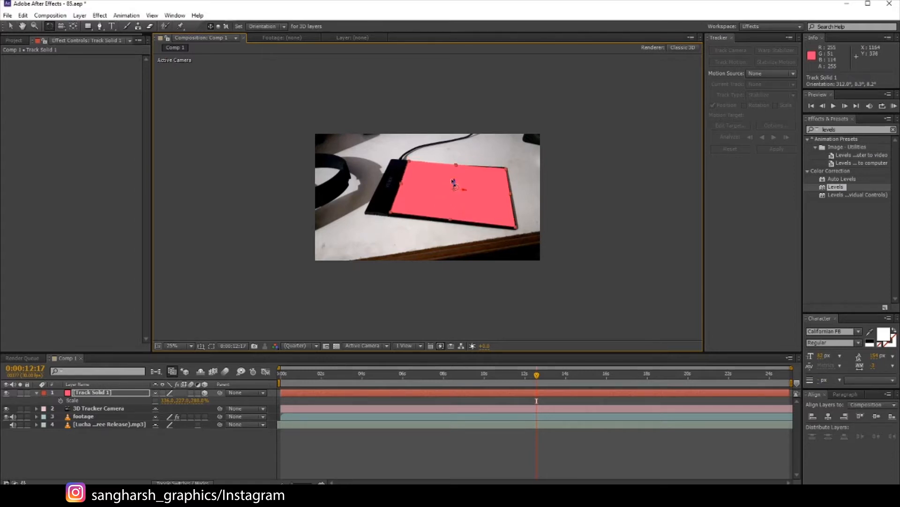
pyautogui.press('v')
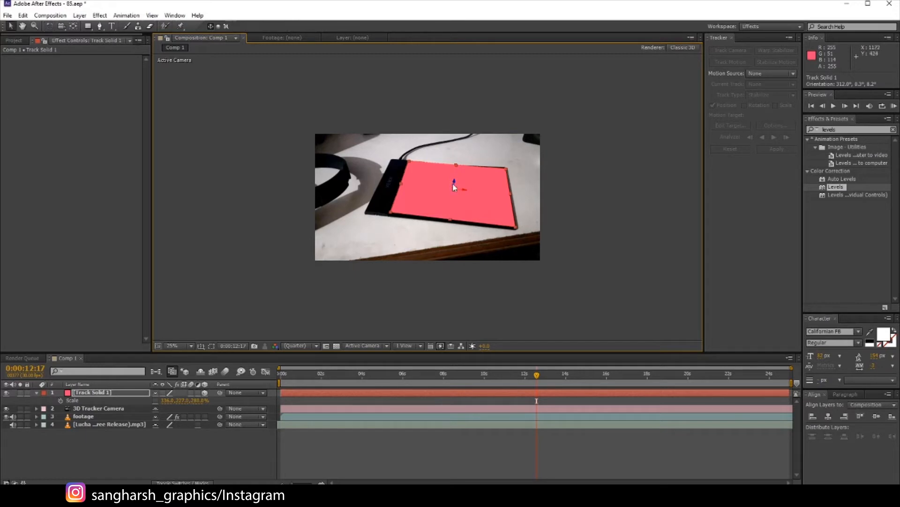
pyautogui.moveTo(454, 192); pyautogui.dragTo(453, 199)
pyautogui.moveTo(454, 190); pyautogui.dragTo(467, 192)
# - Try to rotate the solid slightly about its Z axis in the viewer to match the tablet's edges
pyautogui.press('.')
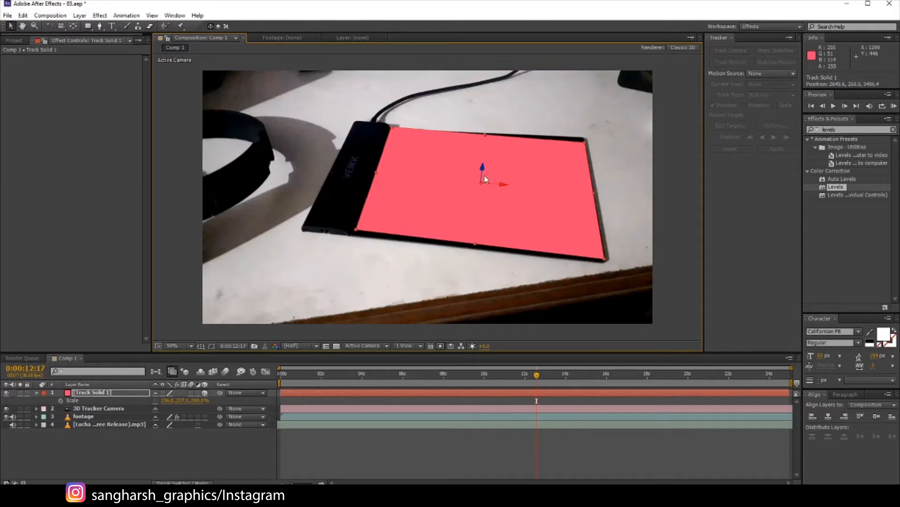
pyautogui.press('w')
pyautogui.moveTo(482, 172); pyautogui.dragTo(483, 167)
pyautogui.hotkey('ctrl', 'z')
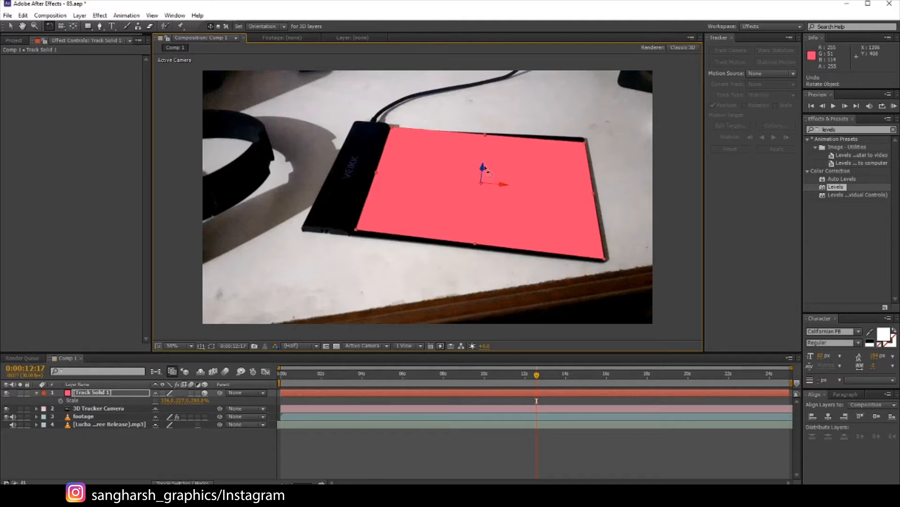
pyautogui.moveTo(482, 166); pyautogui.dragTo(484, 167)
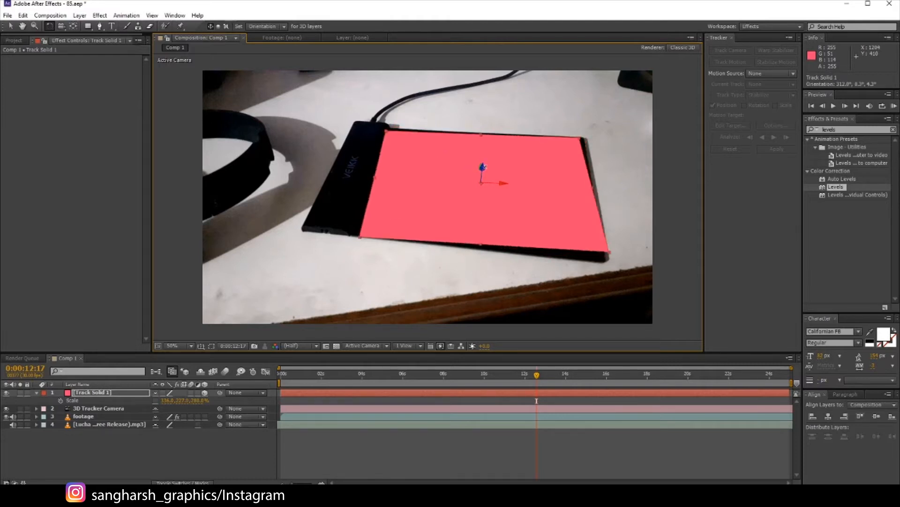
pyautogui.moveTo(485, 166); pyautogui.dragTo(484, 166)
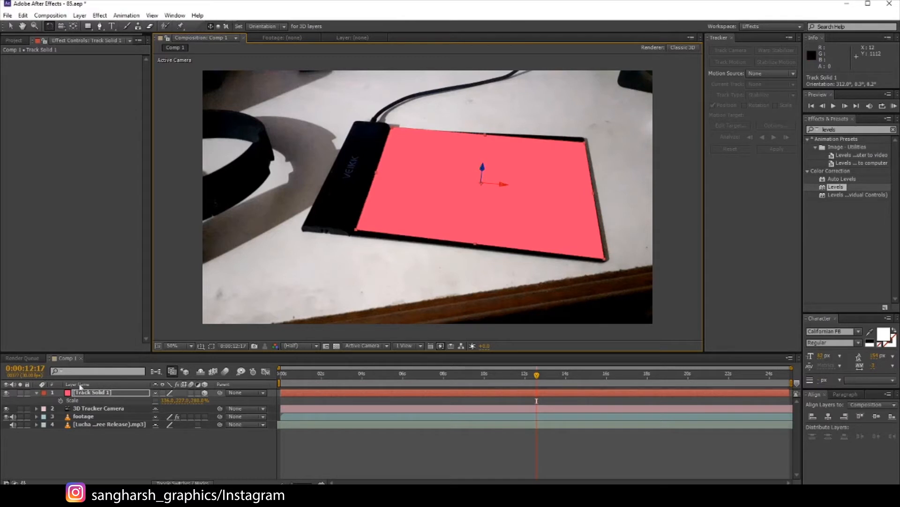
# - Fine-tune the solid's X Rotation to 2.0° and Z Rotation to -1.0°, and check its fit across the timeline up to 0:00:23:20
pyautogui.press('r')
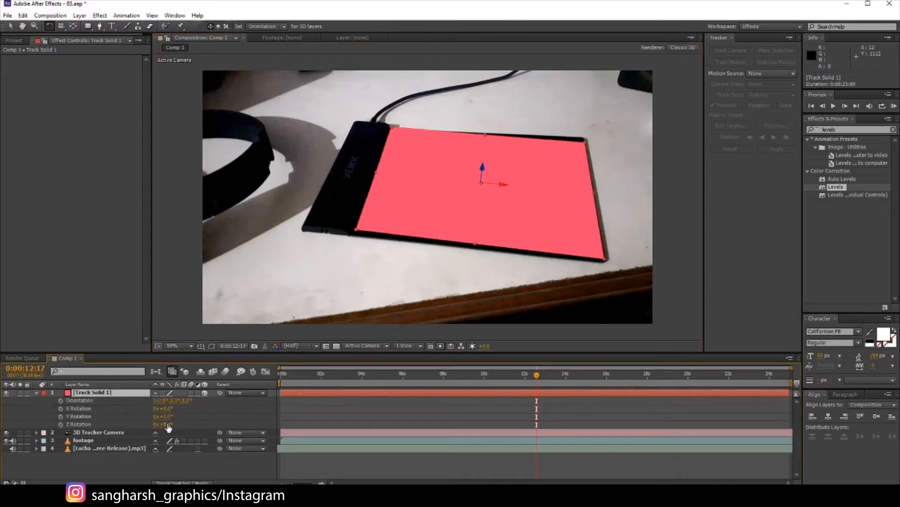
pyautogui.moveTo(166, 424); pyautogui.dragTo(165, 424)
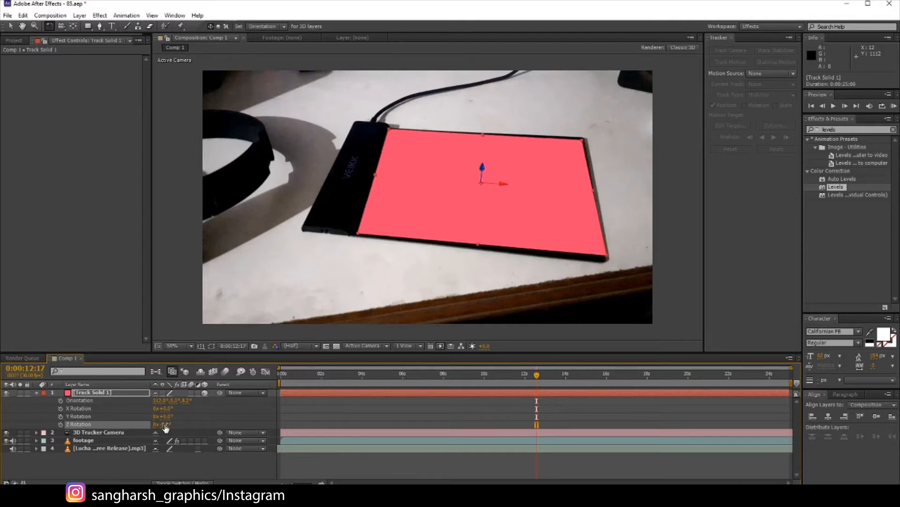
pyautogui.moveTo(166, 415); pyautogui.dragTo(164, 424)
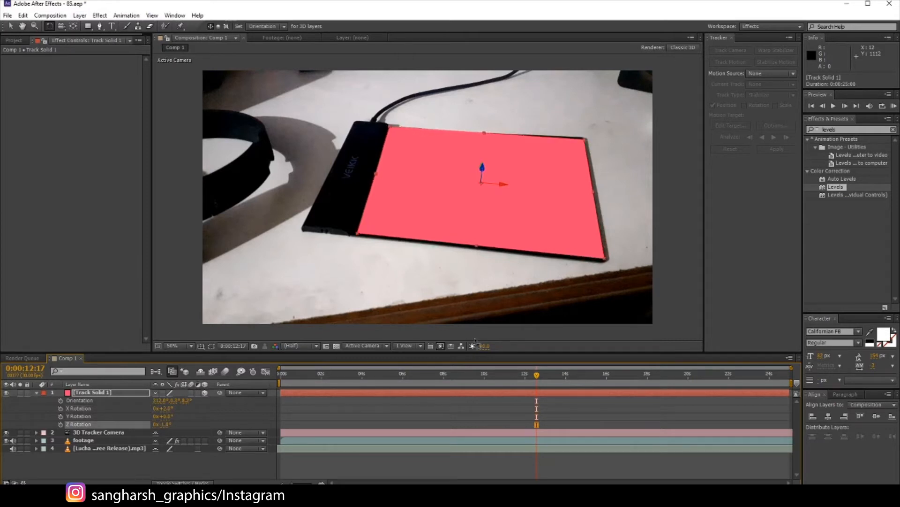
pyautogui.moveTo(291, 379); pyautogui.dragTo(627, 385)
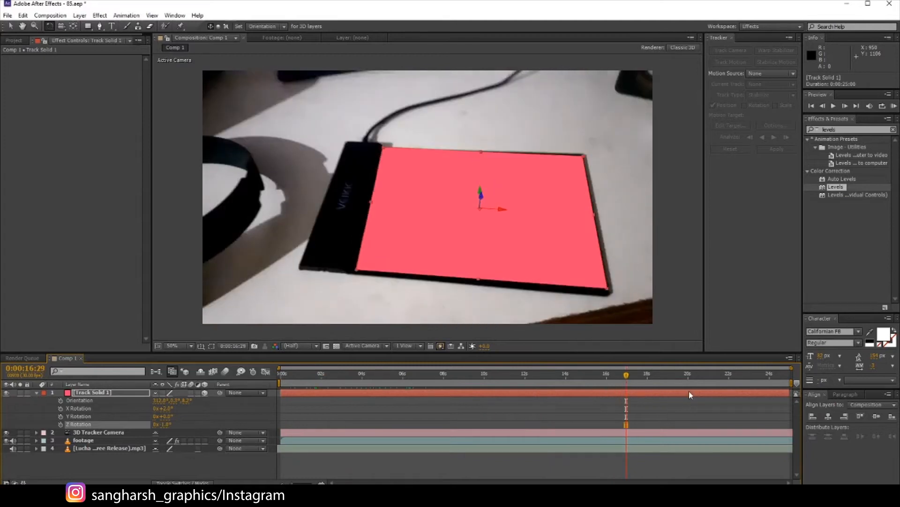
pyautogui.moveTo(694, 375); pyautogui.dragTo(764, 375)
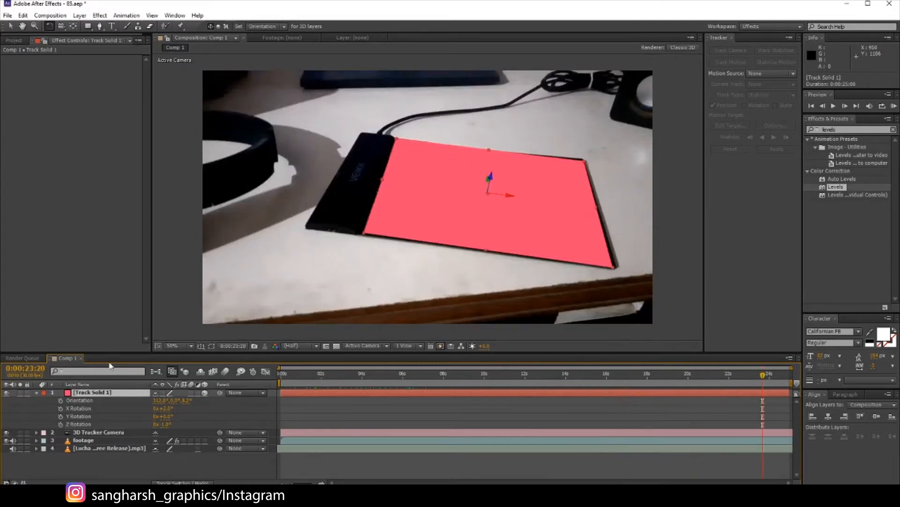
# - Hide the Track Solid 1 layer and collapse its properties in the timeline
pyautogui.click(36, 393)
pyautogui.click(68, 440)
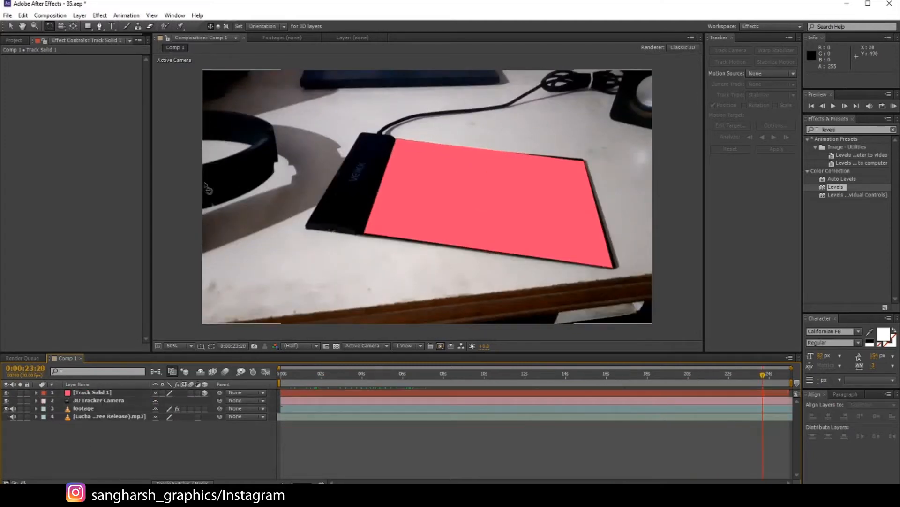
pyautogui.click(6, 392)
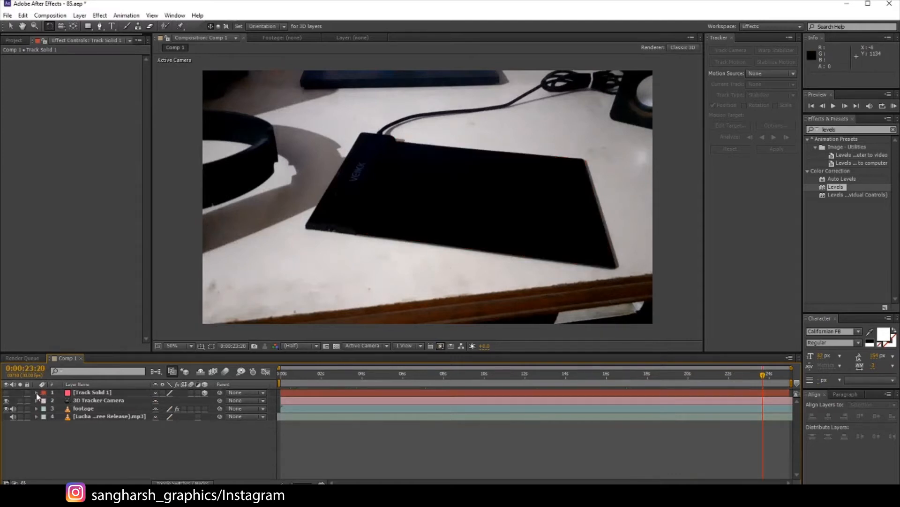
pyautogui.click(36, 393)
pyautogui.click(75, 392)
pyautogui.press('p')
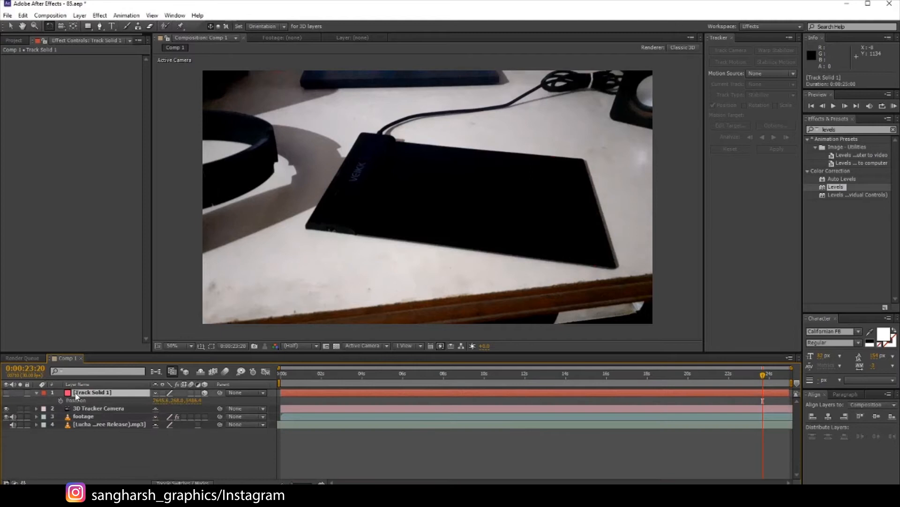
pyautogui.click(37, 392)
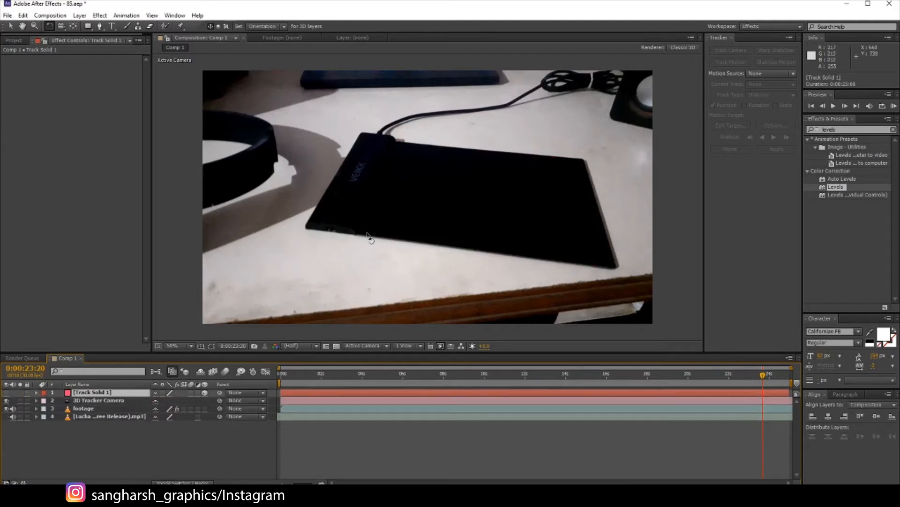
# - Try to draw a rectangle over the tablet with the Track Solid 1 layer selected
pyautogui.click(87, 27)
pyautogui.scroll(-1, 365, 119)
pyautogui.moveTo(407, 147); pyautogui.dragTo(490, 185)
pyautogui.hotkey('ctrl', 'z')
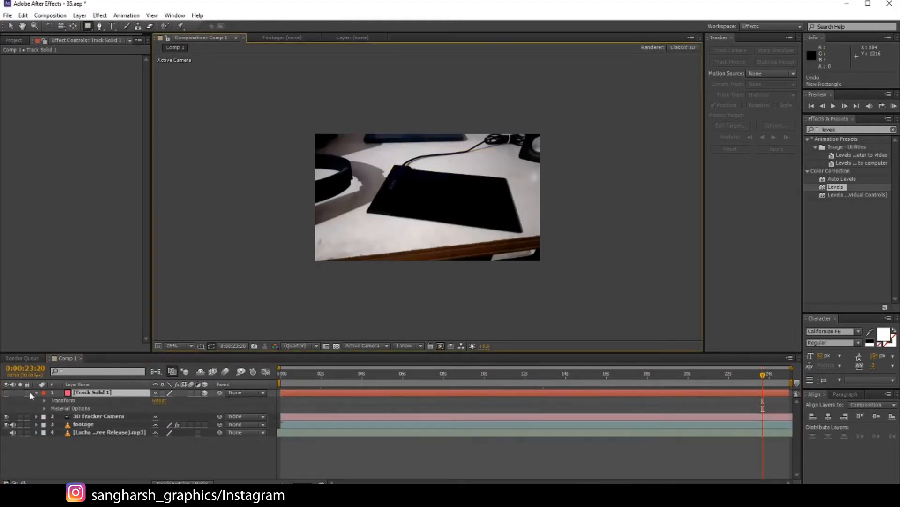
# - Draw a white-stroked rectangle about 445 by 690 px over the tablet as a new shape layer, with no layer selected
pyautogui.click(78, 459)
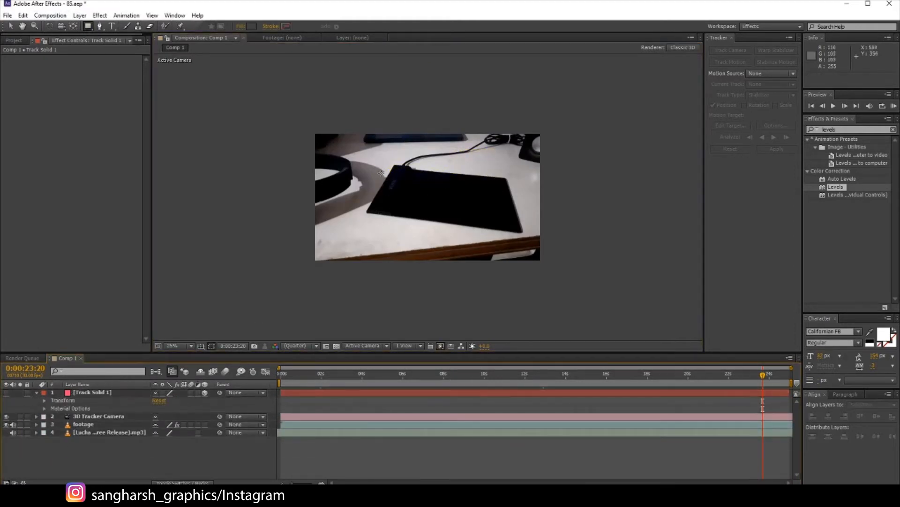
pyautogui.click(286, 27)
pyautogui.click(757, 75)
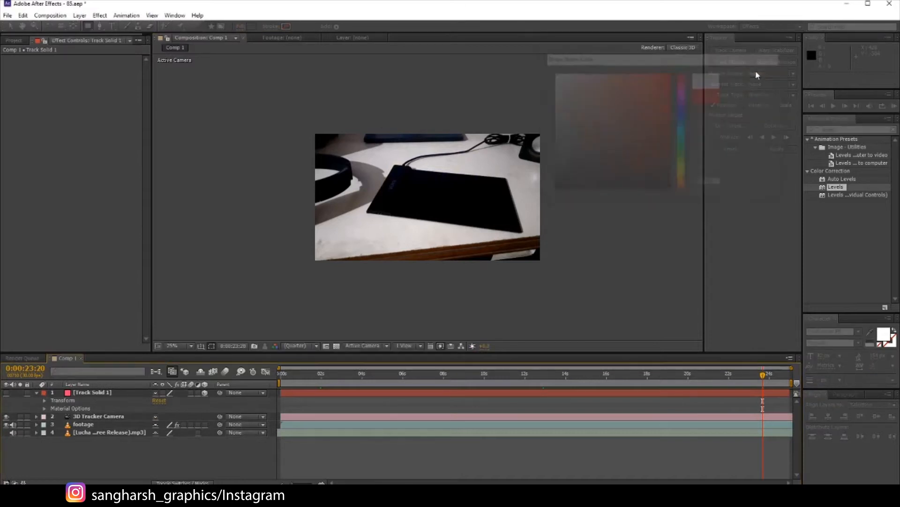
pyautogui.moveTo(421, 161); pyautogui.dragTo(473, 242)
# - Set the rectangle's fill to None and its stroke width to 10 px
pyautogui.click(240, 27)
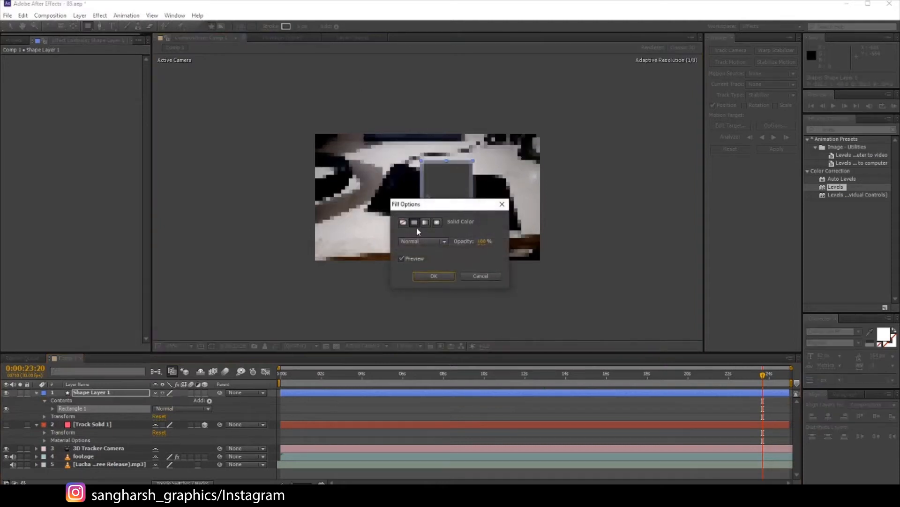
pyautogui.click(403, 221)
pyautogui.click(427, 276)
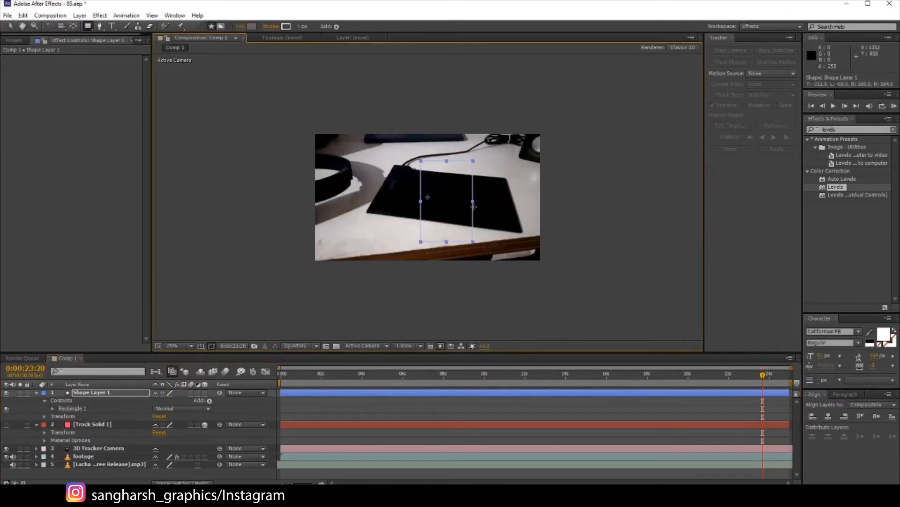
pyautogui.click(303, 26)
pyautogui.write('1')
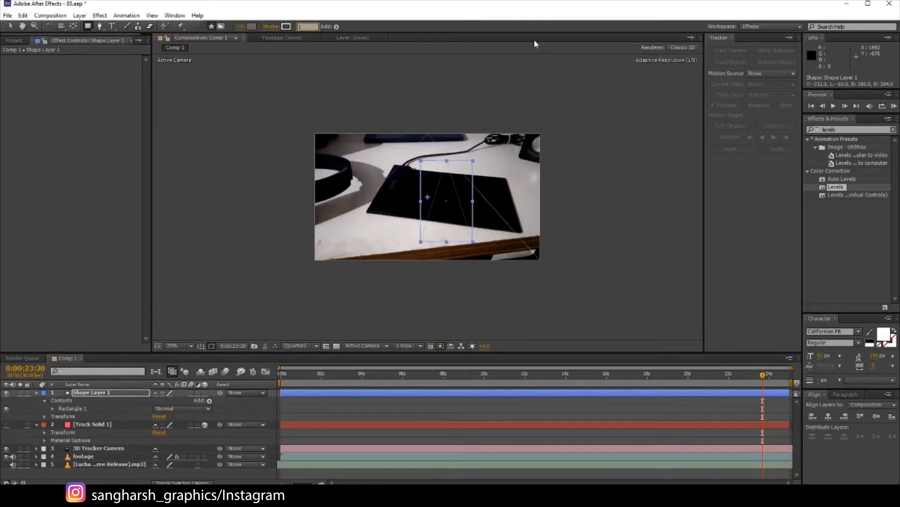
pyautogui.press('Return')
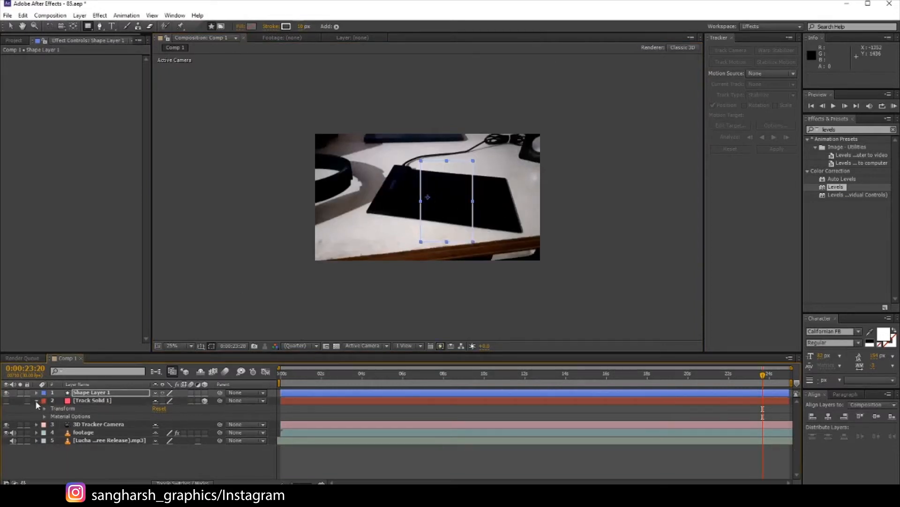
# - Collapse the Track Solid 1 properties and set the rectangle's stroke width to 15 px
pyautogui.click(36, 401)
pyautogui.scroll(1, 370, 178)
pyautogui.click(300, 27)
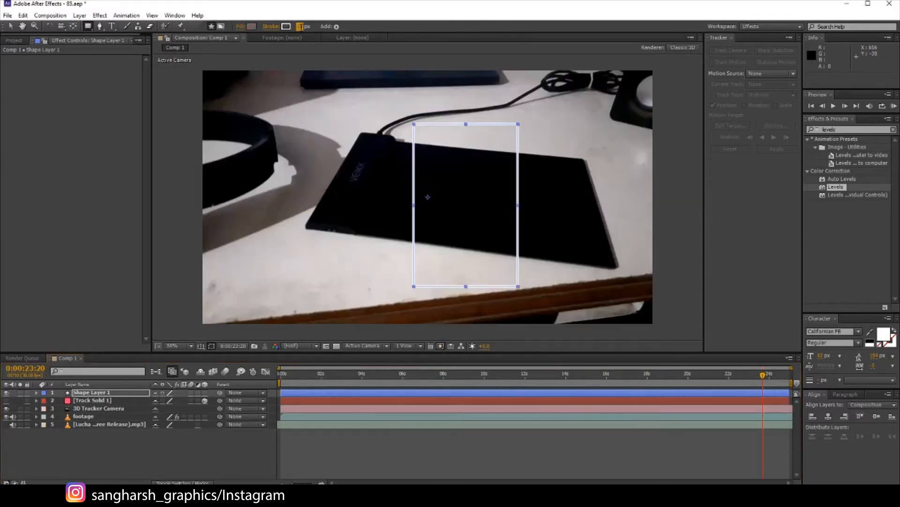
pyautogui.write('20')
pyautogui.press('Return')
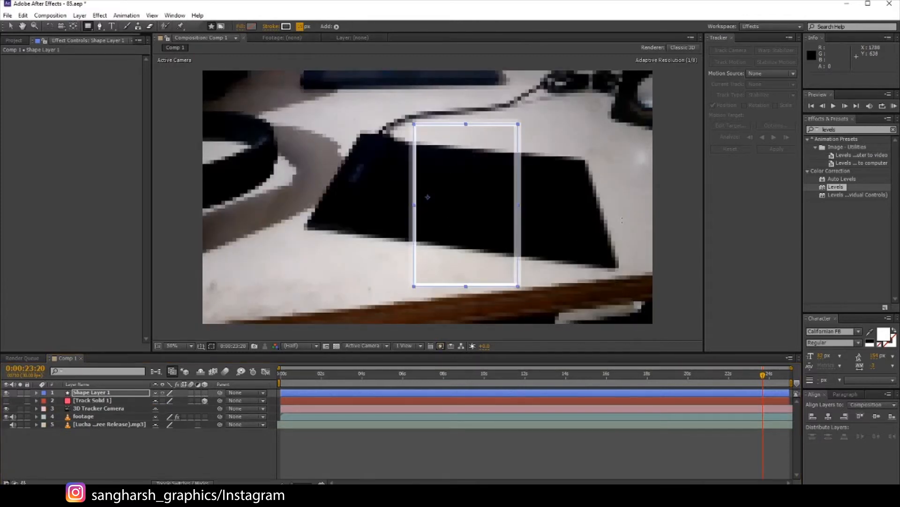
# - Make Shape Layer 1 a 3D layer and move it directly above the footage layer
pyautogui.click(204, 393)
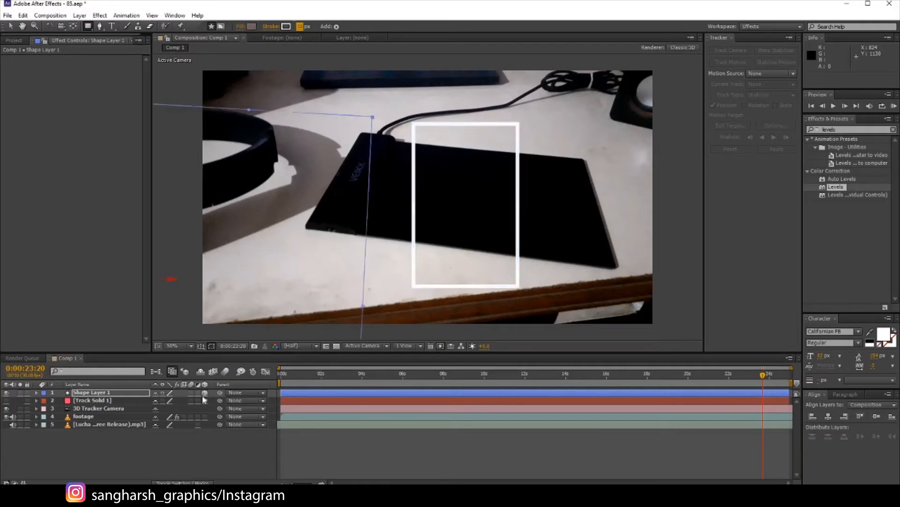
pyautogui.moveTo(125, 395); pyautogui.dragTo(125, 413)
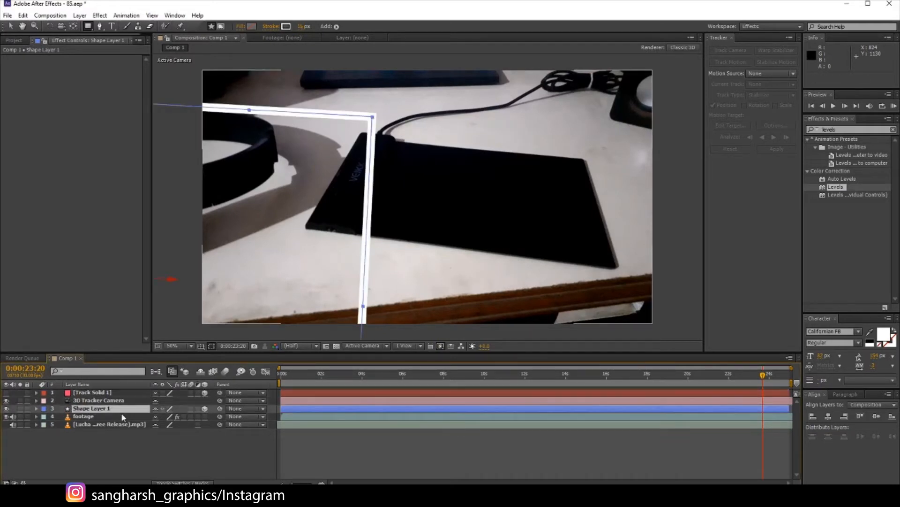
pyautogui.click(78, 384)
# - Copy the Position value of Track Solid 1 onto Shape Layer 1
pyautogui.click(111, 393)
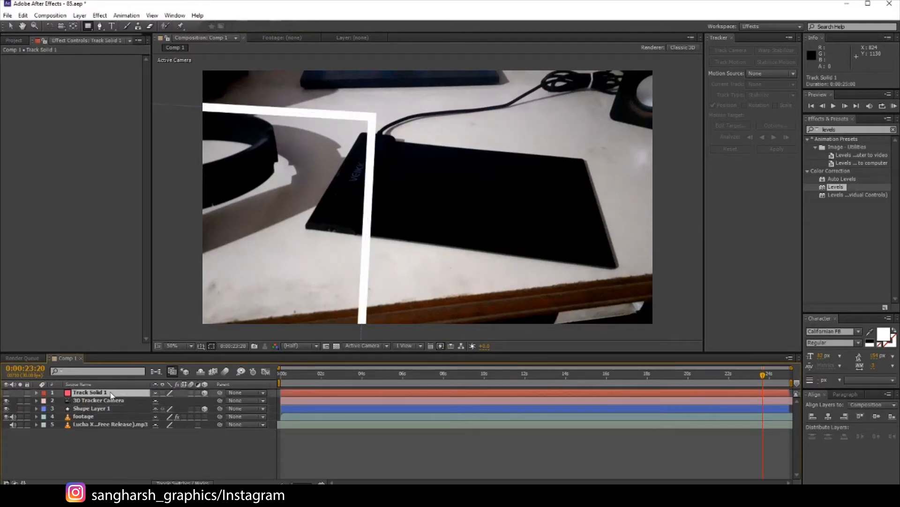
pyautogui.press('p')
pyautogui.click(76, 401)
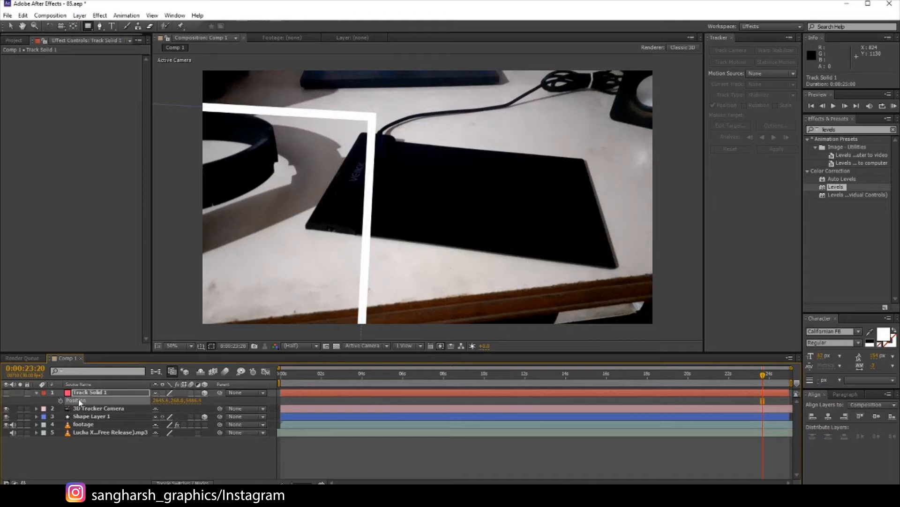
pyautogui.click(97, 416)
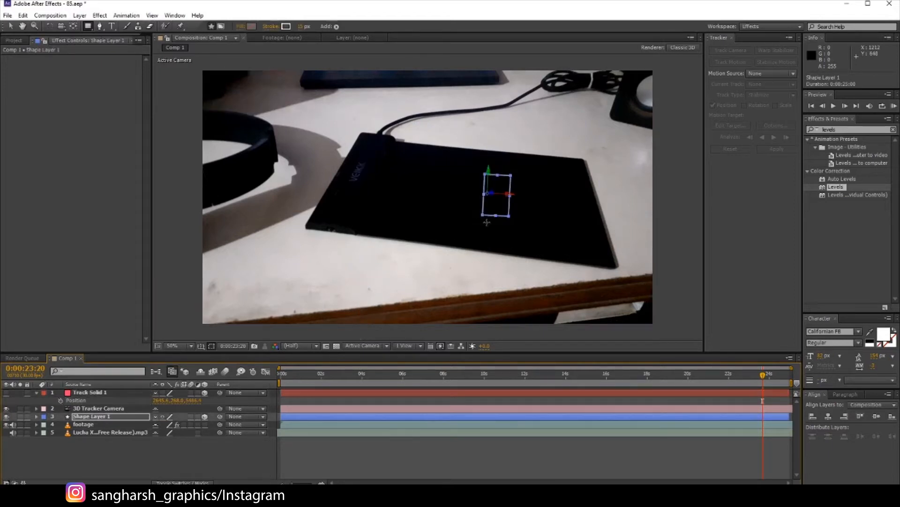
# - Try to rotate Shape Layer 1 freehand to match the tablet's plane
pyautogui.press('w')
pyautogui.moveTo(501, 194); pyautogui.dragTo(506, 183)
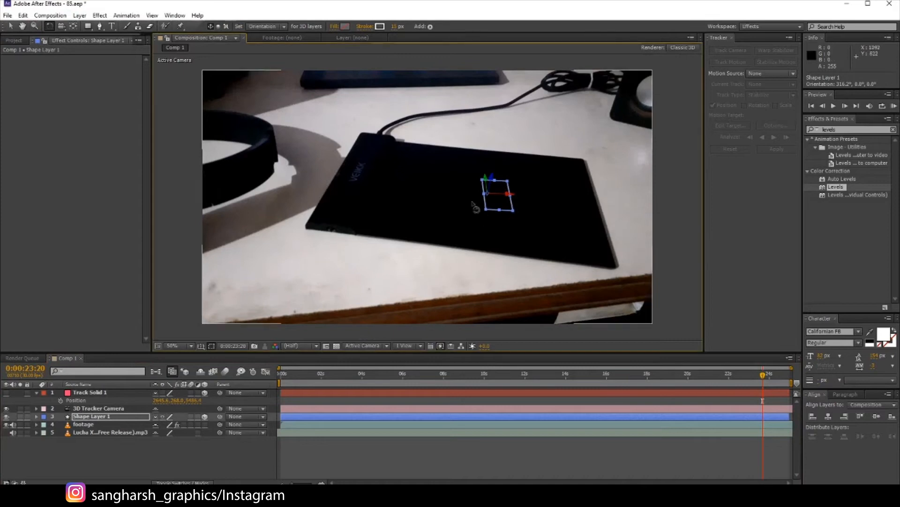
pyautogui.hotkey('ctrl', 'z')
# - Copy the Orientation and the X, Y and Z Rotation values of Track Solid 1 onto Shape Layer 1
pyautogui.click(93, 394)
pyautogui.press('r')
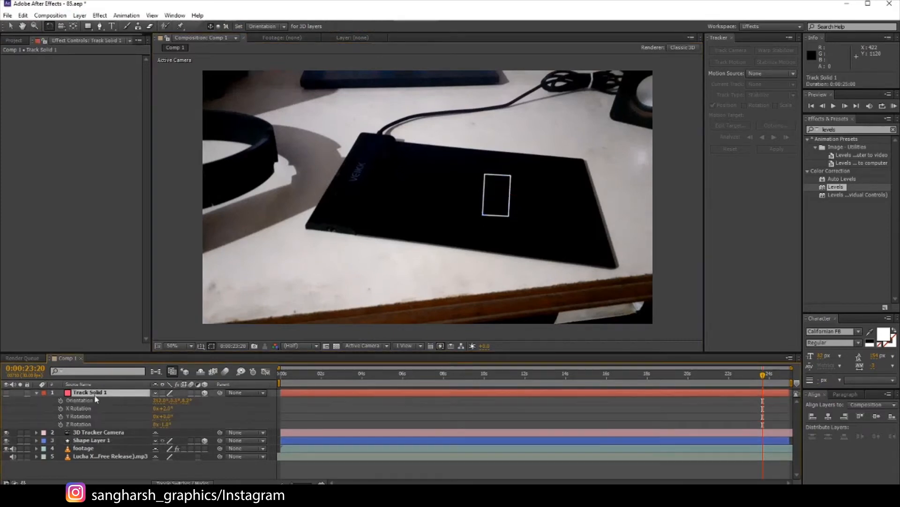
pyautogui.click(88, 407)
pyautogui.click(89, 402)
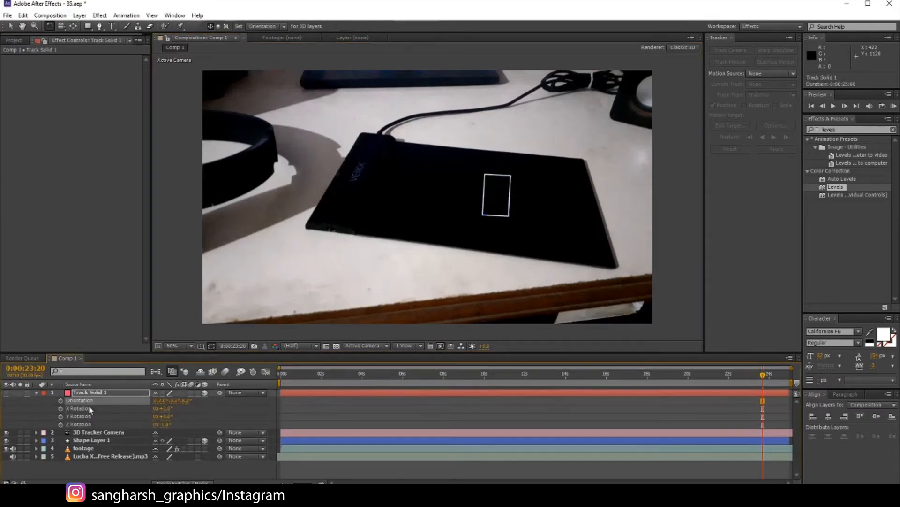
pyautogui.keyDown('shift'); pyautogui.click(88, 424); pyautogui.keyUp('shift')
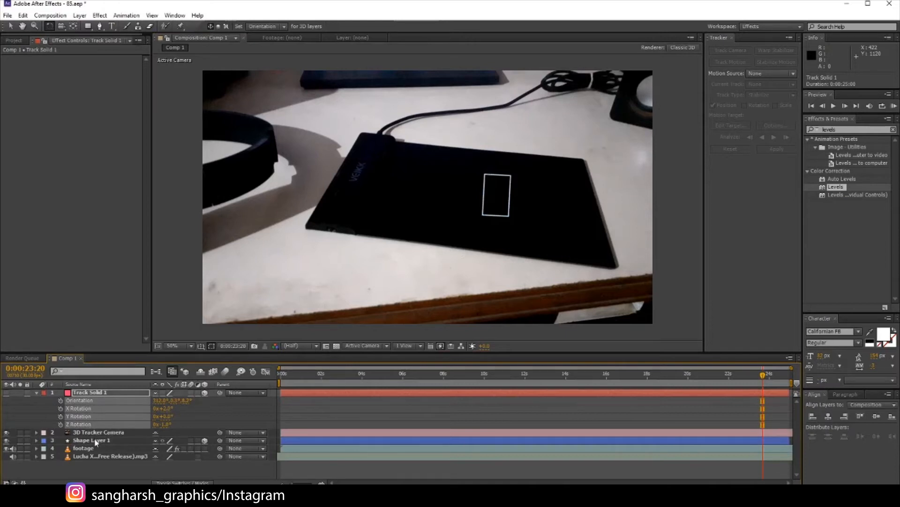
pyautogui.click(95, 441)
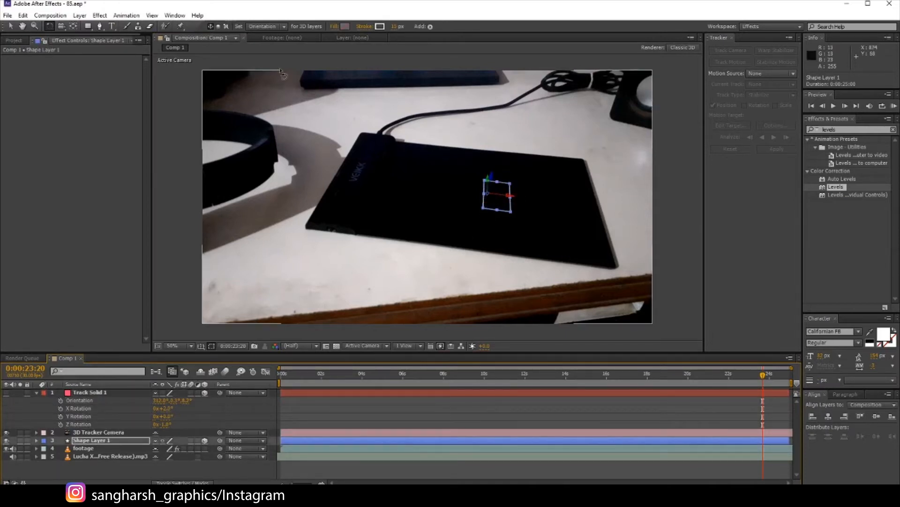
# - Move the Shape Layer 1 rectangle toward the tablet's logo side and widen it across the drawing area
pyautogui.press('v')
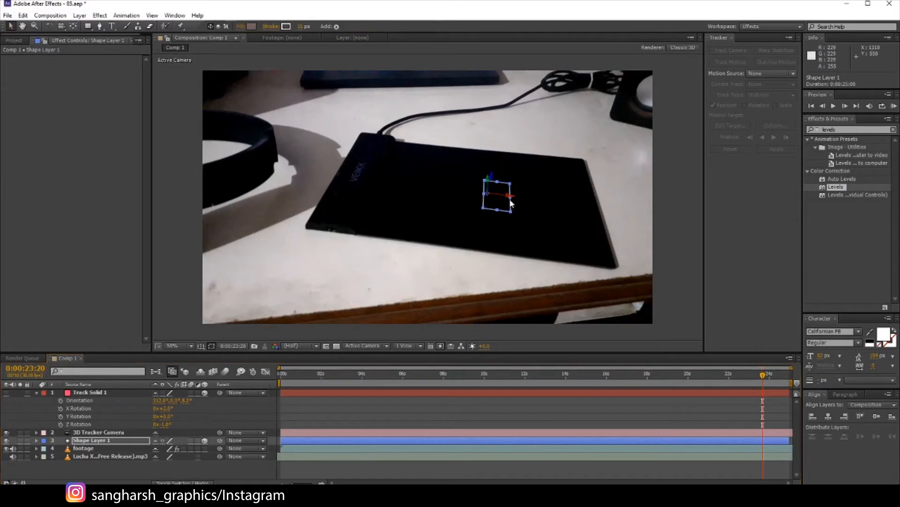
pyautogui.moveTo(509, 198); pyautogui.dragTo(497, 226)
pyautogui.hotkey('ctrl', 'z')
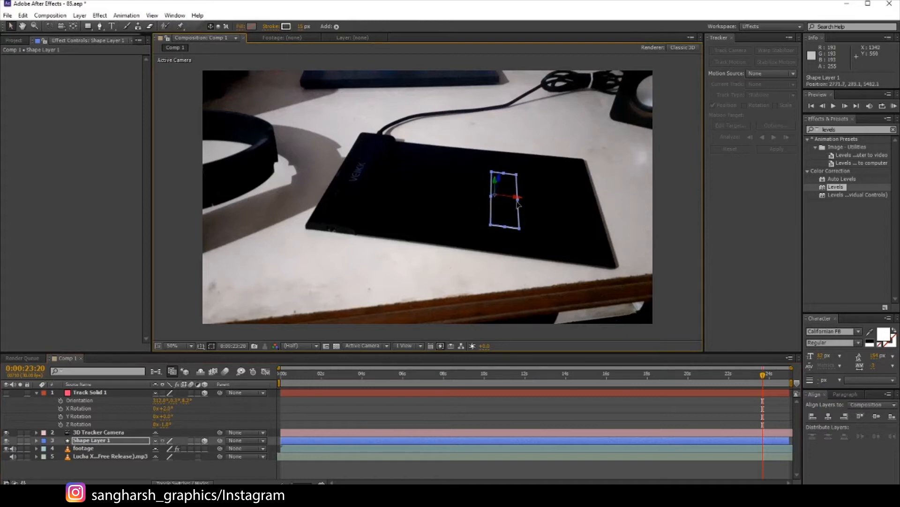
pyautogui.moveTo(485, 195); pyautogui.dragTo(262, 184)
pyautogui.press('w')
pyautogui.hotkey('ctrl', 'z')
pyautogui.press('v')
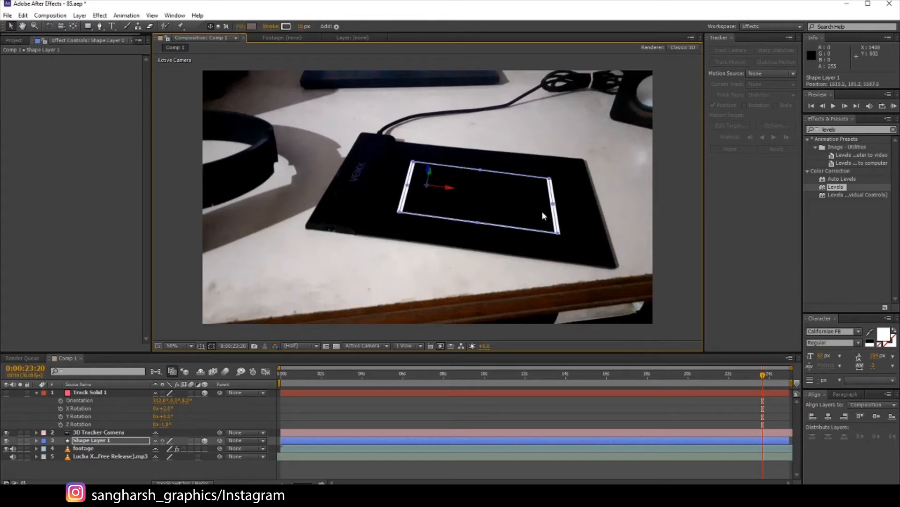
# - Scale the rectangle in both directions to fill the tablet's drawing area and shift it to fit the edges
pyautogui.moveTo(477, 222); pyautogui.dragTo(476, 253)
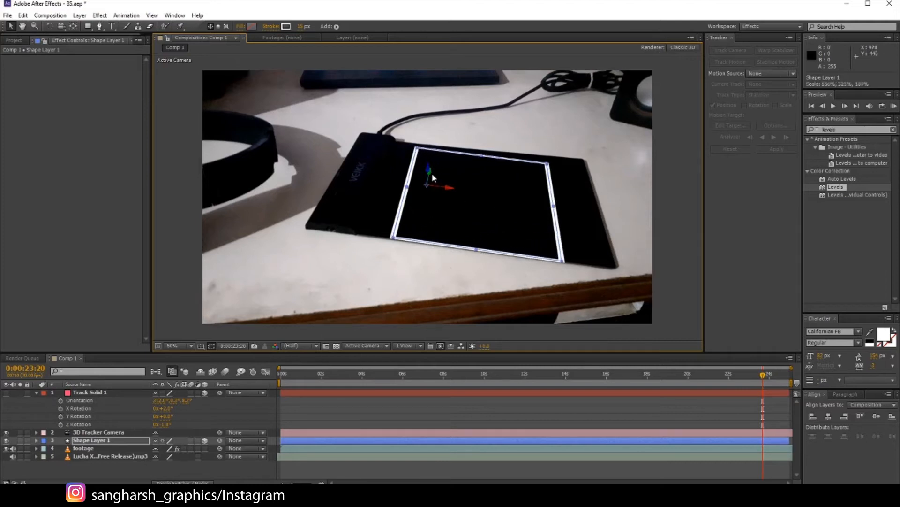
pyautogui.moveTo(553, 209); pyautogui.dragTo(609, 221)
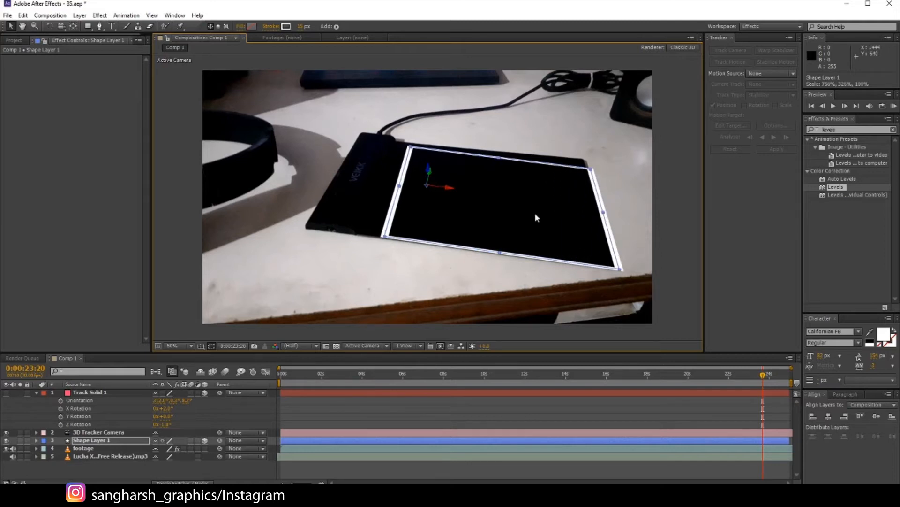
pyautogui.moveTo(444, 190); pyautogui.dragTo(424, 151)
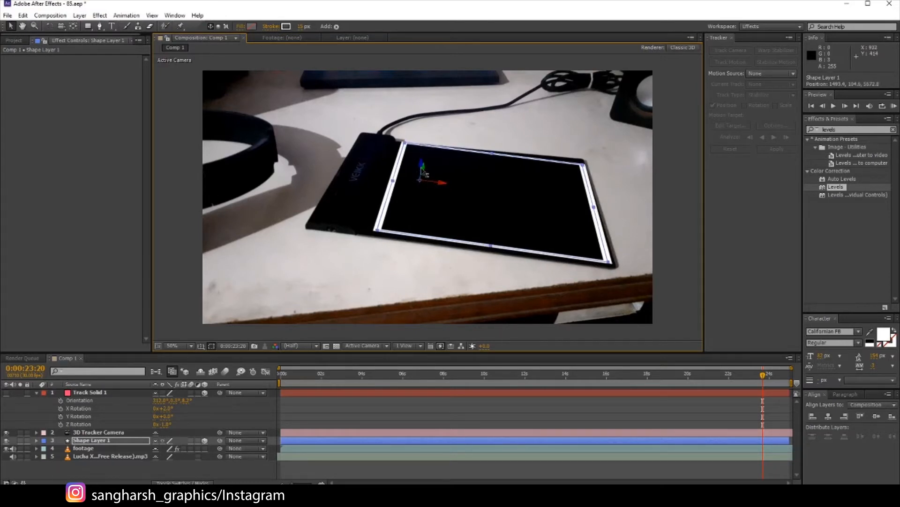
# - Try to rotate the fitted rectangle freehand on the tablet
pyautogui.press('w')
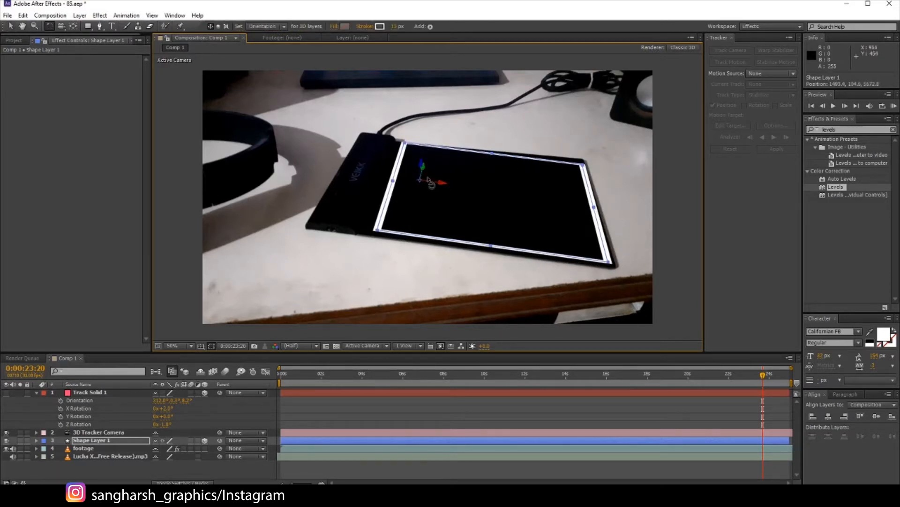
pyautogui.moveTo(428, 176); pyautogui.dragTo(420, 164)
pyautogui.hotkey('ctrl', 'z')
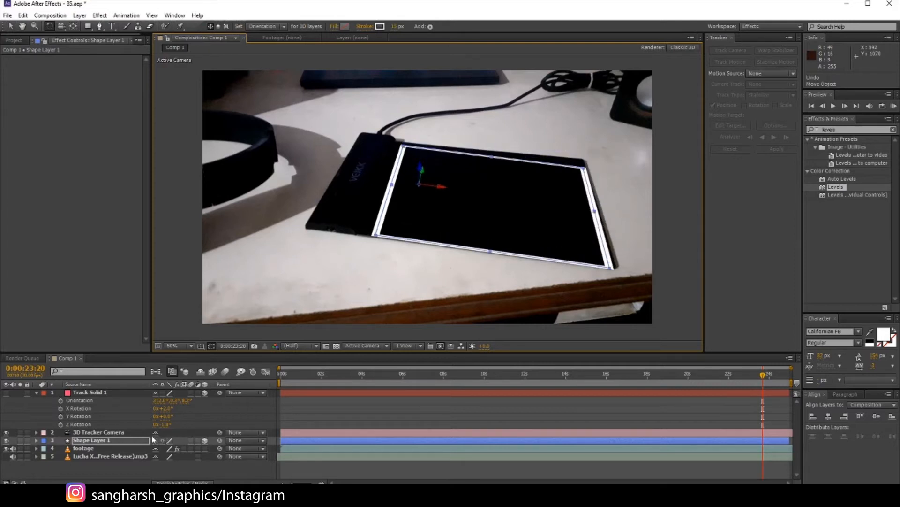
# - Adjust Shape Layer 1's Y Rotation and nudge its position until the outline lines up with the tablet's edges
pyautogui.press('r')
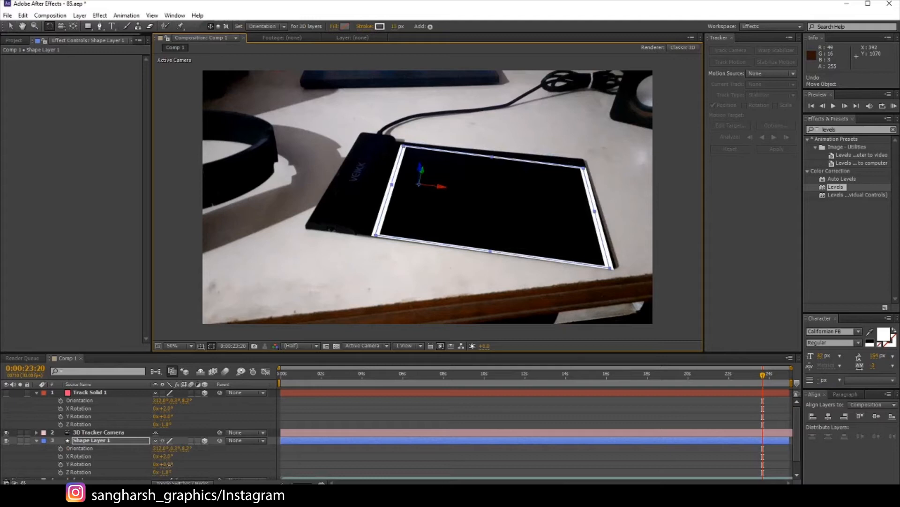
pyautogui.moveTo(168, 464); pyautogui.dragTo(170, 467)
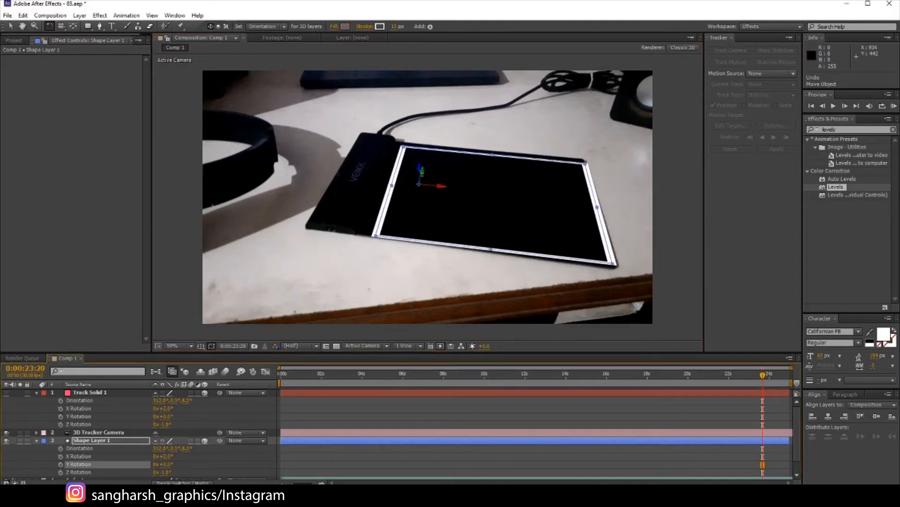
pyautogui.moveTo(422, 170); pyautogui.dragTo(424, 170)
pyautogui.hotkey('ctrl', 'z')
pyautogui.click(11, 27)
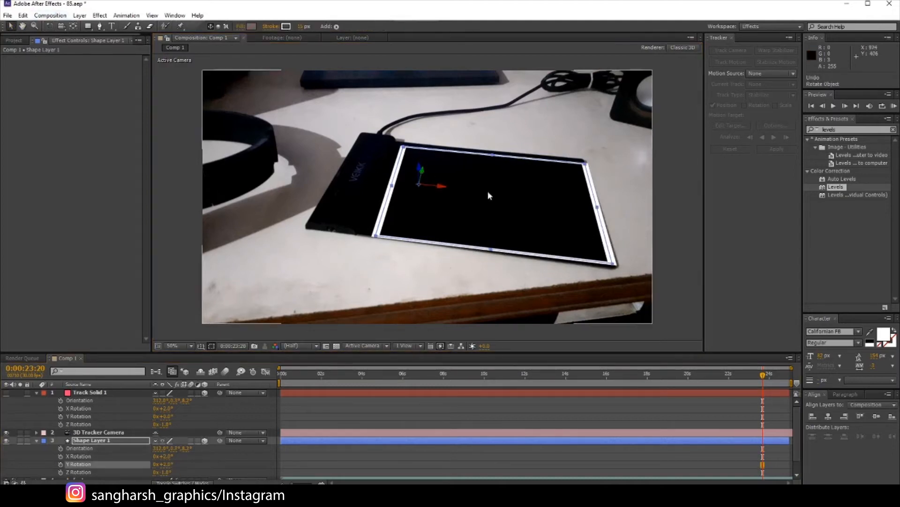
pyautogui.moveTo(422, 171); pyautogui.dragTo(423, 161)
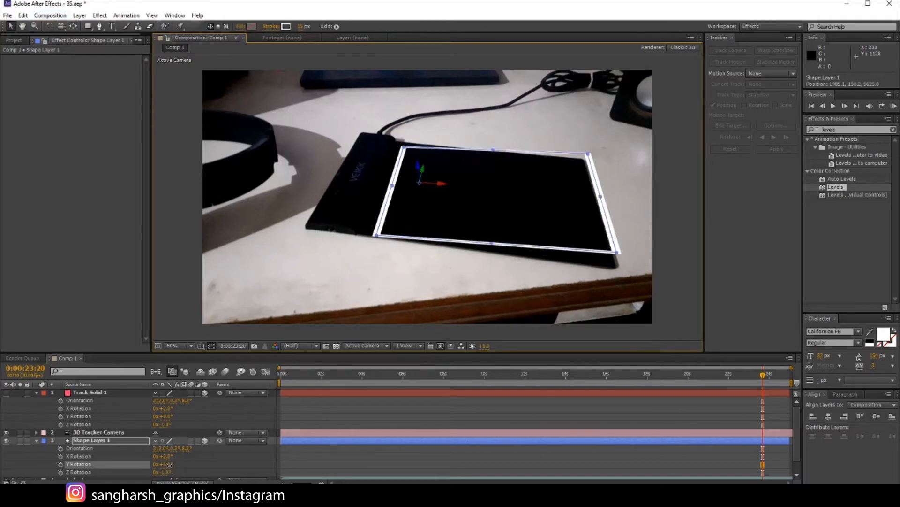
pyautogui.moveTo(169, 464); pyautogui.dragTo(168, 466)
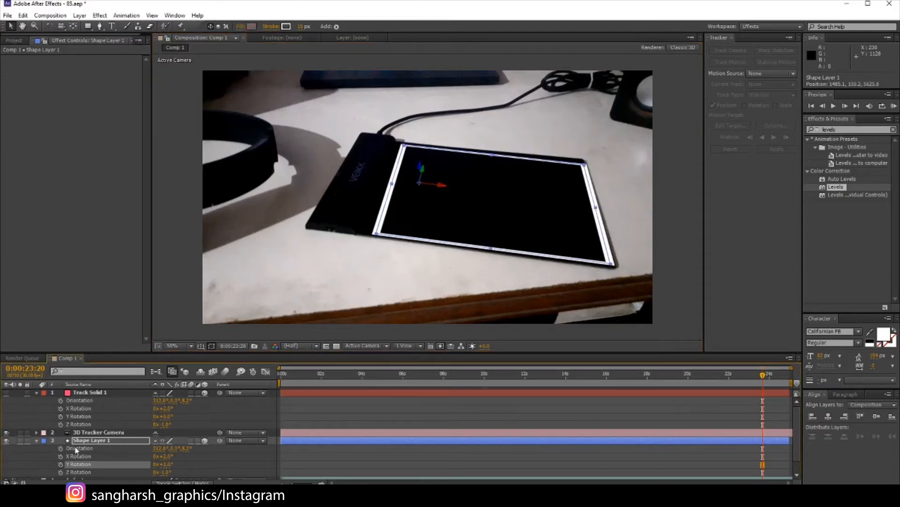
# - Duplicate Shape Layer 1 and offset the copy along its depth axis away from the original outline
pyautogui.click(37, 439)
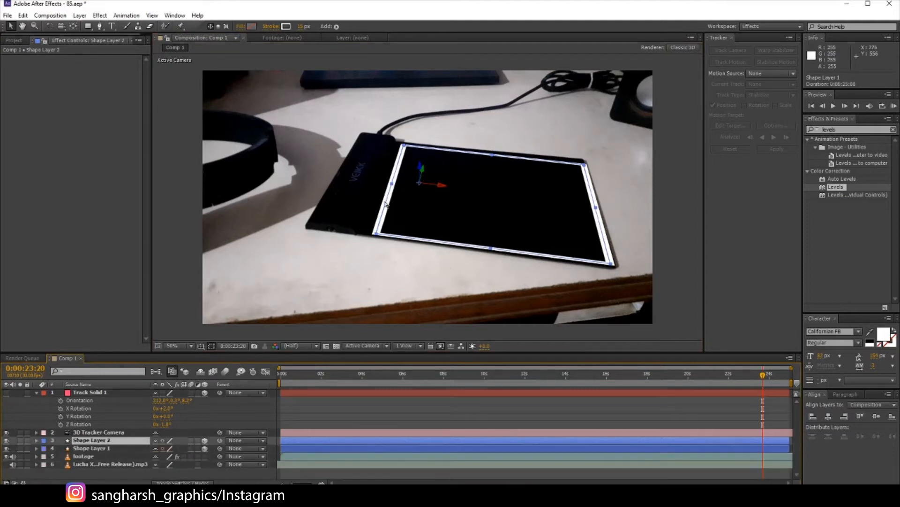
pyautogui.hotkey('ctrl', 'd')
pyautogui.moveTo(420, 172); pyautogui.dragTo(417, 243)
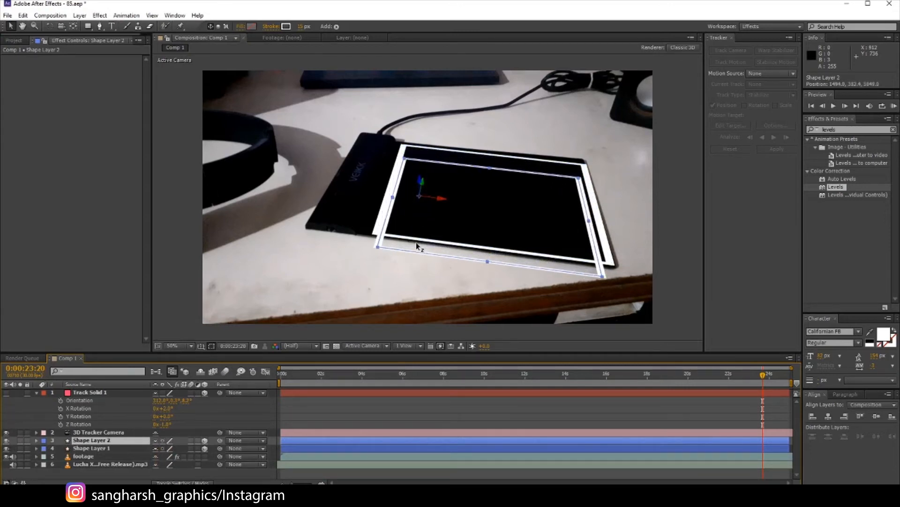
# - Set the stroke width of both Shape Layer 2 and Shape Layer 1 to 10 px
pyautogui.click(300, 27)
pyautogui.press('Return')
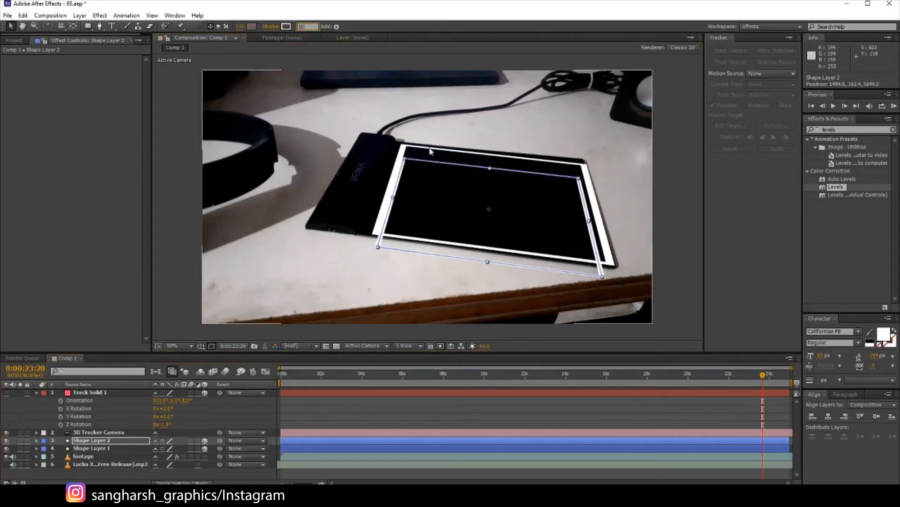
pyautogui.click(112, 447)
pyautogui.click(300, 26)
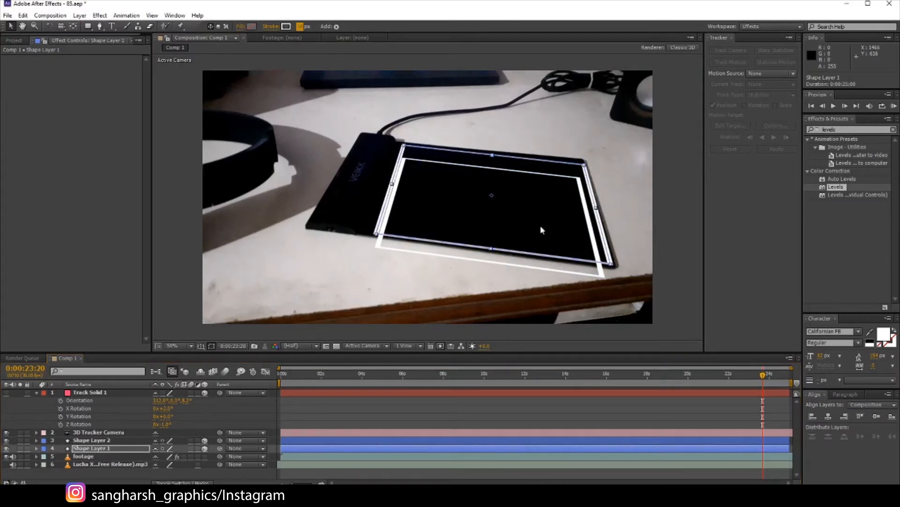
# - Nudge Shape Layer 2 slightly closer to the original rectangle
pyautogui.click(545, 272)
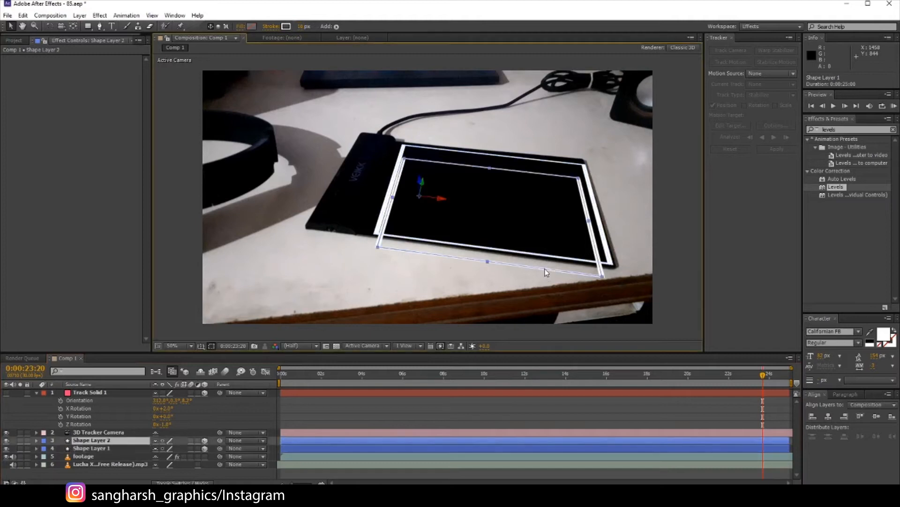
pyautogui.moveTo(422, 182); pyautogui.dragTo(420, 171)
pyautogui.press('Return')
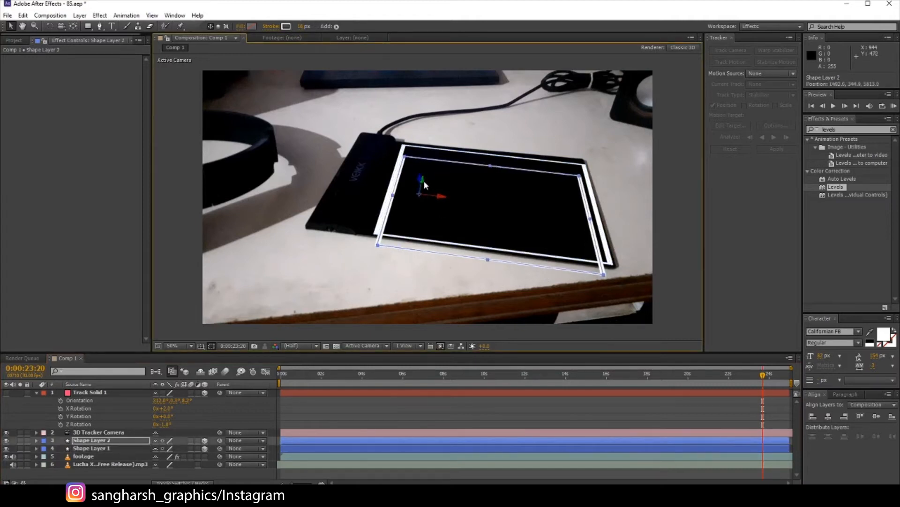
# - Duplicate the newest rectangle three times, offsetting each copy farther along the depth axis, and scrub the timeline to check the stack
pyautogui.hotkey('ctrl', 'd')
pyautogui.moveTo(421, 182); pyautogui.dragTo(415, 249)
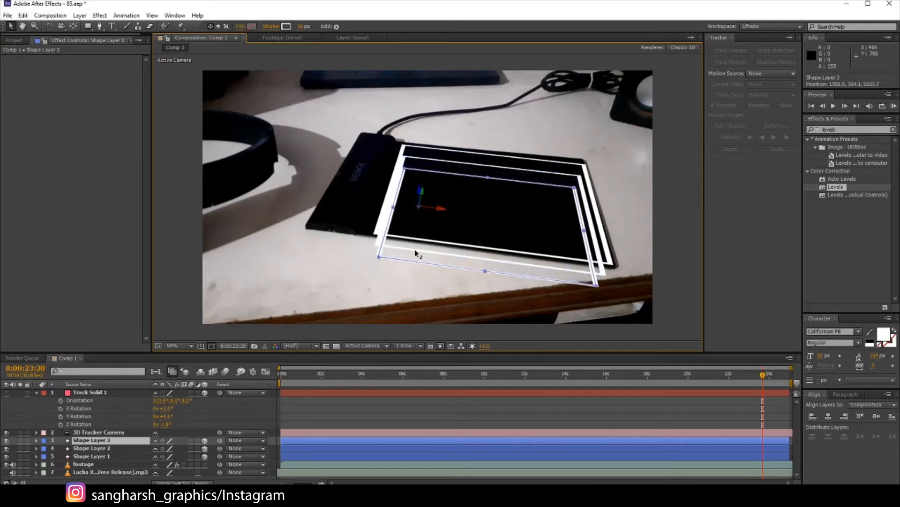
pyautogui.hotkey('ctrl', 'd')
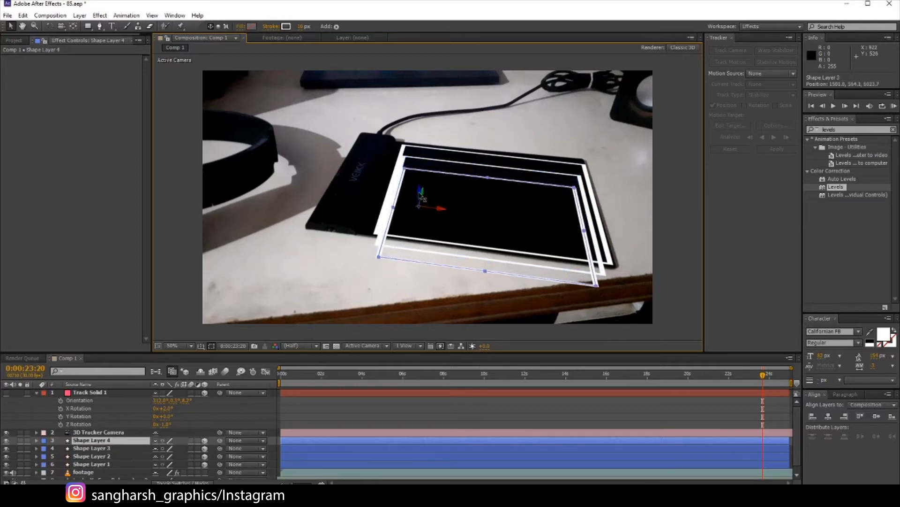
pyautogui.moveTo(422, 198); pyautogui.dragTo(404, 299)
pyautogui.hotkey('ctrl', 'd')
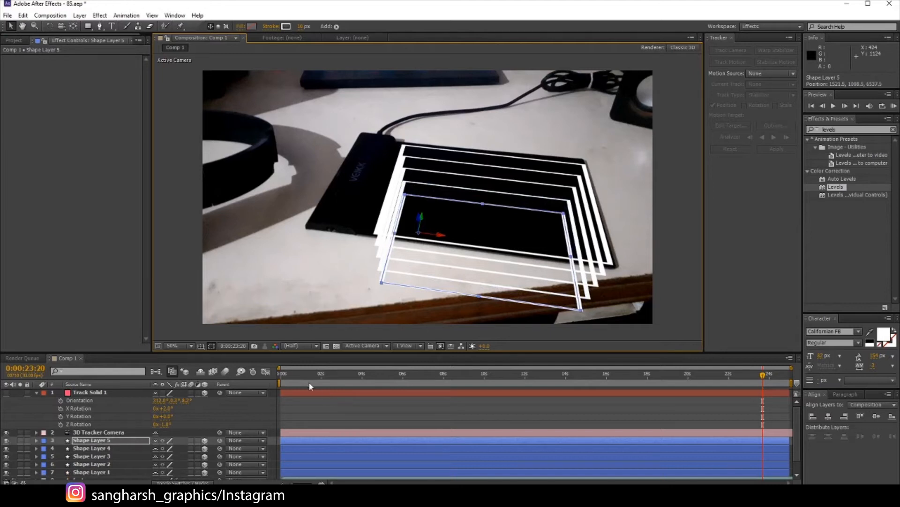
pyautogui.moveTo(308, 382); pyautogui.dragTo(491, 391)
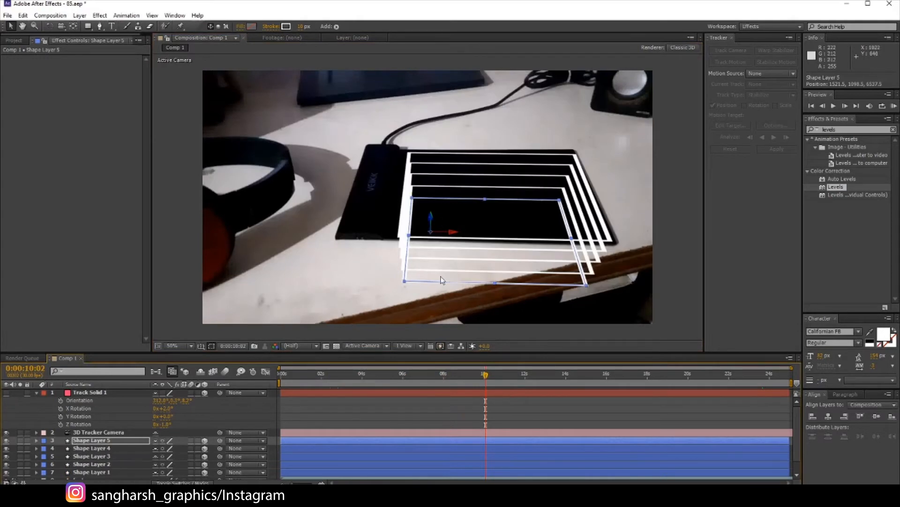
# - Duplicate the newest rectangle three more times, offsetting each copy farther along the depth axis with roughly even gaps
pyautogui.hotkey('ctrl', 'd')
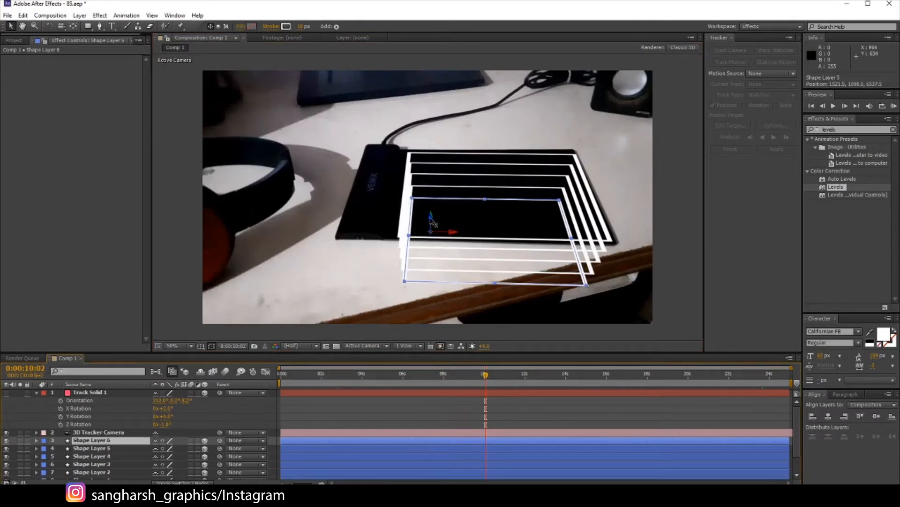
pyautogui.moveTo(433, 224); pyautogui.dragTo(424, 292)
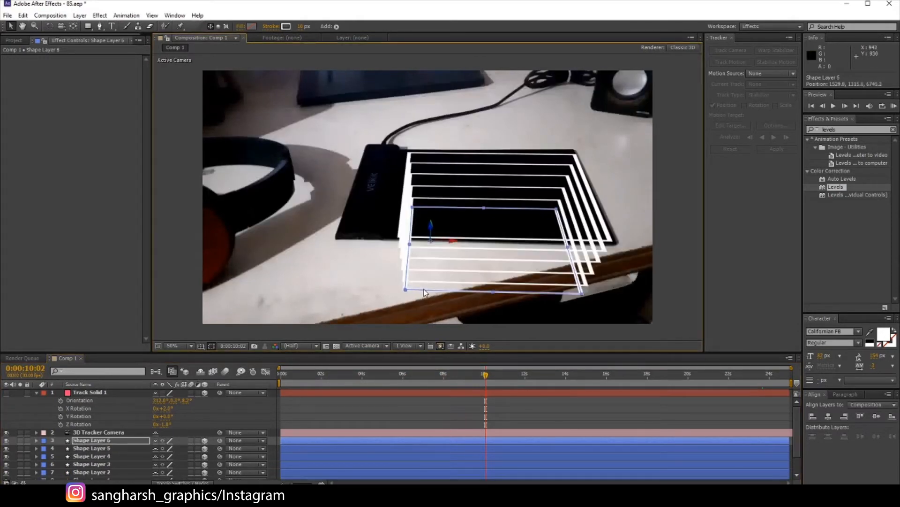
pyautogui.moveTo(433, 229); pyautogui.dragTo(431, 295)
pyautogui.hotkey('ctrl', 'd')
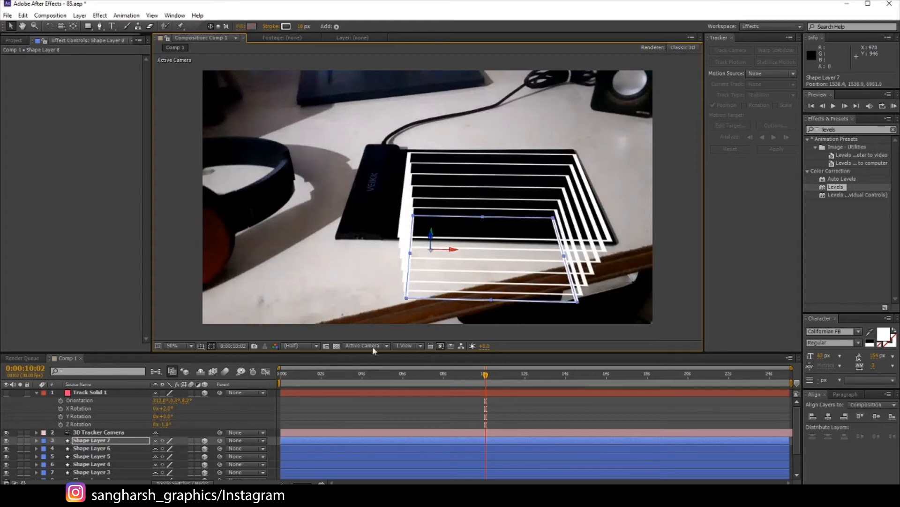
pyautogui.hotkey('ctrl', 'd')
pyautogui.moveTo(431, 235); pyautogui.dragTo(422, 332)
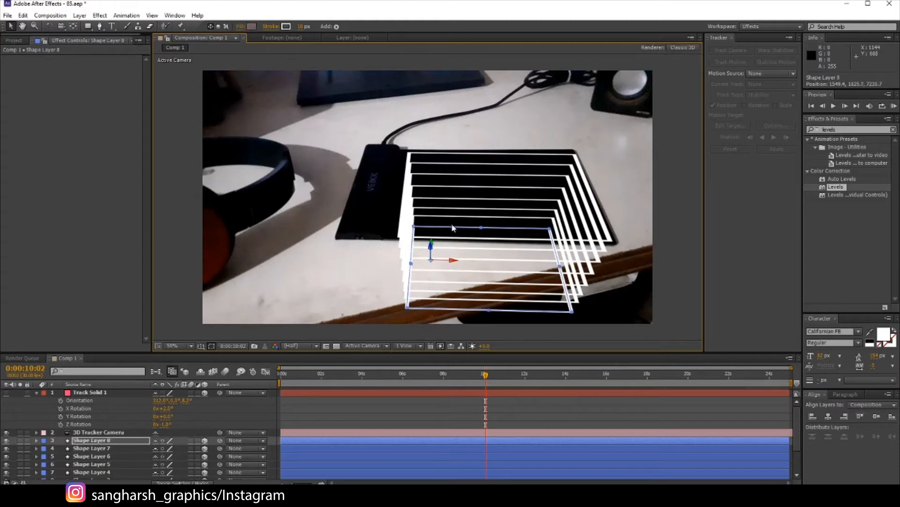
pyautogui.moveTo(431, 244); pyautogui.dragTo(433, 234)
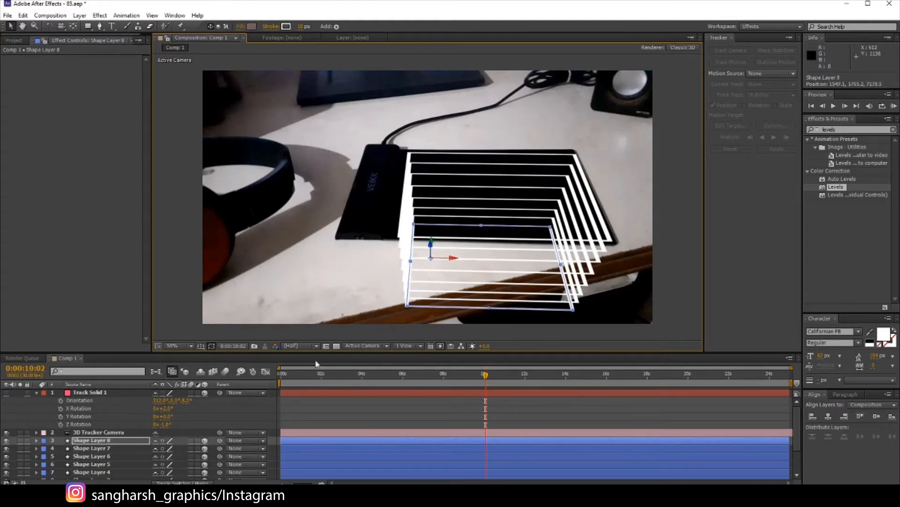
# - Scrub the timeline to check the stack, and move Track Solid 1 directly above Shape Layer 8
pyautogui.moveTo(297, 375); pyautogui.dragTo(326, 376)
pyautogui.click(353, 375)
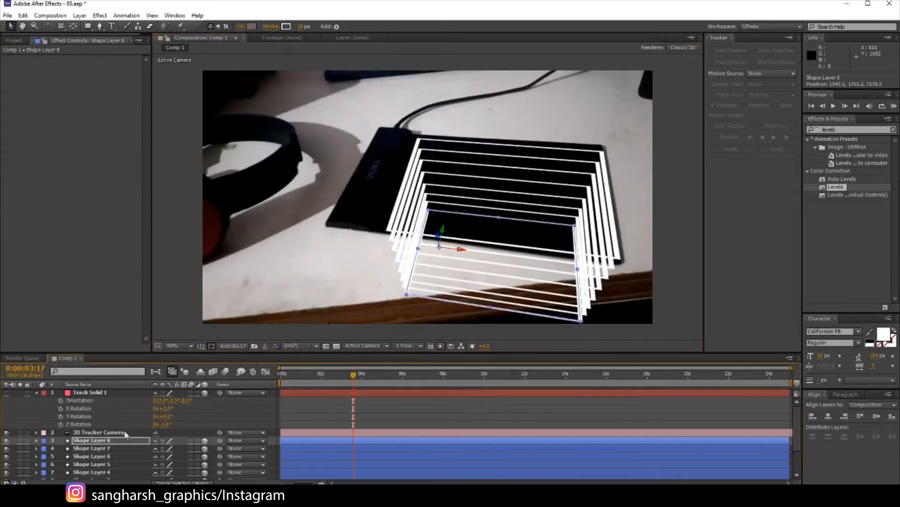
pyautogui.moveTo(105, 391); pyautogui.dragTo(125, 404)
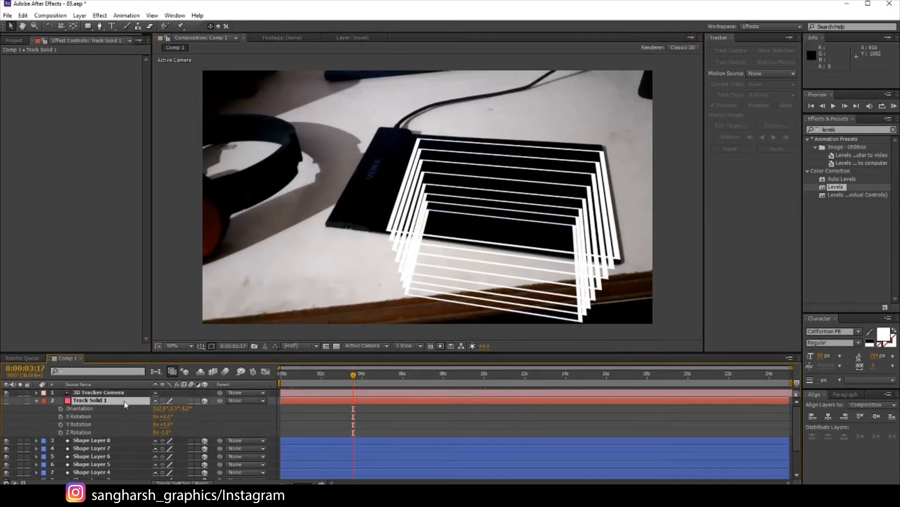
# - Try applying Alpha Matte "Track Solid 1" to Shape Layers 1 through 8 at once
pyautogui.click(104, 440)
pyautogui.scroll(-2, 102, 449)
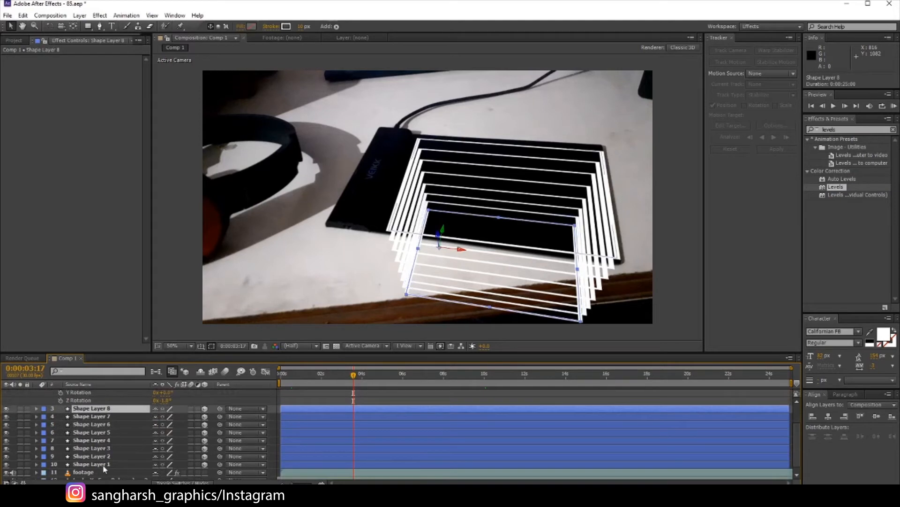
pyautogui.keyDown('shift'); pyautogui.click(103, 464); pyautogui.keyUp('shift')
pyautogui.press('F4')
pyautogui.press('F4')
pyautogui.press('F4')
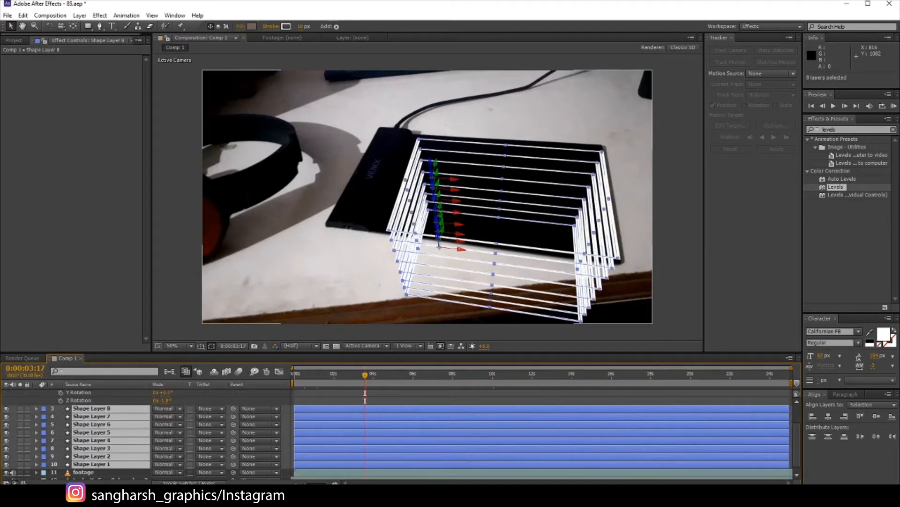
pyautogui.click(218, 410)
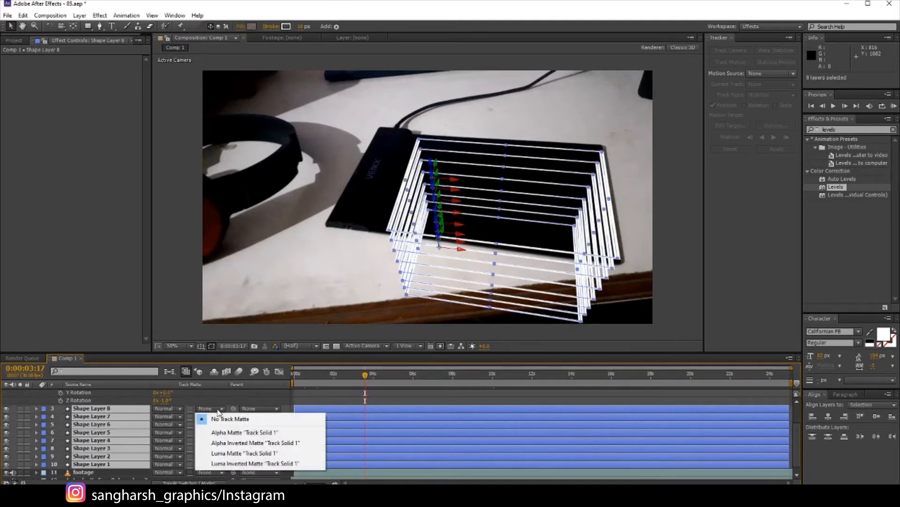
pyautogui.click(224, 432)
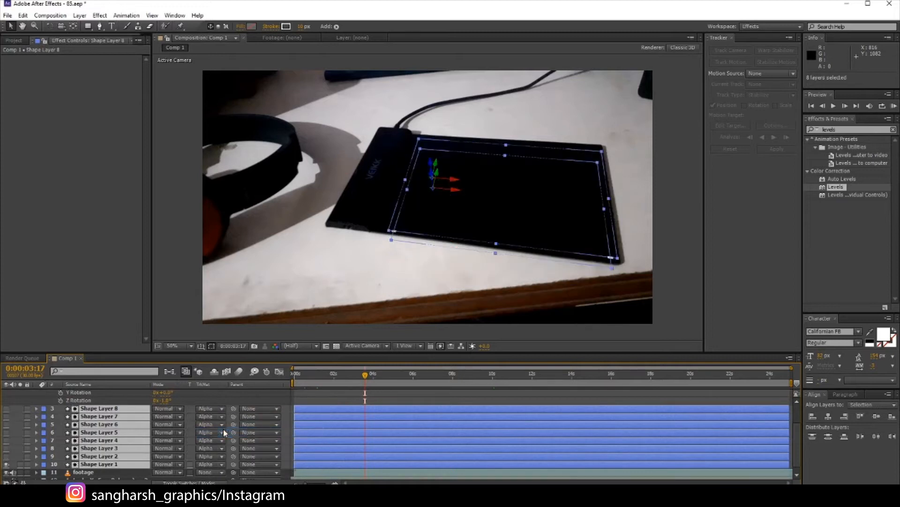
# - Check the matted shapes at other times, inspect Shape Layer 7's matte options, and undo the matte on all shape layers
pyautogui.click(326, 379)
pyautogui.click(317, 389)
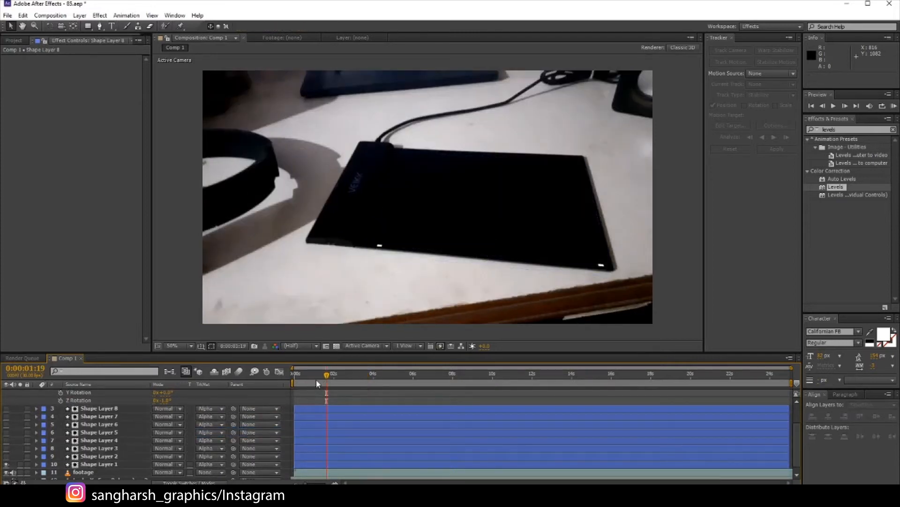
pyautogui.moveTo(317, 380); pyautogui.dragTo(324, 380)
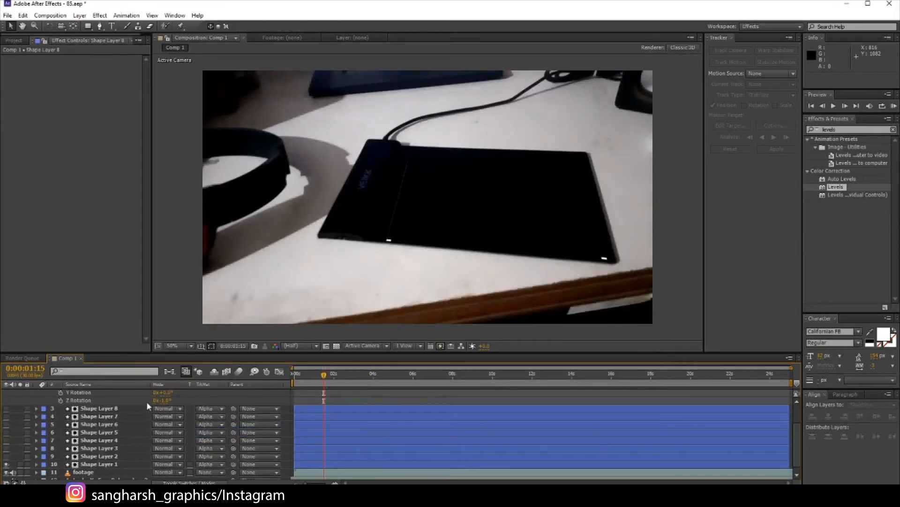
pyautogui.scroll(2, 146, 401)
pyautogui.click(100, 441)
pyautogui.click(201, 448)
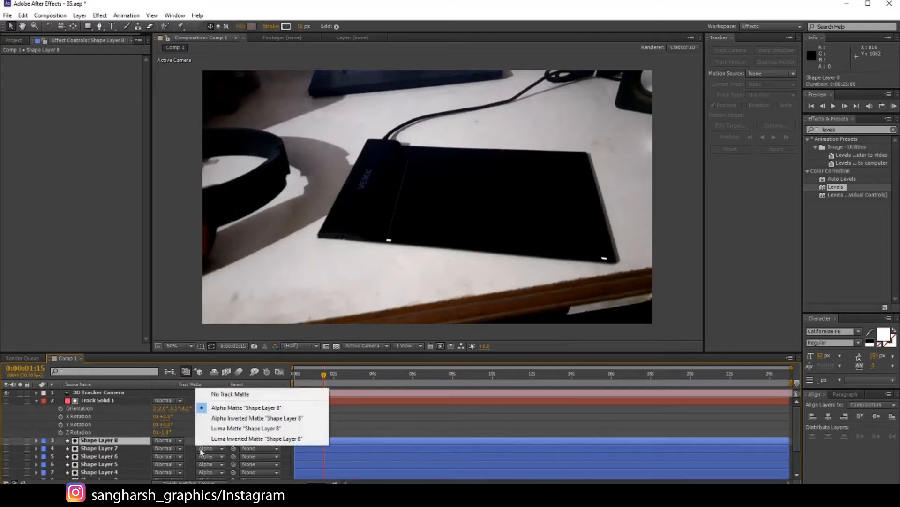
pyautogui.click(201, 448)
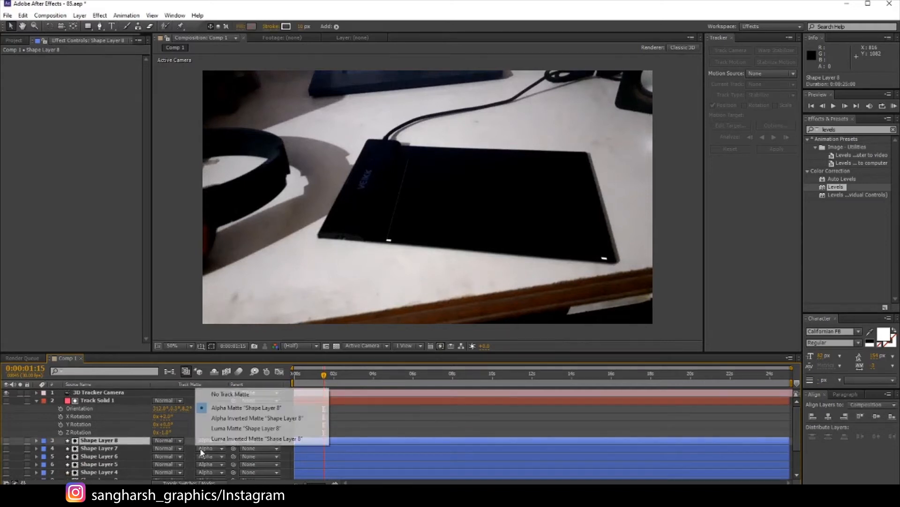
pyautogui.click(98, 449)
pyautogui.click(90, 442)
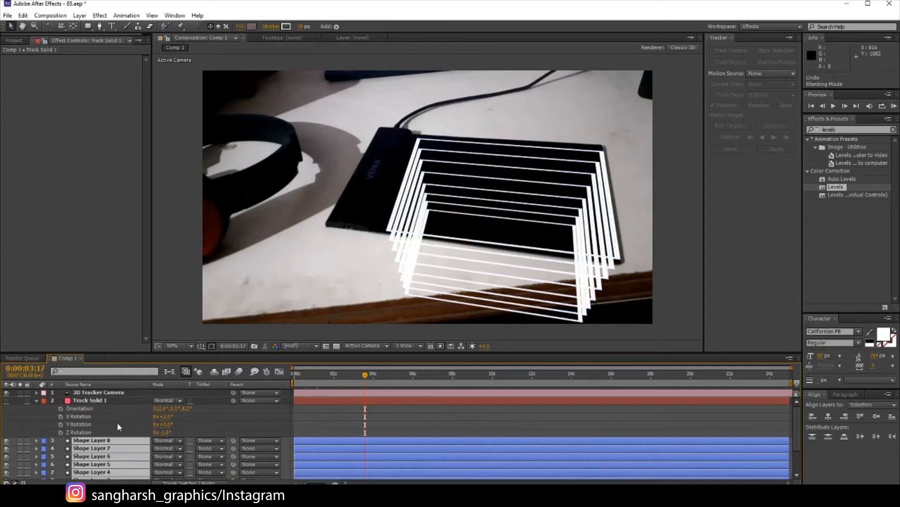
# - Try an alpha matte from Track Solid 1 on Shape Layer 8 alone, check it along the timeline, and undo it
pyautogui.moveTo(94, 400); pyautogui.dragTo(101, 437)
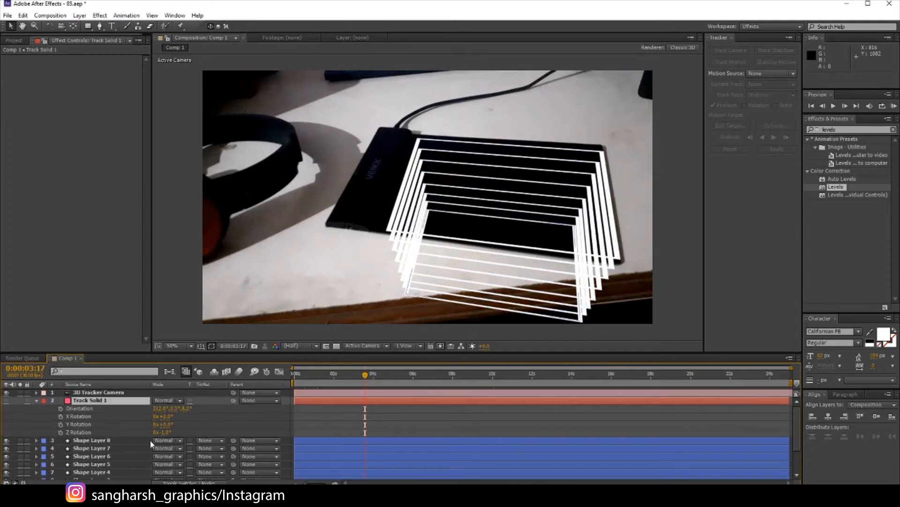
pyautogui.click(103, 441)
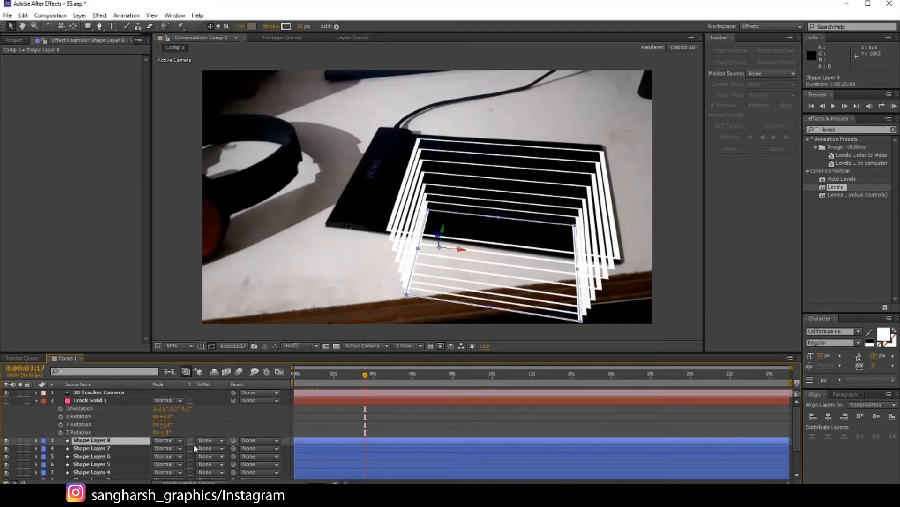
pyautogui.click(205, 440)
pyautogui.click(226, 400)
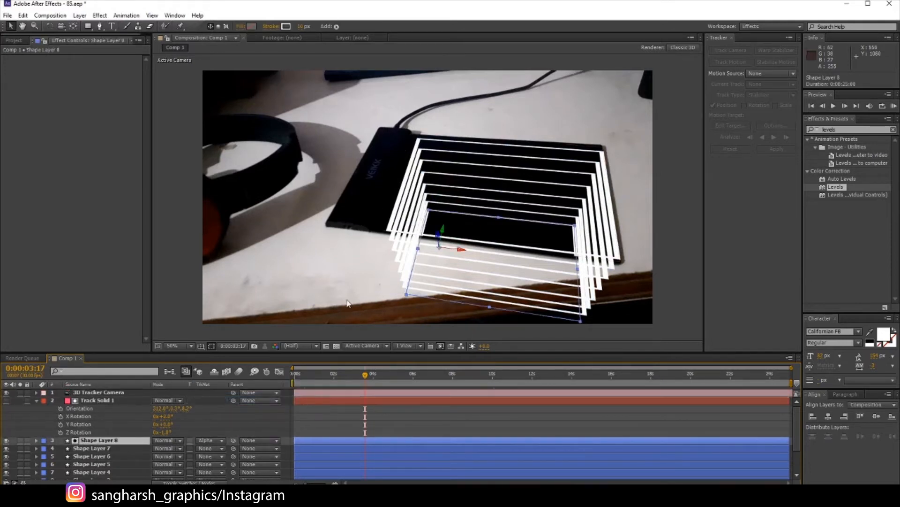
pyautogui.moveTo(322, 373); pyautogui.dragTo(337, 373)
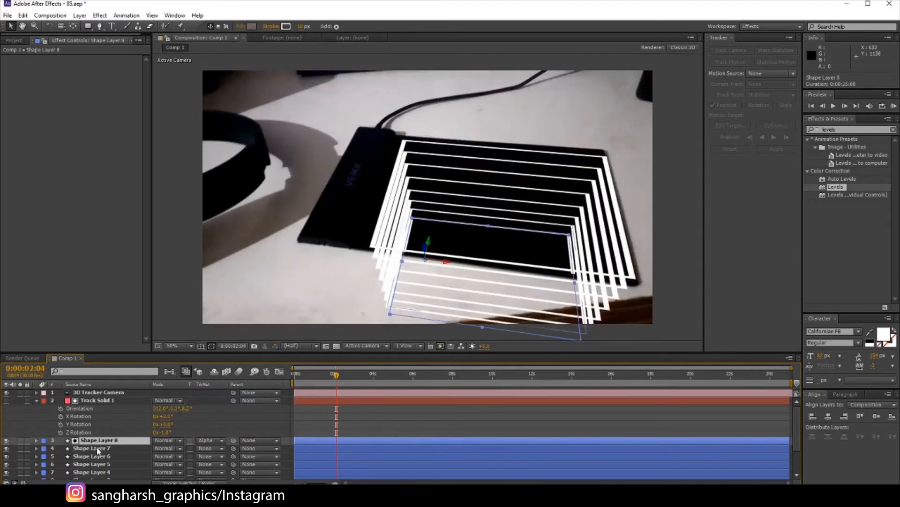
pyautogui.scroll(-2, 99, 445)
pyautogui.hotkey('ctrl', 'z')
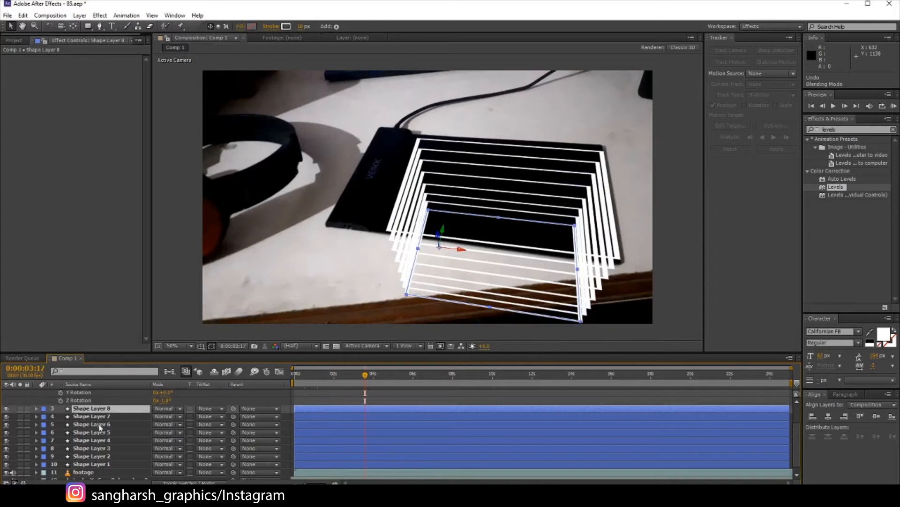
# - Pre-compose the eight shape layers and turn the resulting pre-comp into a 3D layer
pyautogui.keyDown('shift'); pyautogui.click(94, 464); pyautogui.keyUp('shift')
pyautogui.rightClick(96, 462)
pyautogui.click(133, 380)
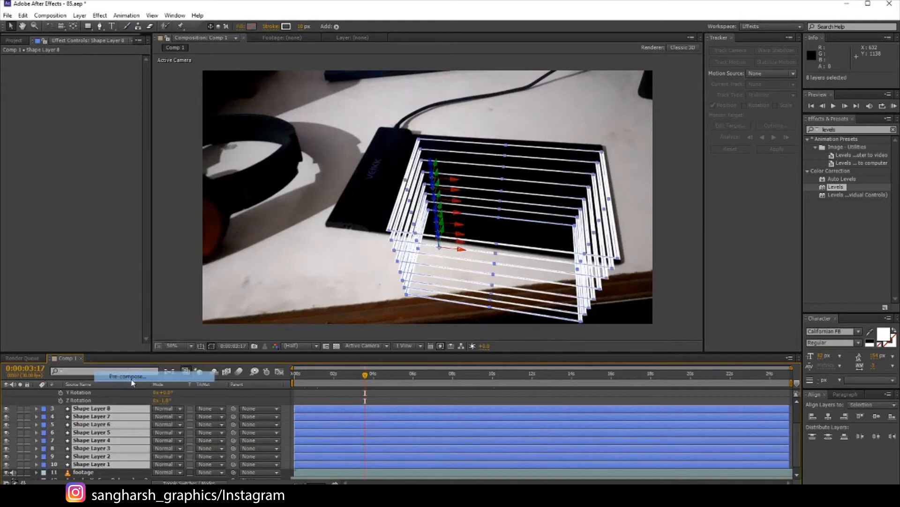
pyautogui.click(466, 297)
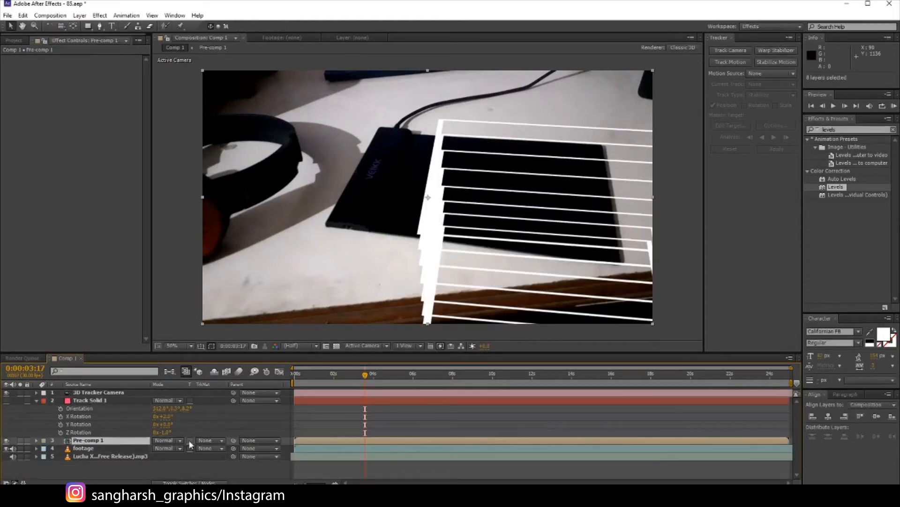
pyautogui.click(183, 483)
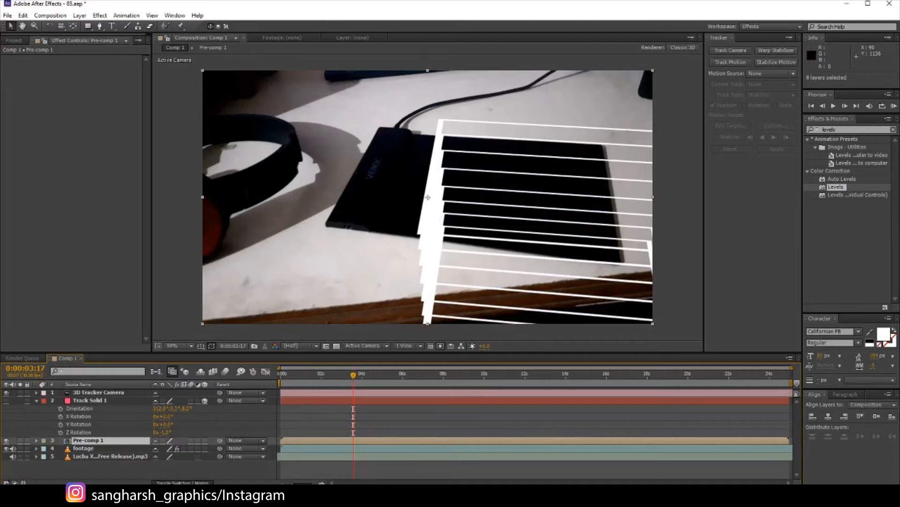
pyautogui.click(205, 441)
pyautogui.scroll(-3, 430, 242)
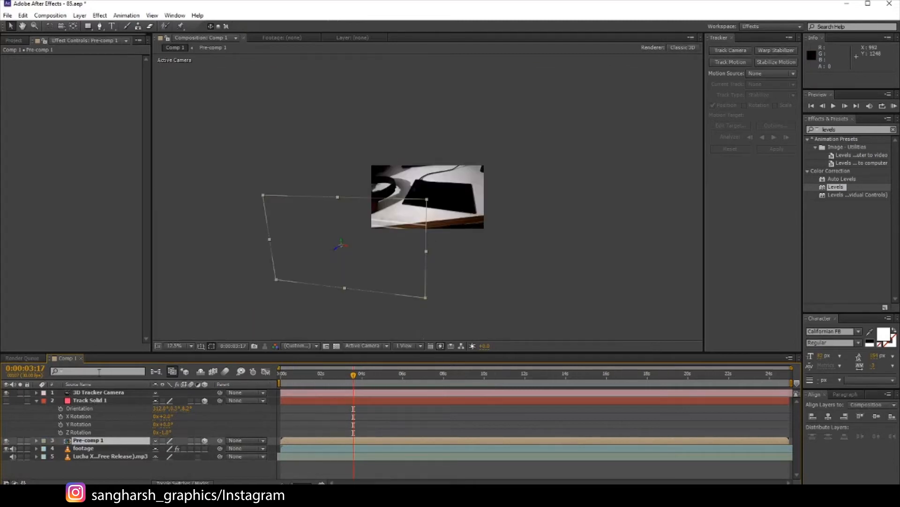
# - Copy Track Solid 1's position value onto the pre-comp layer
pyautogui.click(98, 400)
pyautogui.press('p')
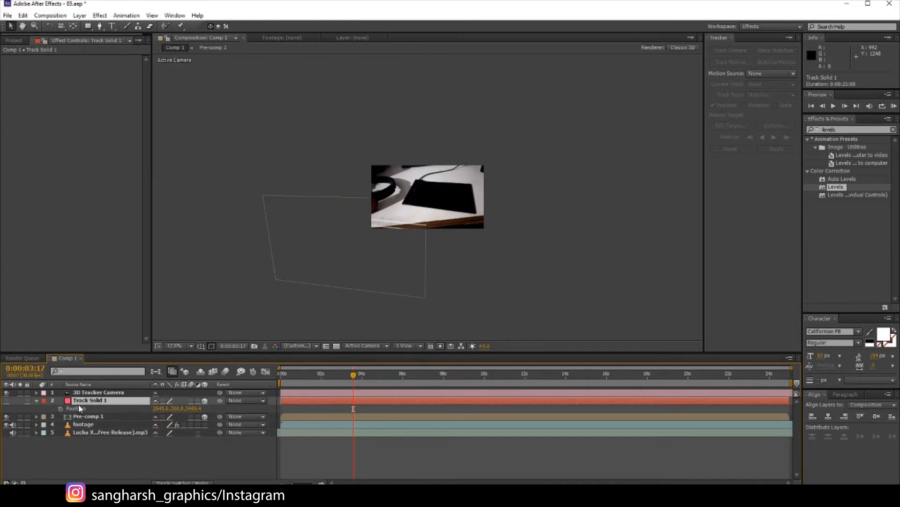
pyautogui.click(77, 408)
pyautogui.click(99, 417)
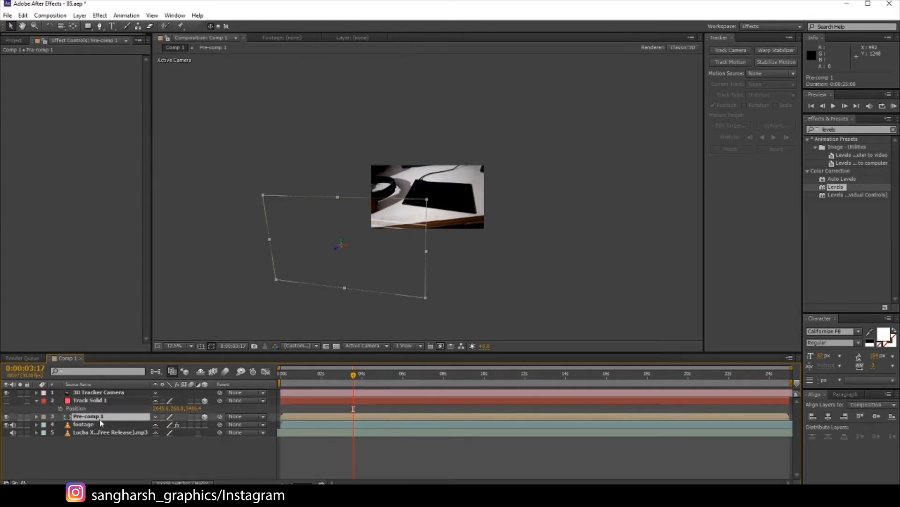
pyautogui.hotkey('ctrl', 'v')
pyautogui.scroll(1, 320, 263)
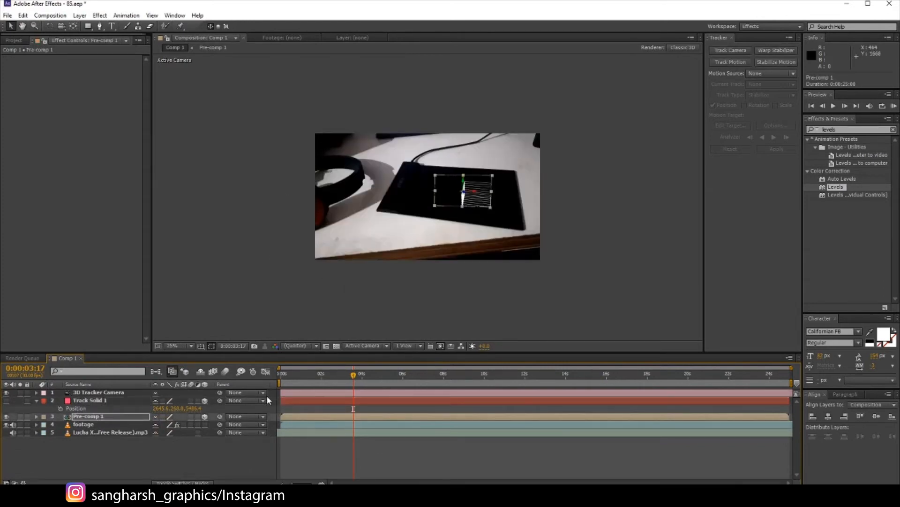
# - Scrub through the footage to check the pre-comp's placement on the tablet, and undo back to the separate shape layers
pyautogui.moveTo(366, 386); pyautogui.dragTo(399, 387)
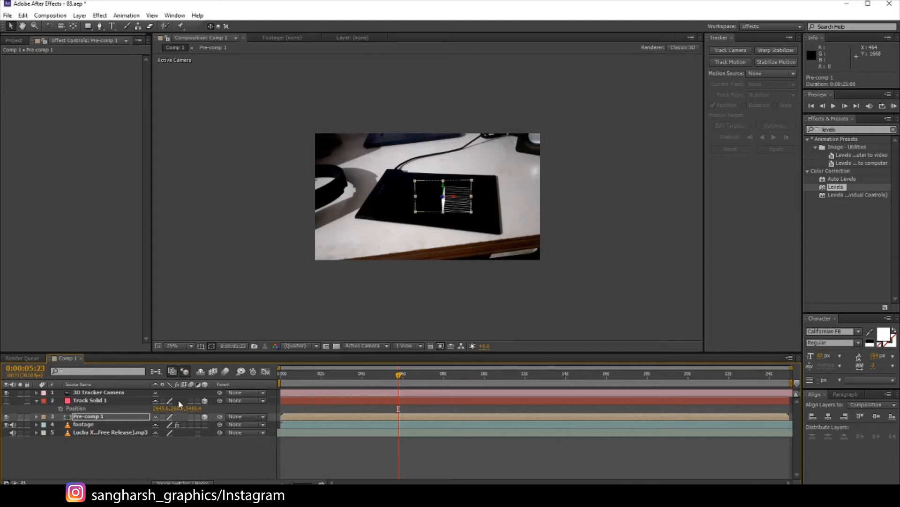
pyautogui.moveTo(453, 374); pyautogui.dragTo(545, 373)
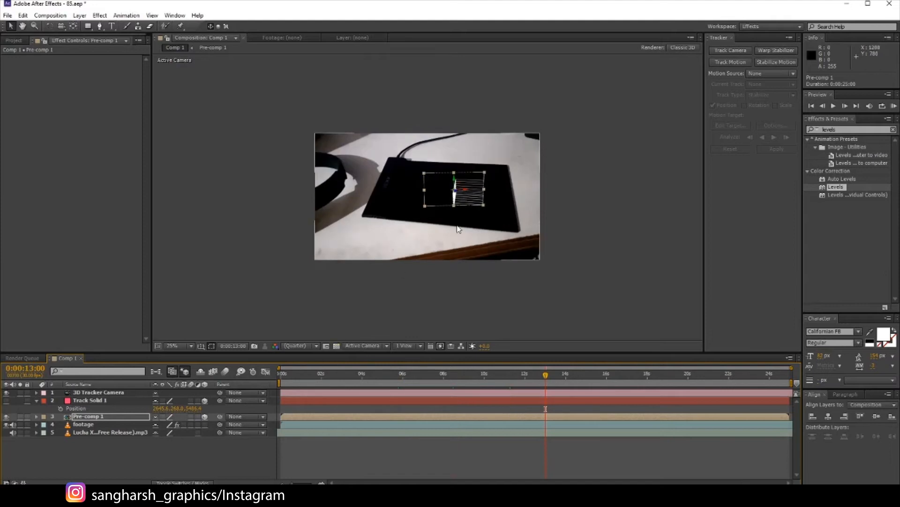
pyautogui.press('.')
pyautogui.hotkey('ctrl', 's')
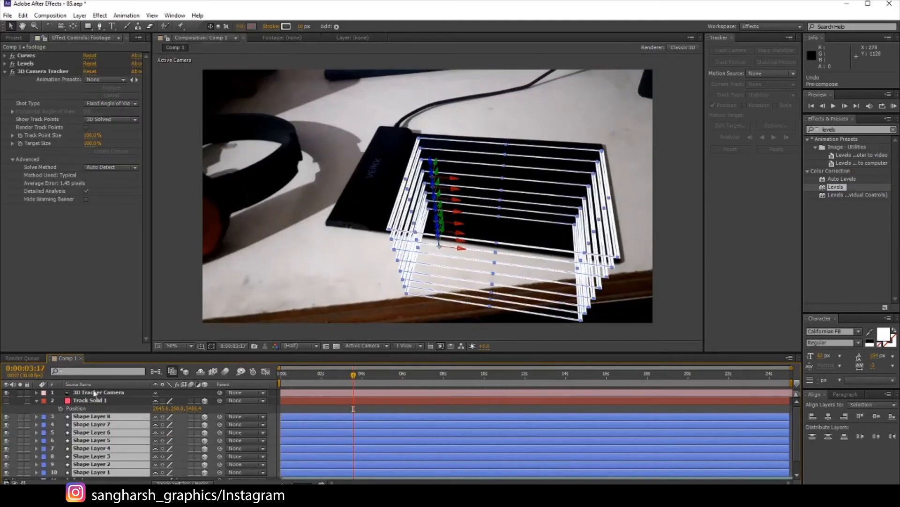
# - Duplicate Track Solid 1 repeatedly and place a copy directly above each of the remaining shape layers
pyautogui.click(141, 408)
pyautogui.moveTo(107, 399)
pyautogui.mouseDown()
pyautogui.moveTo(102, 471)
pyautogui.moveTo(100, 404)
pyautogui.mouseUp()
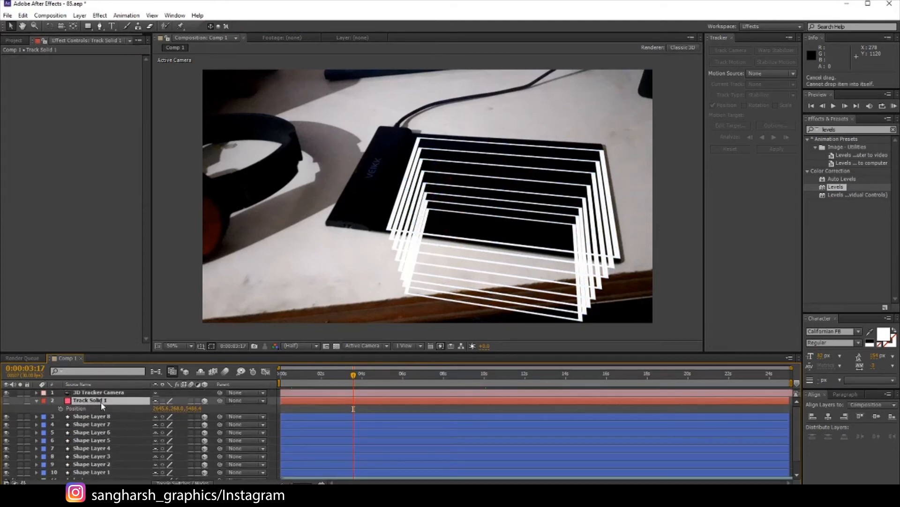
pyautogui.hotkey('ctrl', 'd')
pyautogui.moveTo(105, 443); pyautogui.dragTo(106, 416)
pyautogui.hotkey('ctrl', 'd')
pyautogui.hotkey('ctrl', 'd')
pyautogui.hotkey('ctrl', 'd')
pyautogui.hotkey('ctrl', 'd')
pyautogui.hotkey('ctrl', 'd')
pyautogui.hotkey('ctrl', 'd')
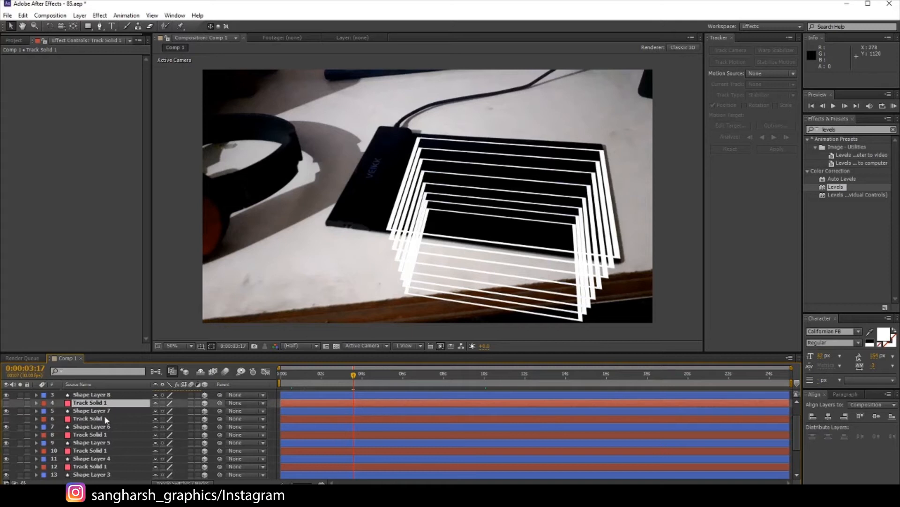
# - Show the track matte options and set Shape Layer 8 and Shape Layer 7 to Alpha Matte using the Track Solid 1 above each
pyautogui.scroll(1, 105, 418)
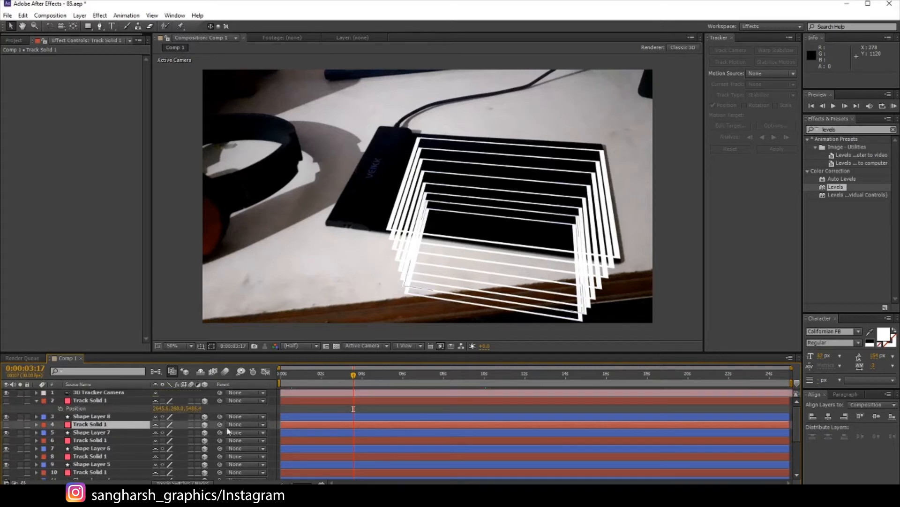
pyautogui.click(183, 481)
pyautogui.click(106, 416)
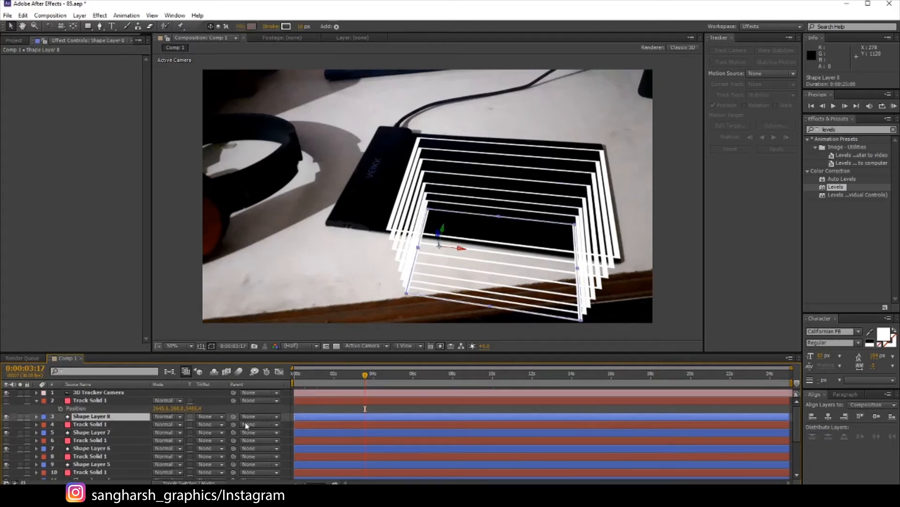
pyautogui.click(209, 416)
pyautogui.click(224, 440)
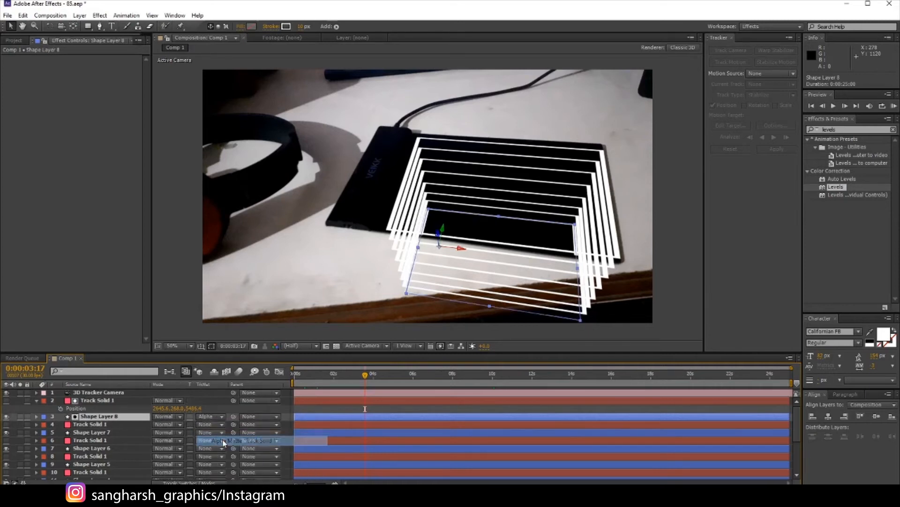
pyautogui.click(109, 424)
pyautogui.click(132, 432)
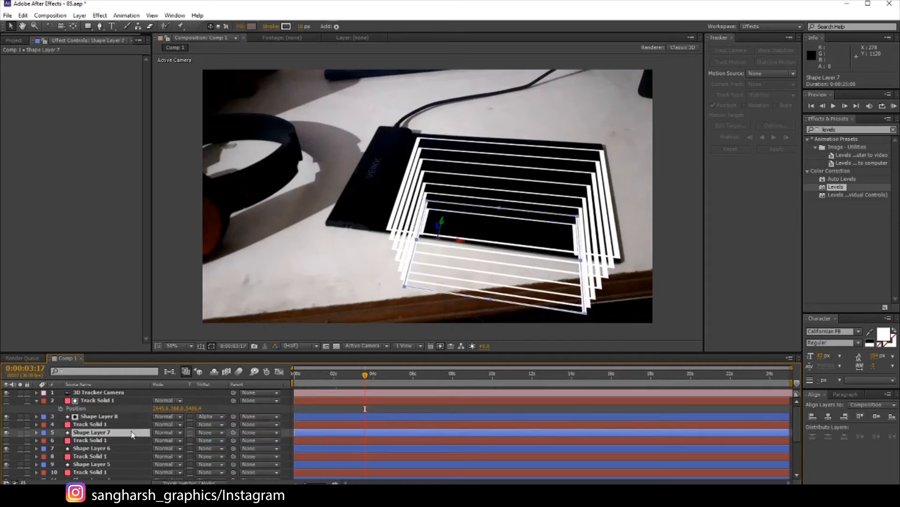
pyautogui.click(210, 436)
pyautogui.click(223, 392)
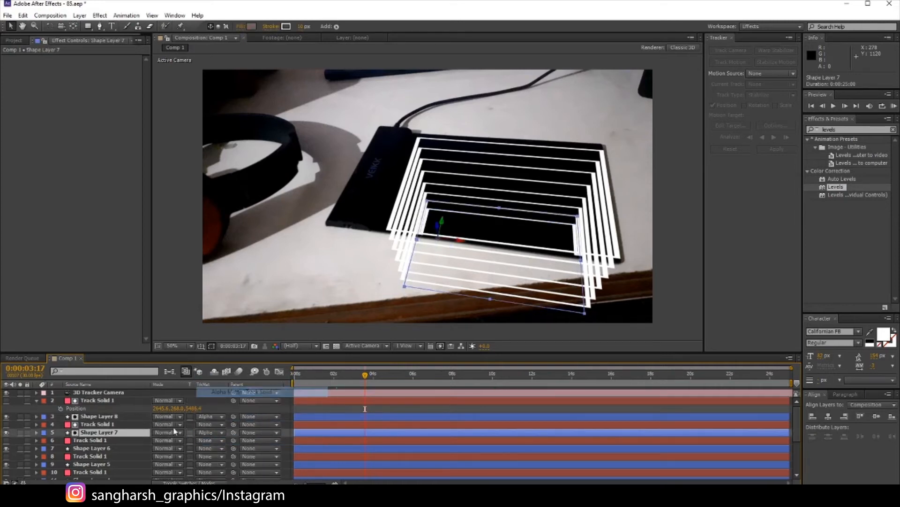
# - Set Shape Layer 6 and Shape Layer 5 to Alpha Matte using the Track Solid 1 copy directly above each
pyautogui.click(105, 448)
pyautogui.click(210, 449)
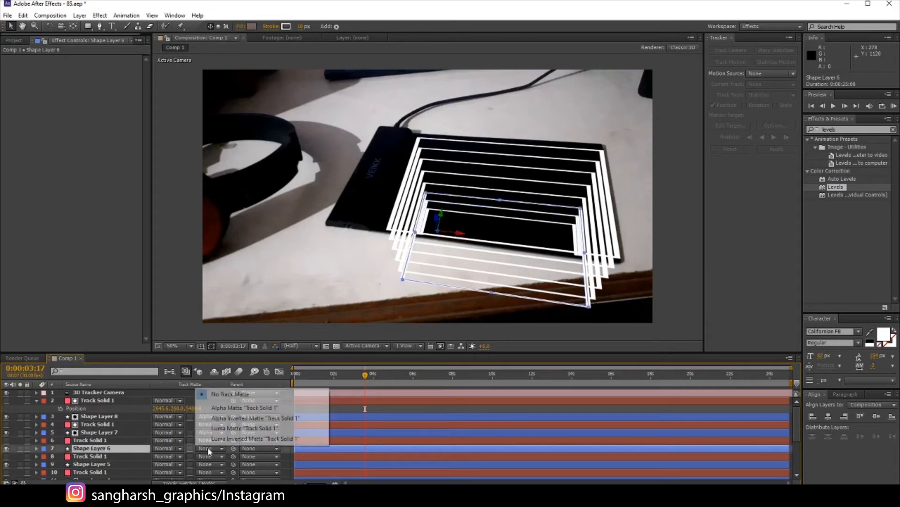
pyautogui.click(223, 405)
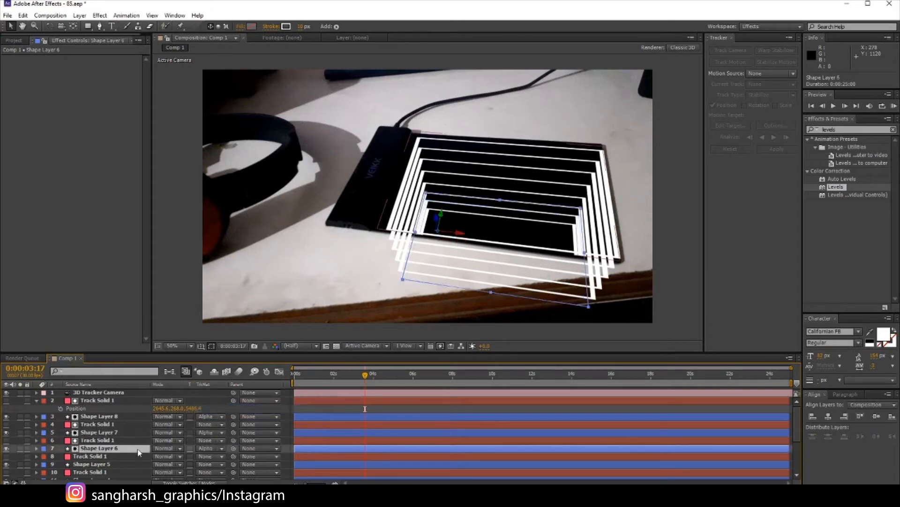
pyautogui.click(102, 464)
pyautogui.click(224, 468)
pyautogui.click(225, 422)
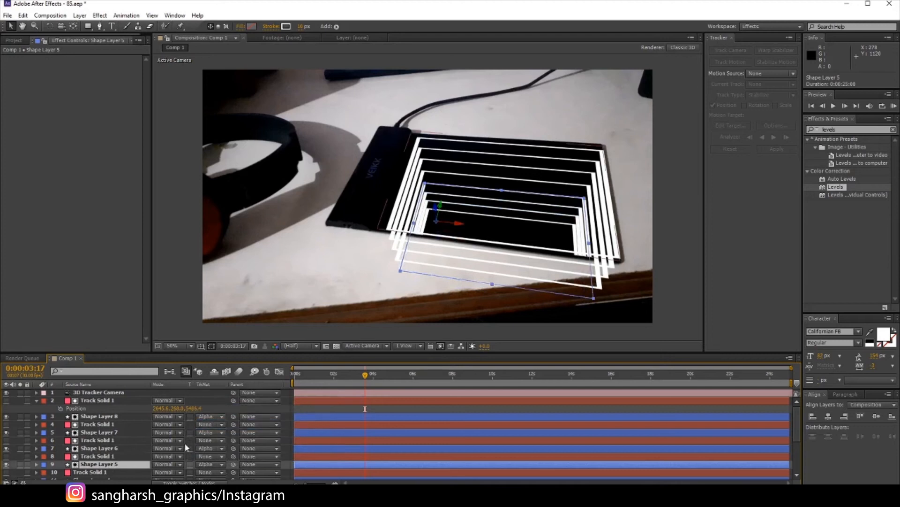
pyautogui.click(118, 471)
pyautogui.scroll(-1, 114, 469)
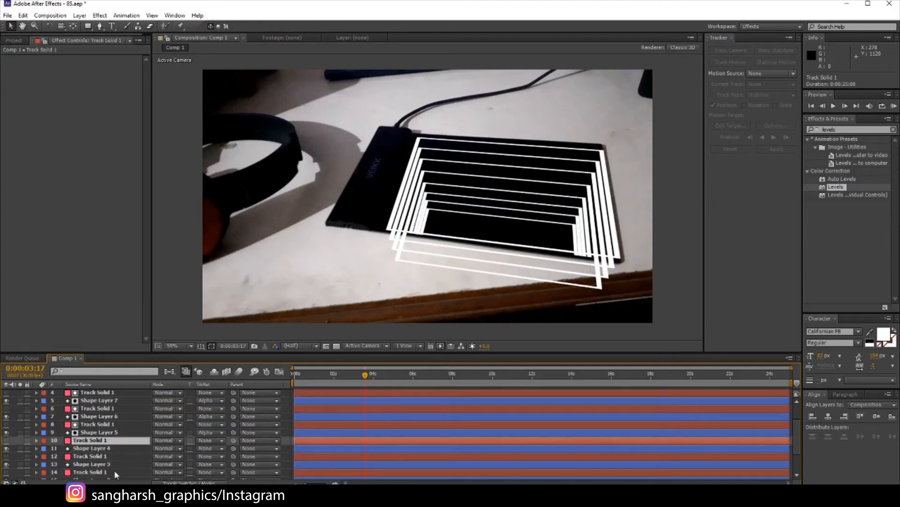
pyautogui.click(109, 452)
pyautogui.click(209, 455)
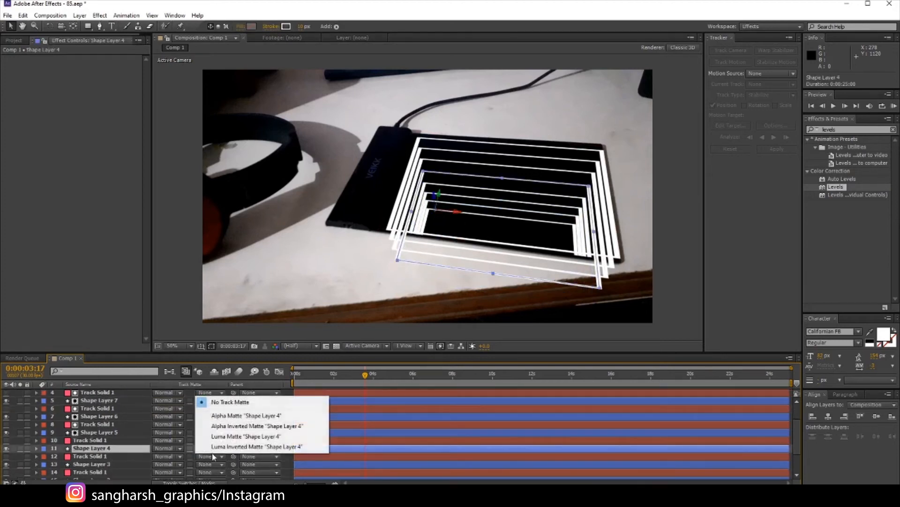
pyautogui.click(225, 415)
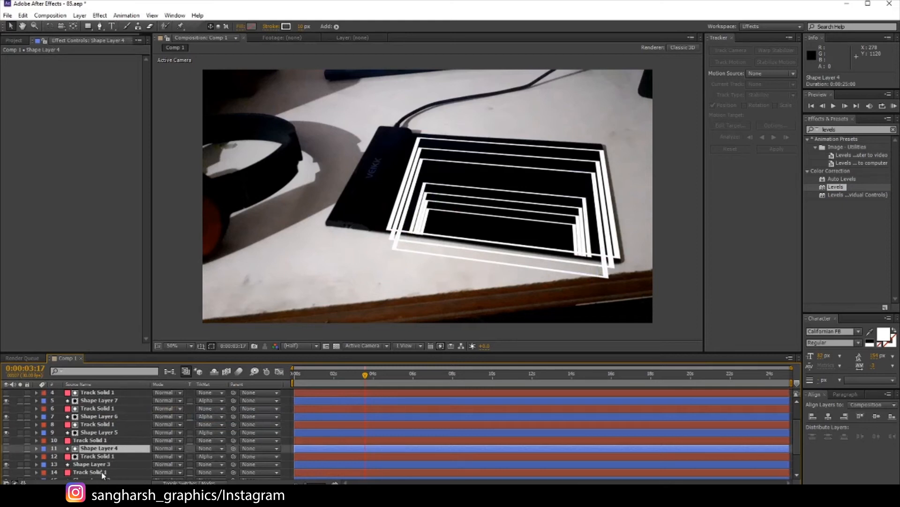
pyautogui.click(103, 464)
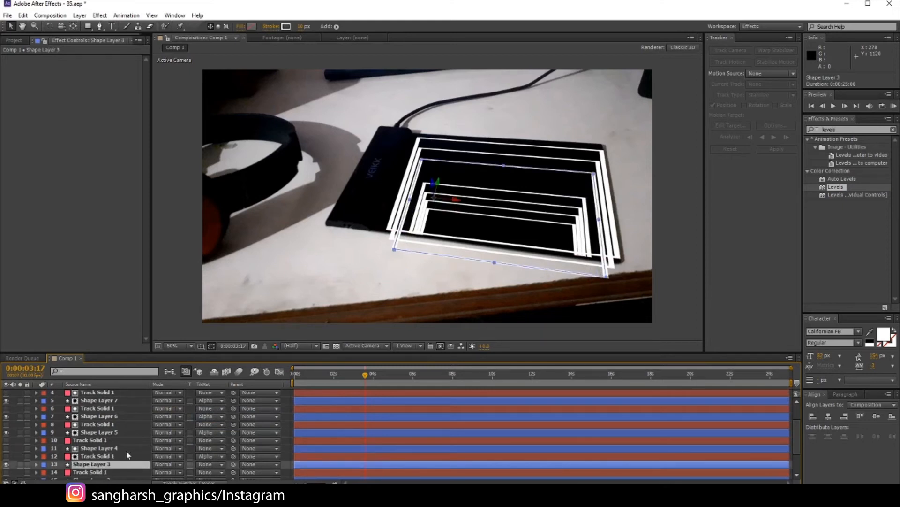
pyautogui.click(112, 456)
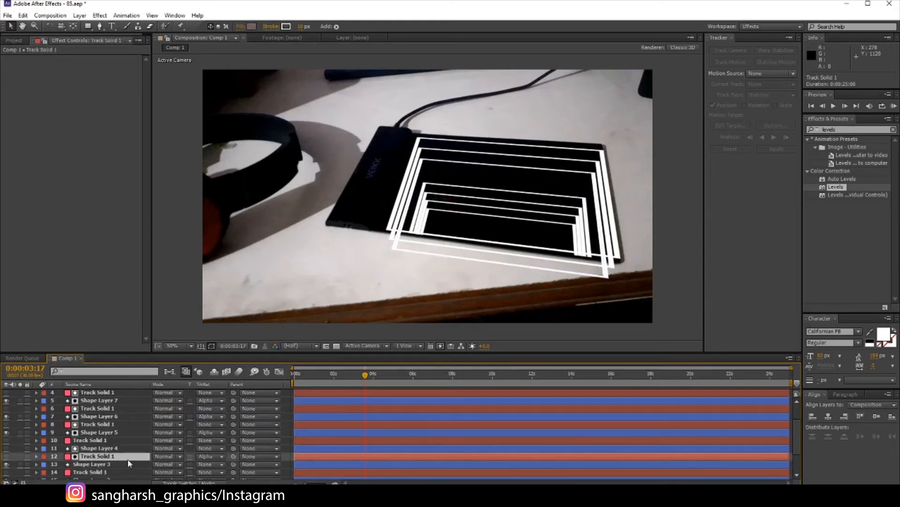
pyautogui.click(209, 456)
pyautogui.click(230, 402)
# - Set Shape Layer 4 and Shape Layer 3 to Alpha Matte using the Track Solid 1 copy directly above each
pyautogui.click(94, 448)
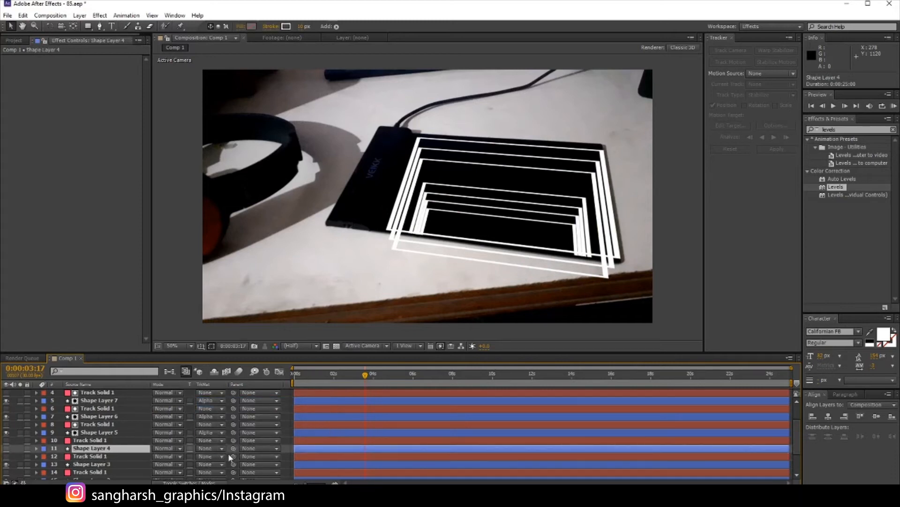
pyautogui.click(219, 449)
pyautogui.click(244, 407)
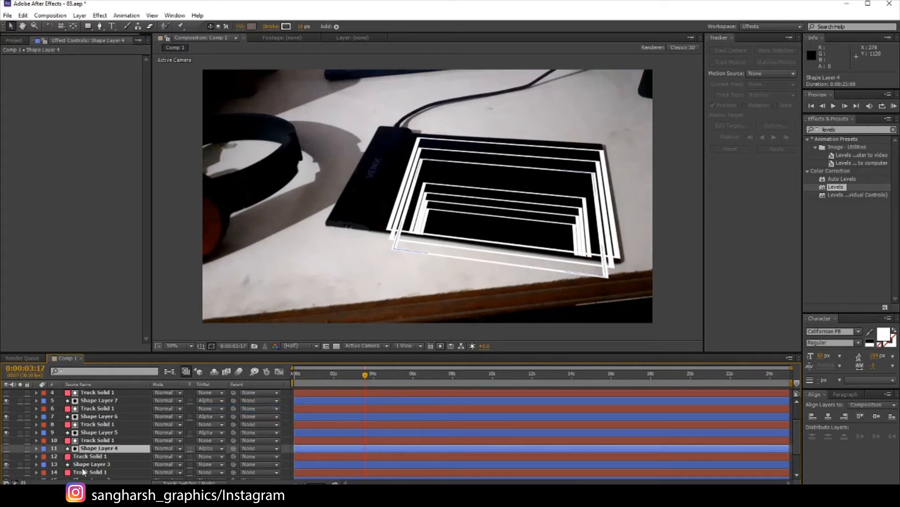
pyautogui.click(131, 466)
pyautogui.click(218, 465)
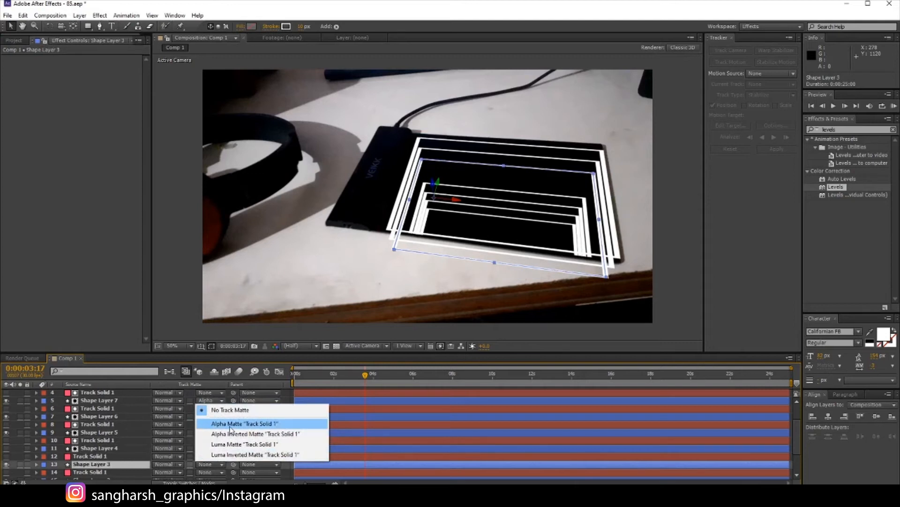
pyautogui.click(231, 424)
# - Set Shape Layer 2 and Shape Layer 1 to Alpha Matte using the Track Solid 1 copy directly above each
pyautogui.scroll(-2, 187, 443)
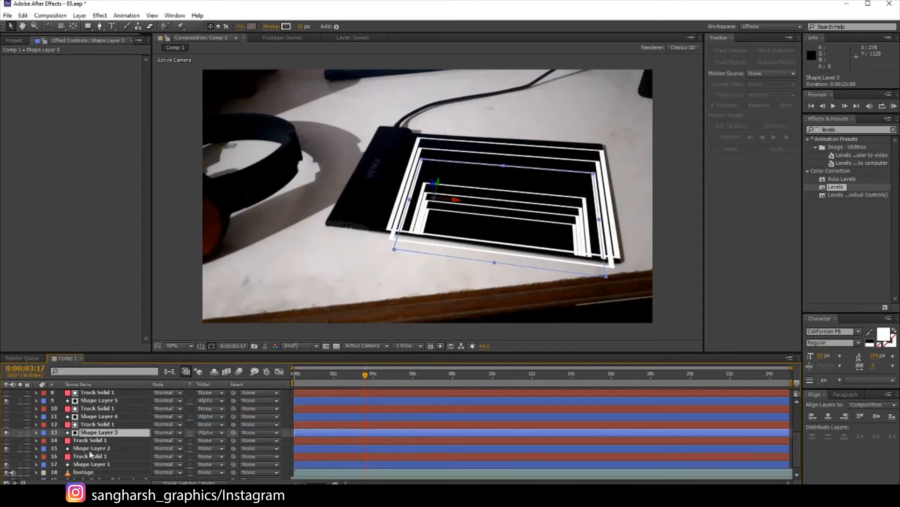
pyautogui.click(95, 448)
pyautogui.click(210, 449)
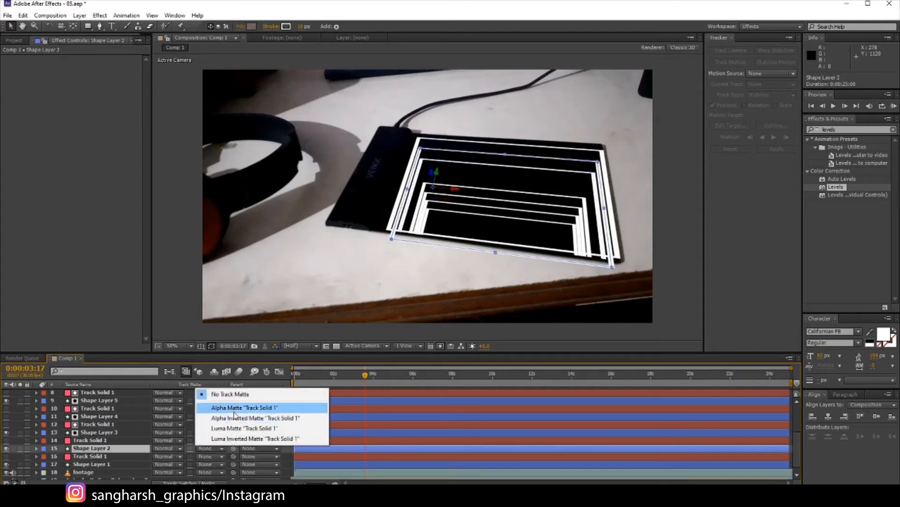
pyautogui.click(228, 407)
pyautogui.click(95, 464)
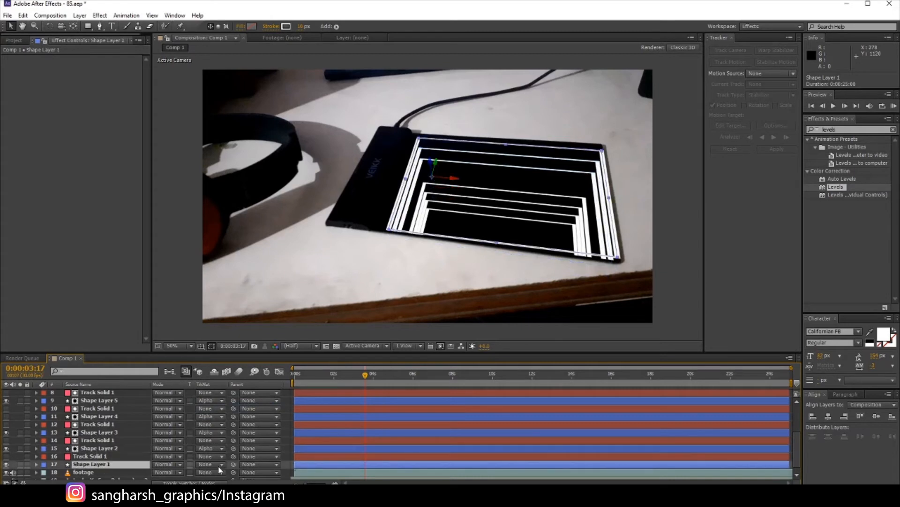
pyautogui.click(212, 465)
pyautogui.click(220, 425)
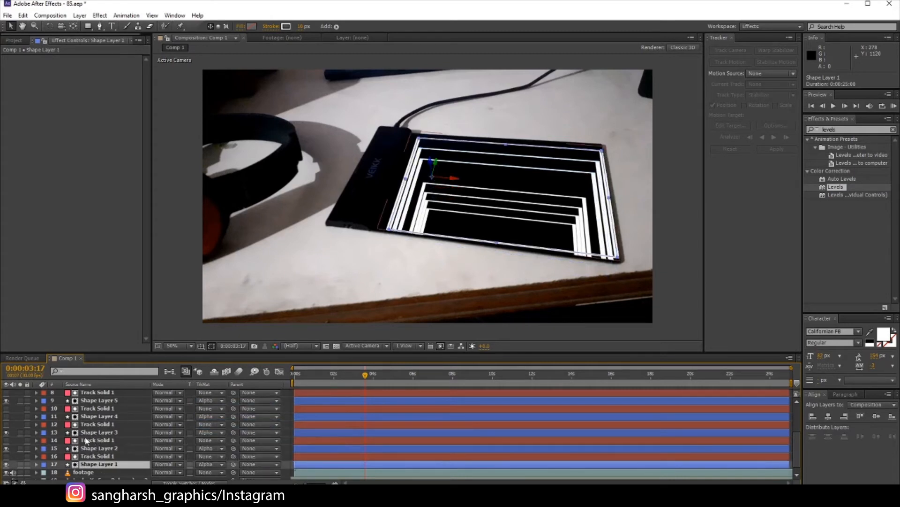
# - Turn Shape Layer 4's visibility back on and keep the Track Solid 1 copy above it hidden
pyautogui.click(111, 417)
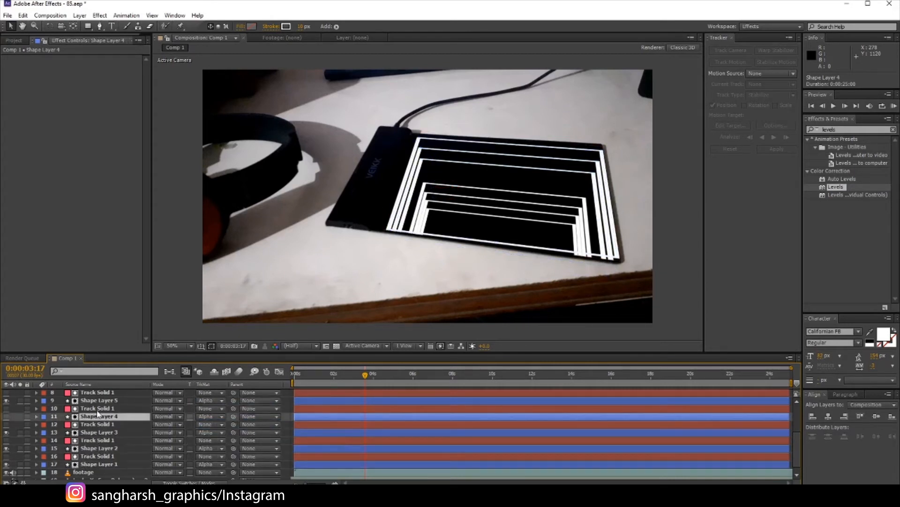
pyautogui.click(34, 410)
pyautogui.click(6, 409)
pyautogui.click(211, 409)
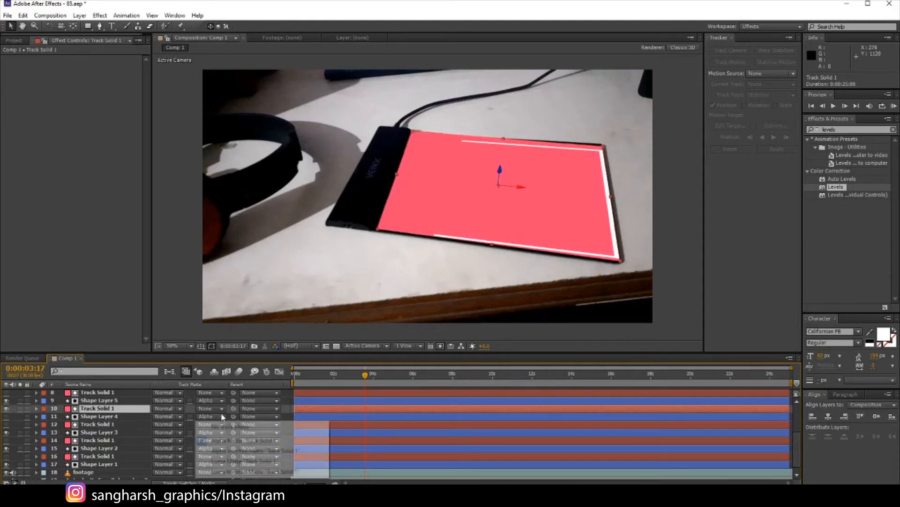
pyautogui.click(220, 419)
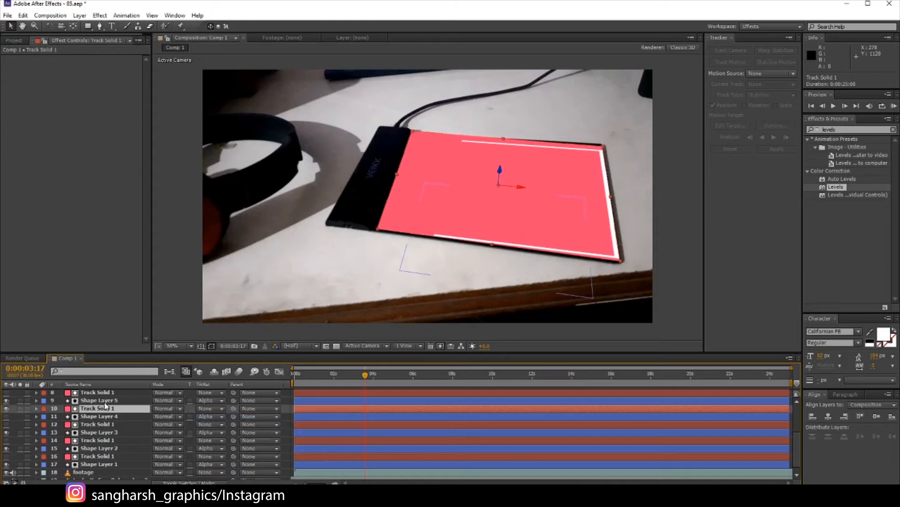
pyautogui.click(94, 416)
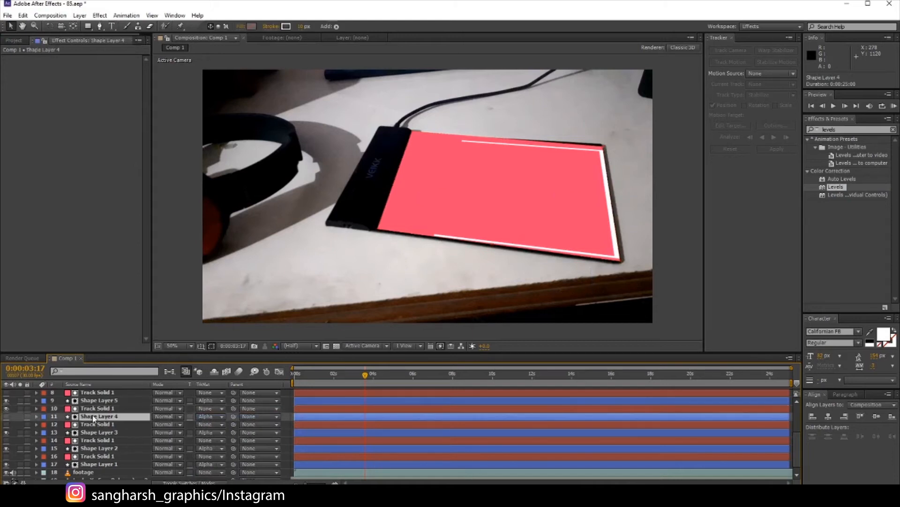
pyautogui.click(6, 416)
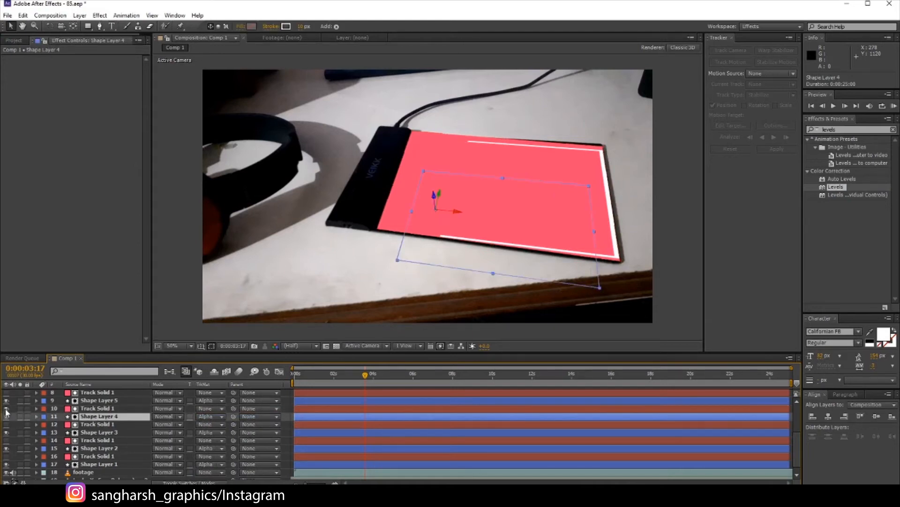
pyautogui.click(6, 408)
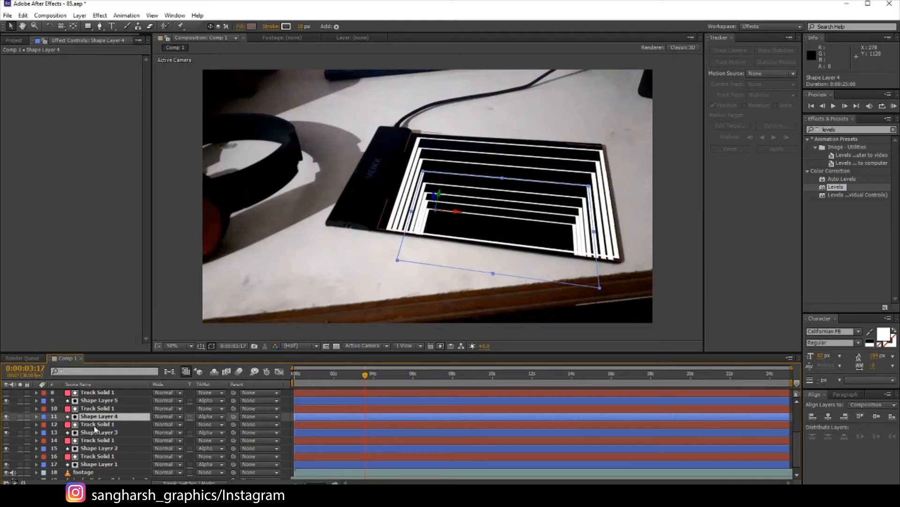
# - Scrub to 0:00:04:08 and examine the matted rectangles up close along the tablet's edges
pyautogui.scroll(3, 13, 426)
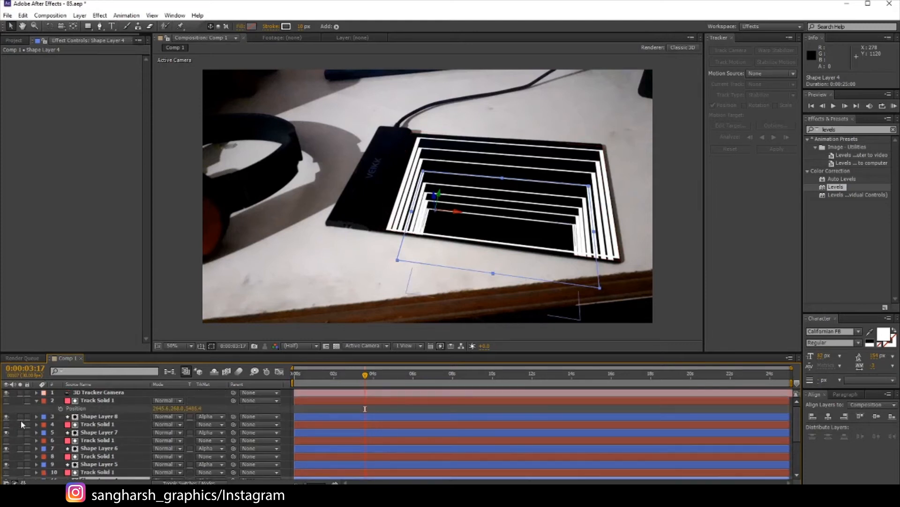
pyautogui.moveTo(315, 377); pyautogui.dragTo(379, 382)
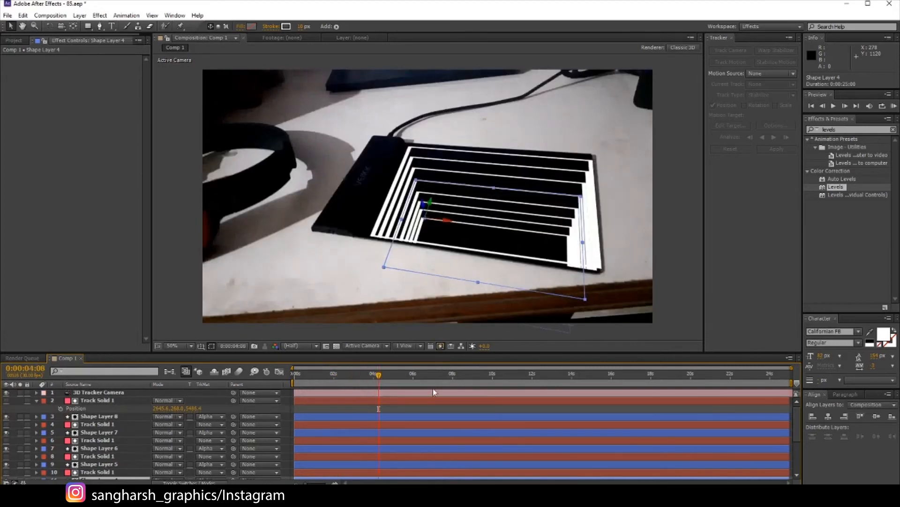
pyautogui.scroll(1, 455, 270)
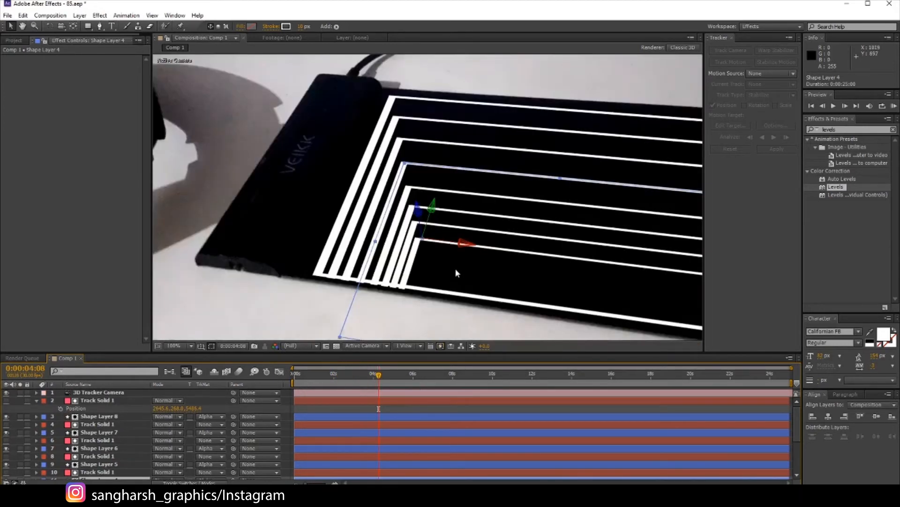
pyautogui.click(94, 401)
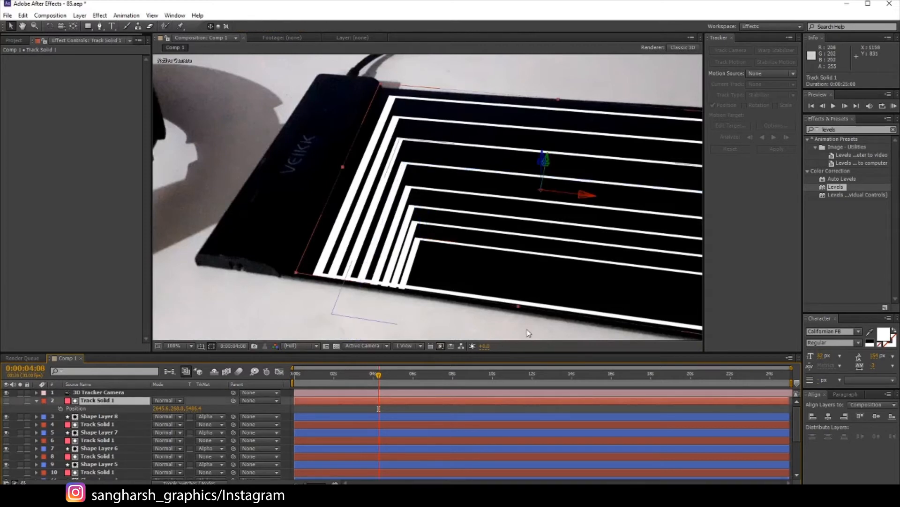
pyautogui.keyDown('shift'); pyautogui.click(95, 424); pyautogui.keyUp('shift')
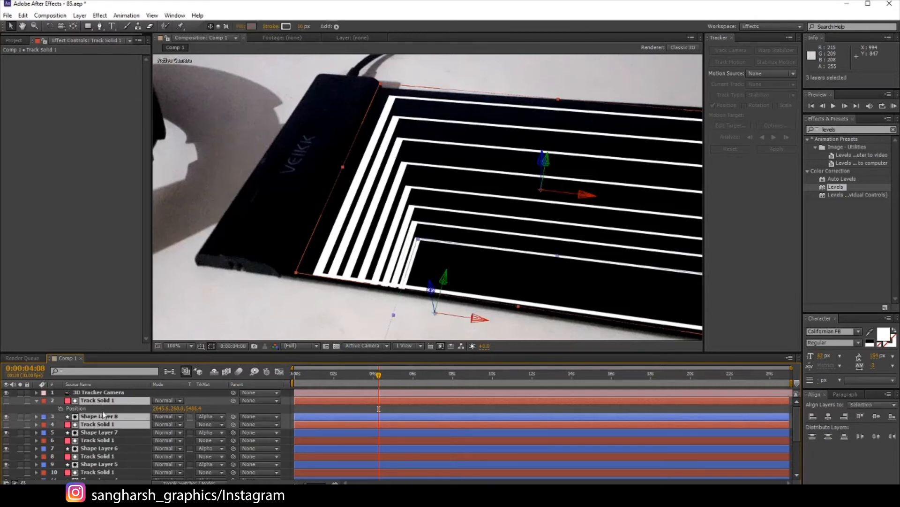
pyautogui.click(108, 432)
# - Scale all eight Track Solid 1 copies together to 336%, 223%, 280% so their edges fit the tablet's drawing area
pyautogui.click(107, 400)
pyautogui.keyDown('ctrl'); pyautogui.click(104, 425); pyautogui.keyUp('ctrl')
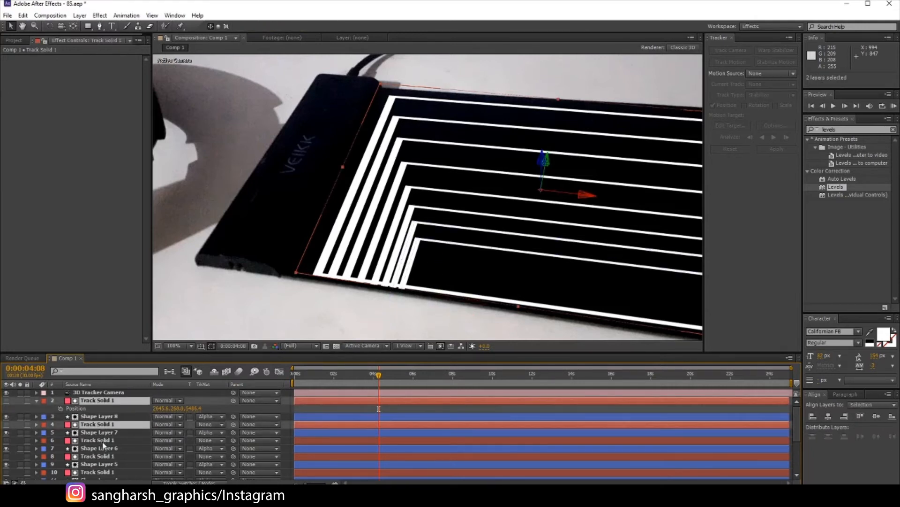
pyautogui.keyDown('ctrl'); pyautogui.click(101, 441); pyautogui.keyUp('ctrl')
pyautogui.keyDown('ctrl'); pyautogui.click(103, 457); pyautogui.keyUp('ctrl')
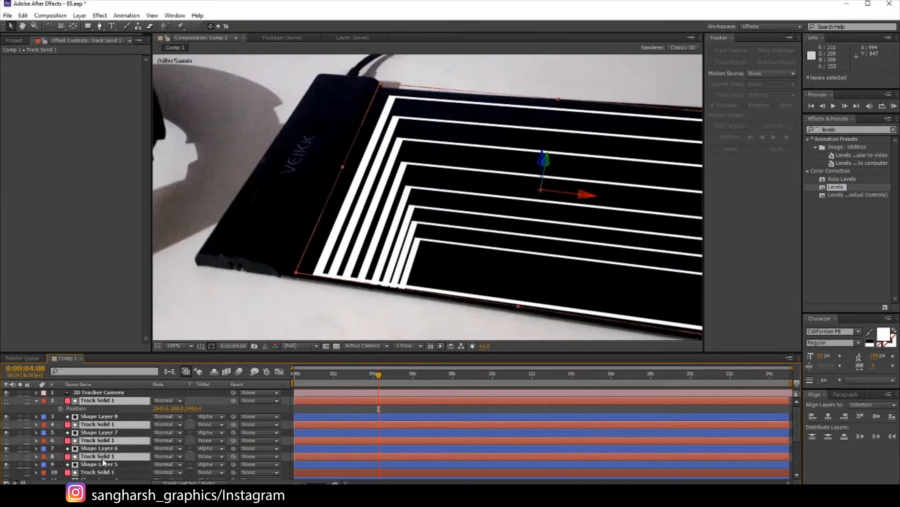
pyautogui.scroll(-1, 103, 460)
pyautogui.keyDown('ctrl'); pyautogui.click(104, 441); pyautogui.keyUp('ctrl')
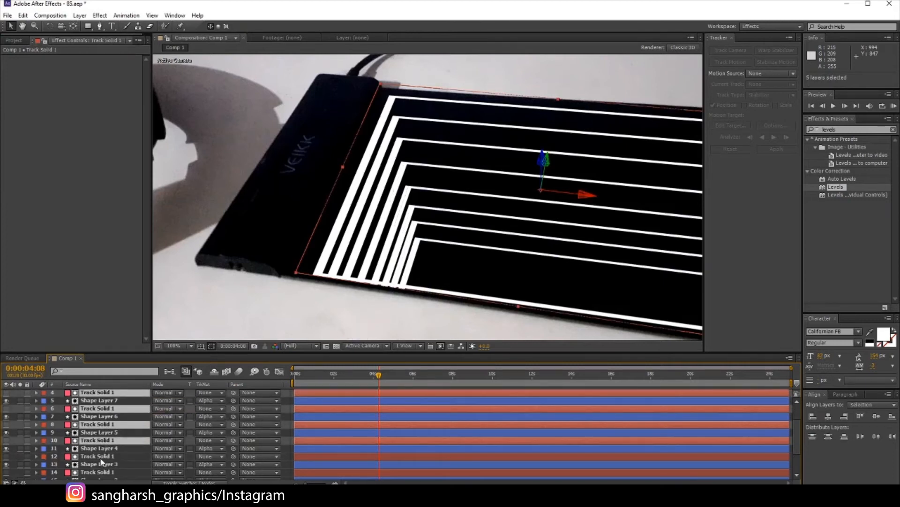
pyautogui.keyDown('ctrl'); pyautogui.click(103, 457); pyautogui.keyUp('ctrl')
pyautogui.keyDown('ctrl'); pyautogui.click(103, 472); pyautogui.keyUp('ctrl')
pyautogui.scroll(-1, 104, 464)
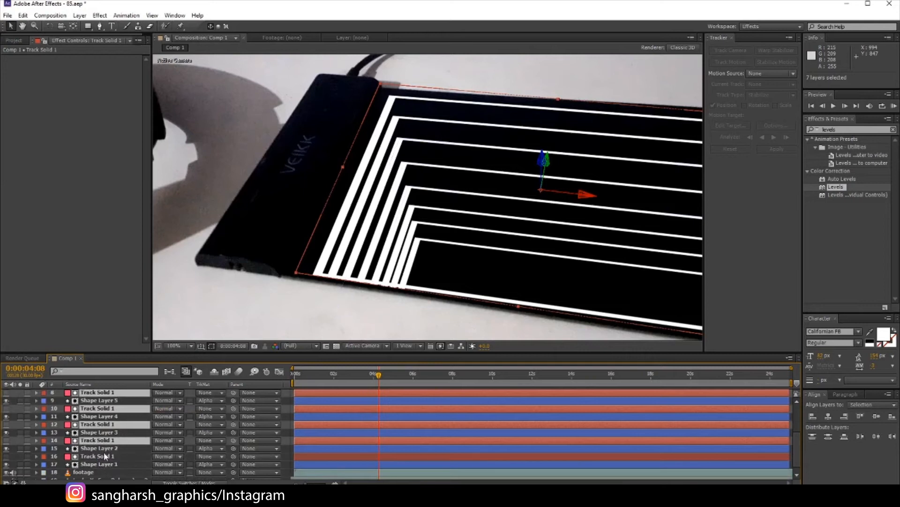
pyautogui.keyDown('ctrl'); pyautogui.click(103, 456); pyautogui.keyUp('ctrl')
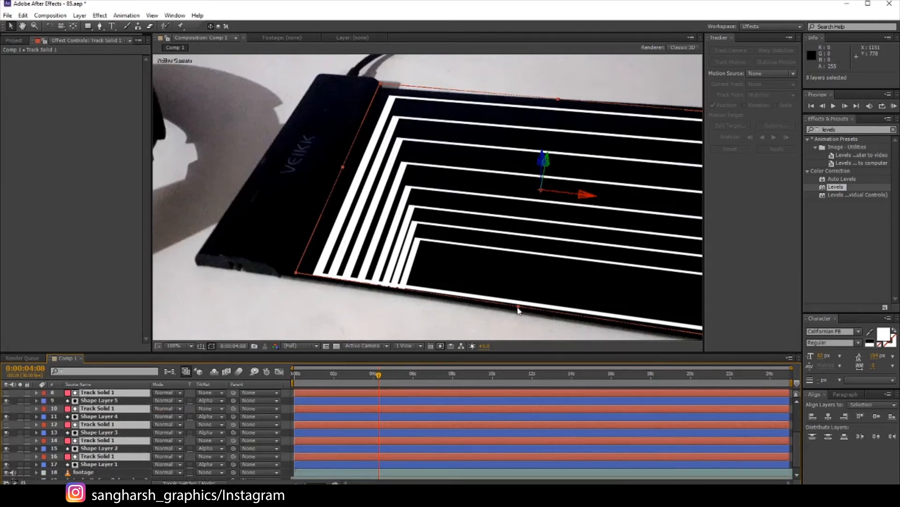
pyautogui.moveTo(518, 309); pyautogui.dragTo(518, 308)
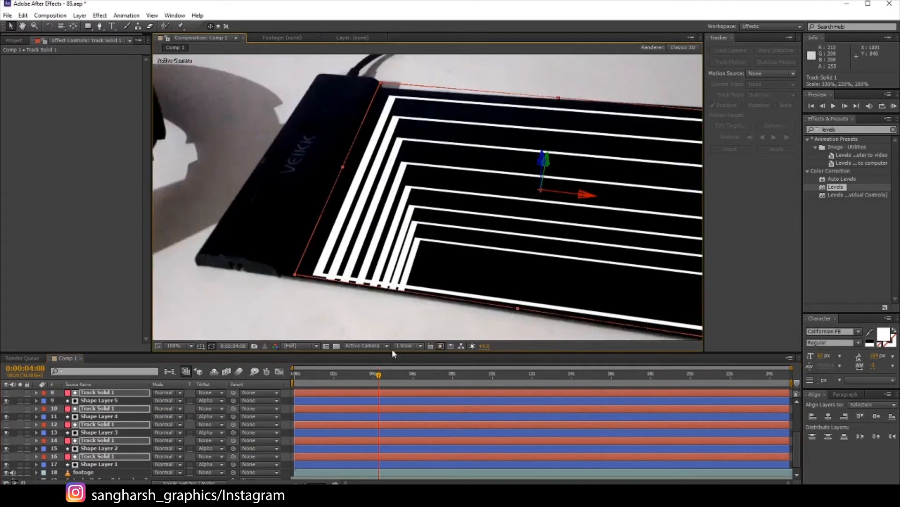
pyautogui.moveTo(518, 308); pyautogui.dragTo(518, 306)
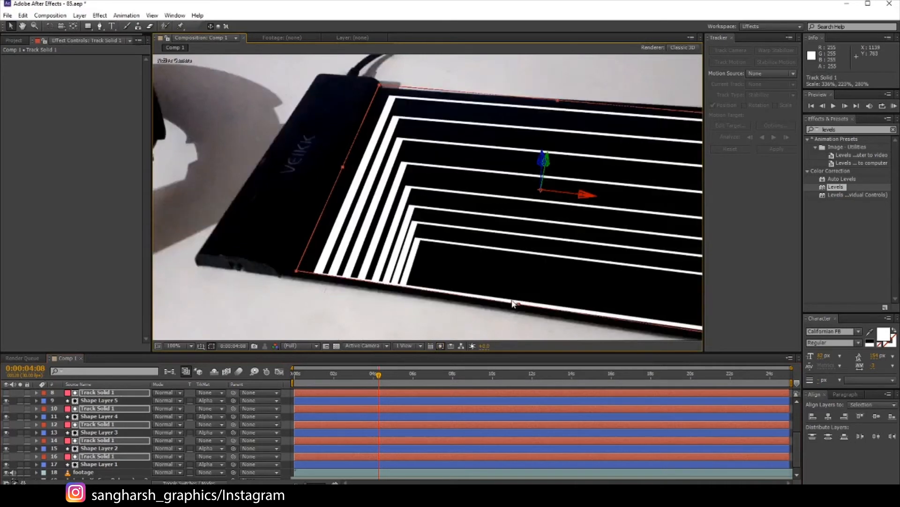
pyautogui.moveTo(515, 303); pyautogui.dragTo(516, 246)
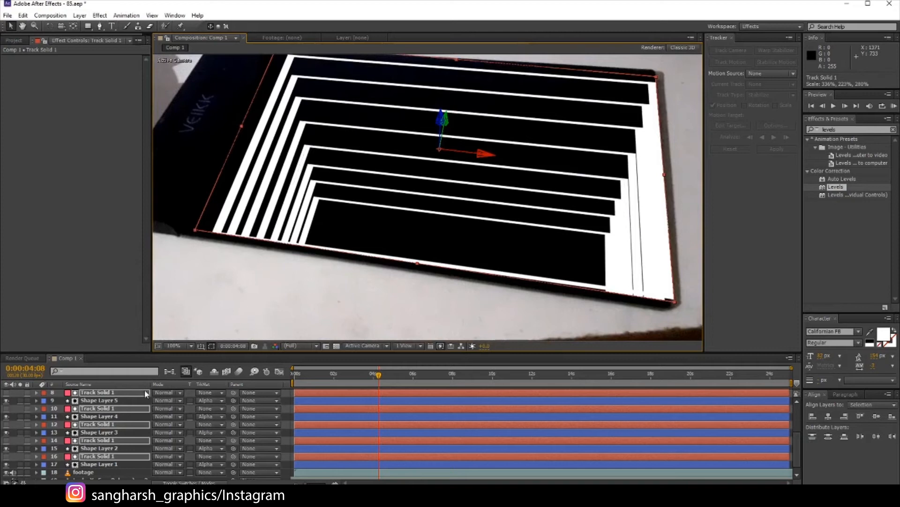
# - Set the Z Rotation of all eight Track Solid 1 copies to -1.5° and check the matte fit at several times up to 0:00:20:12
pyautogui.click(49, 26)
pyautogui.press('r')
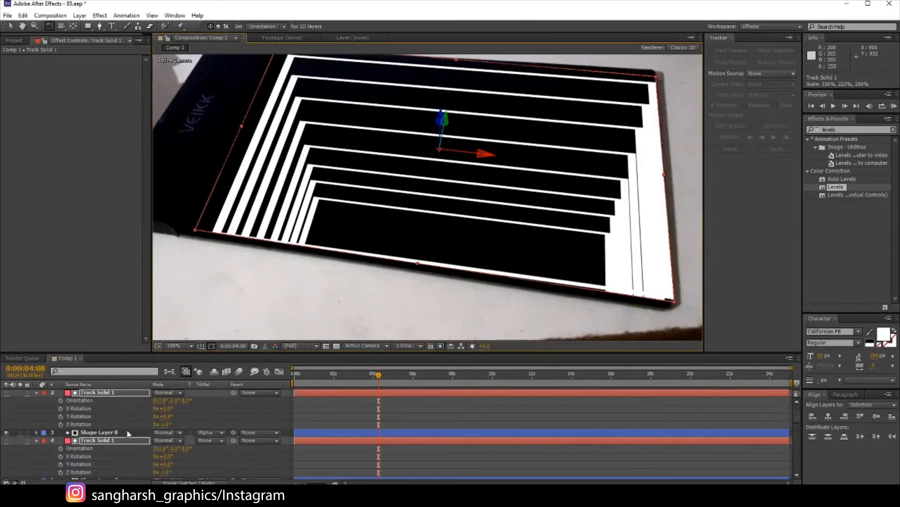
pyautogui.click(166, 424)
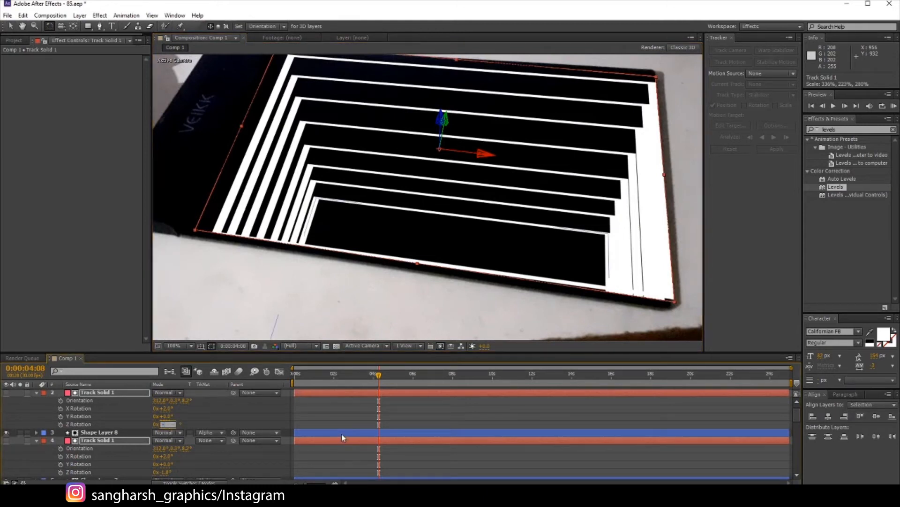
pyautogui.press('Return')
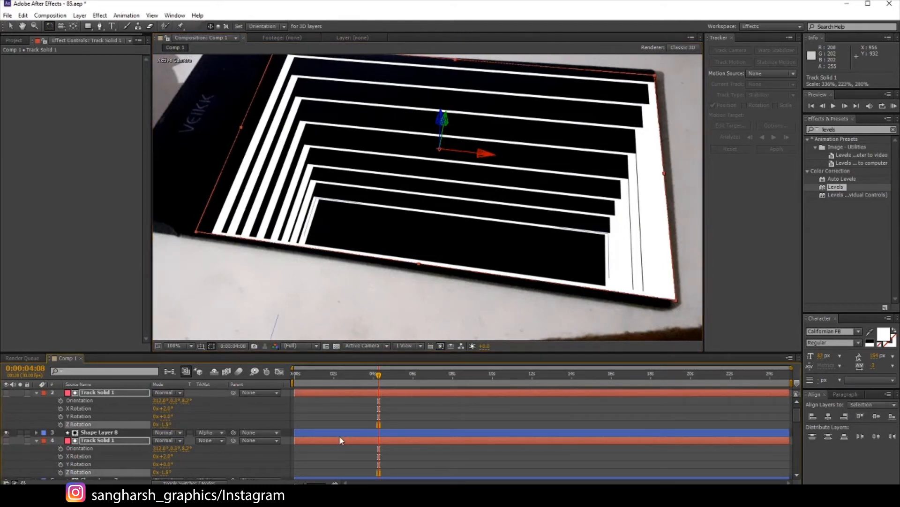
pyautogui.scroll(1, 74, 436)
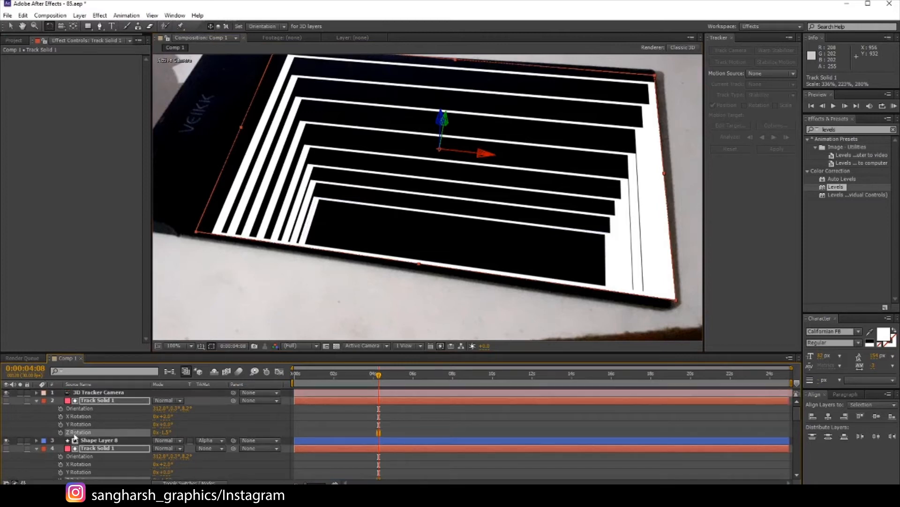
pyautogui.click(36, 401)
pyautogui.click(332, 374)
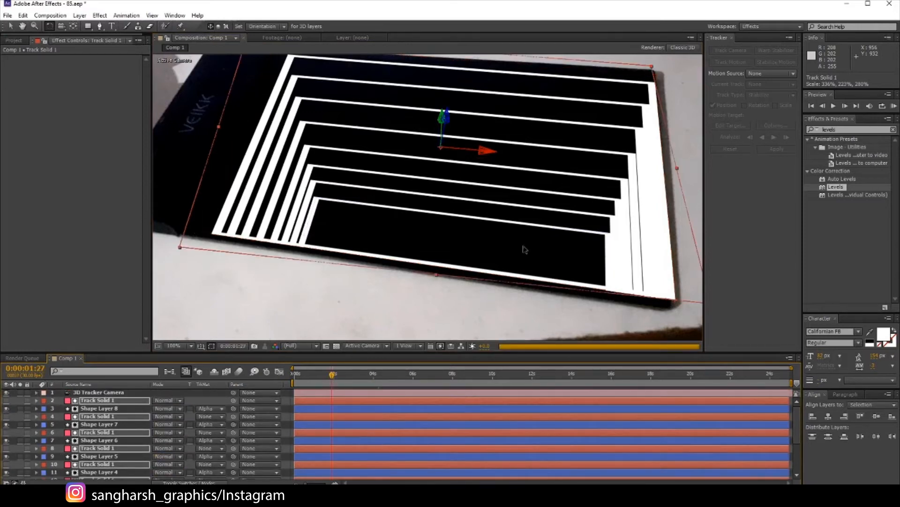
pyautogui.scroll(-2, 493, 217)
pyautogui.moveTo(347, 374); pyautogui.dragTo(503, 382)
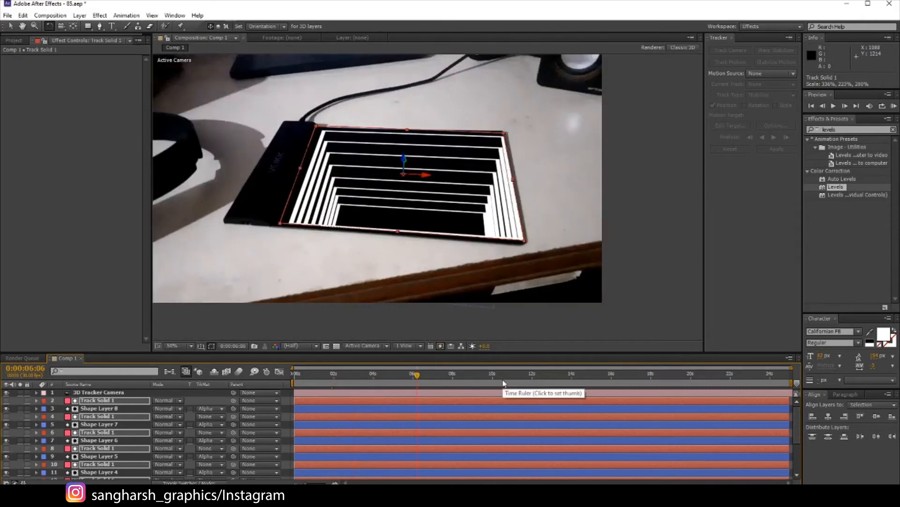
pyautogui.moveTo(623, 378); pyautogui.dragTo(698, 382)
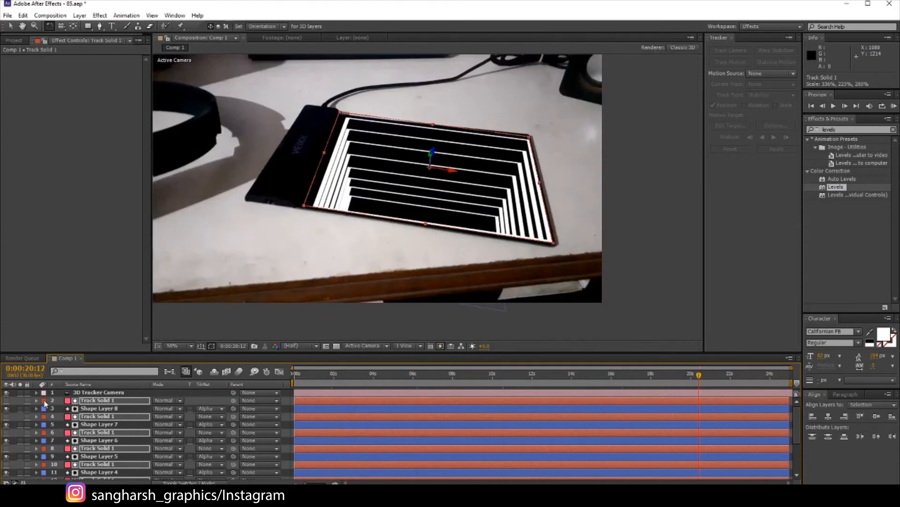
# - Mark all the shape layers and Track Solid 1 copies as shy and hide them from the timeline's layer list
pyautogui.scroll(-2, 75, 432)
pyautogui.scroll(-2, 92, 457)
pyautogui.click(91, 458)
pyautogui.scroll(4, 91, 451)
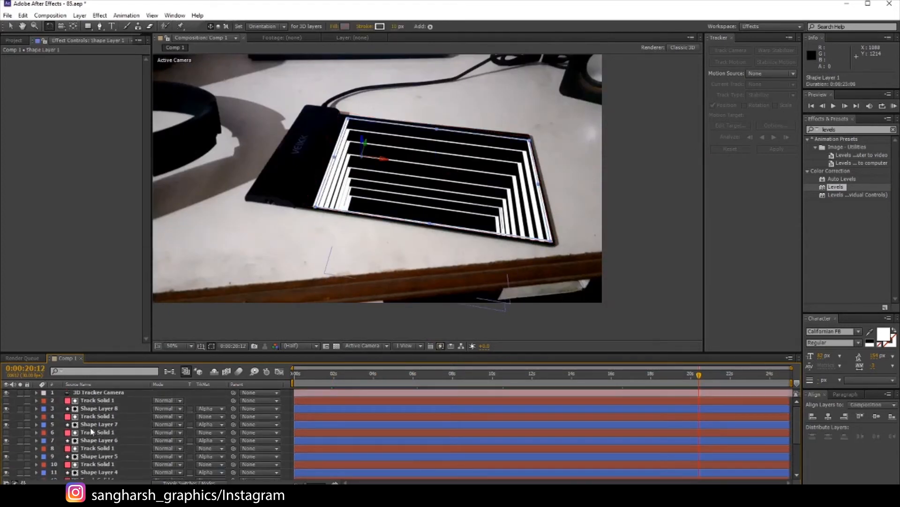
pyautogui.keyDown('shift'); pyautogui.click(101, 401); pyautogui.keyUp('shift')
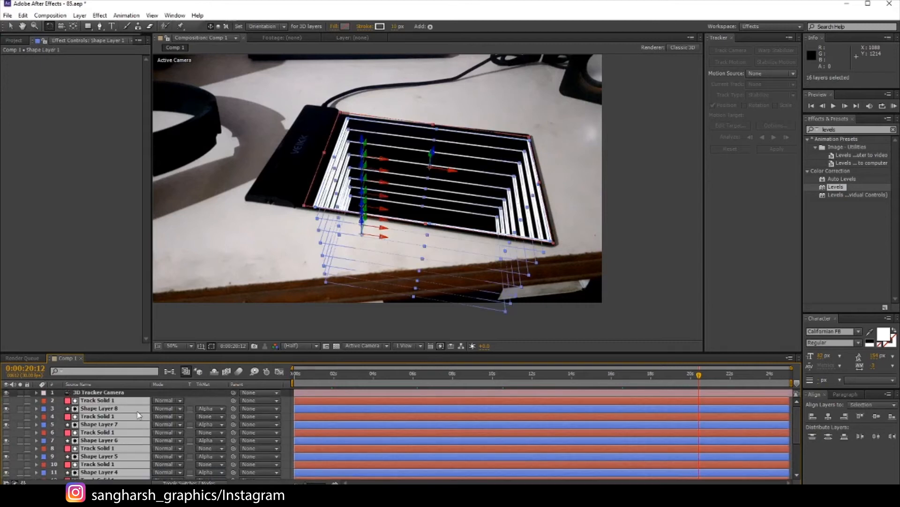
pyautogui.click(214, 372)
pyautogui.click(203, 482)
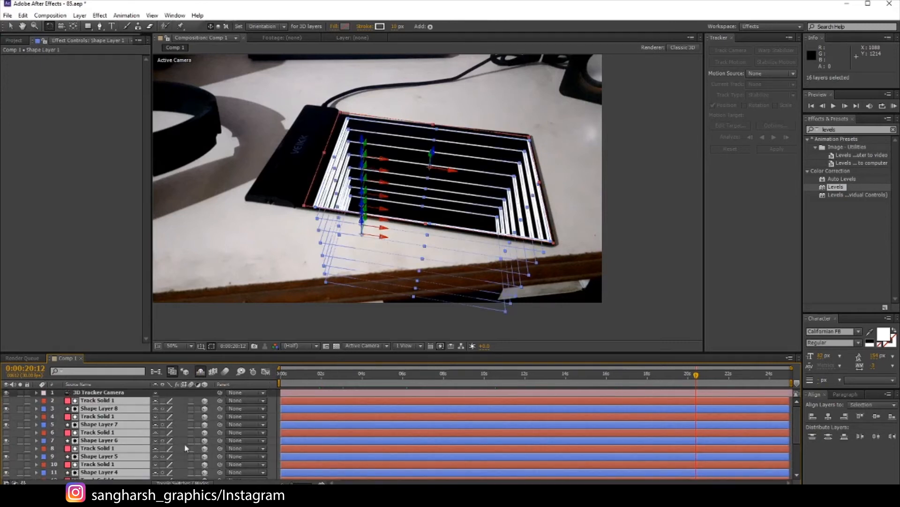
pyautogui.click(157, 403)
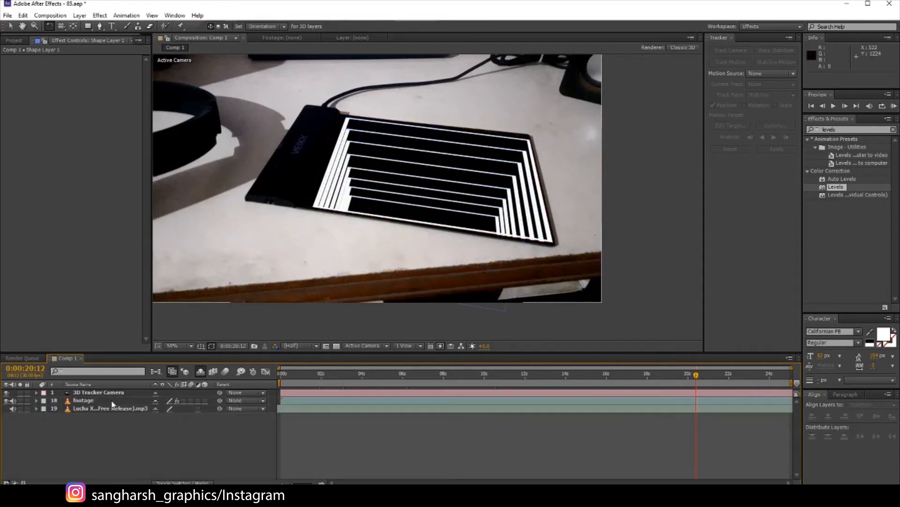
# - Create an adjustment layer and place it between the 3D Tracker Camera and footage layers
pyautogui.click(386, 374)
pyautogui.click(465, 374)
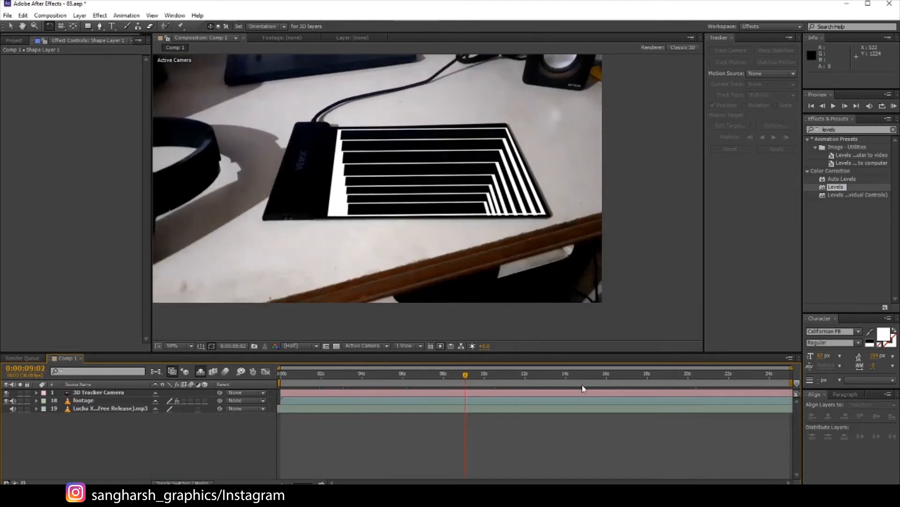
pyautogui.click(582, 374)
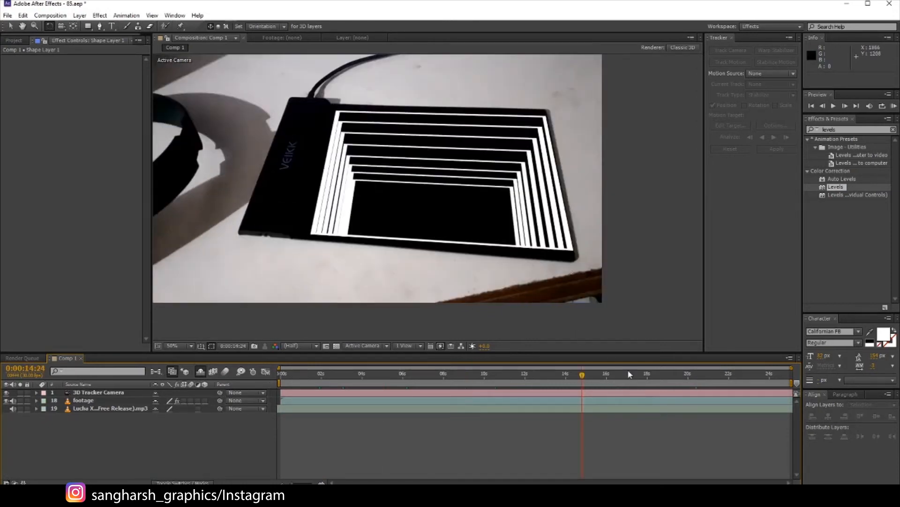
pyautogui.rightClick(97, 418)
pyautogui.moveTo(139, 328)
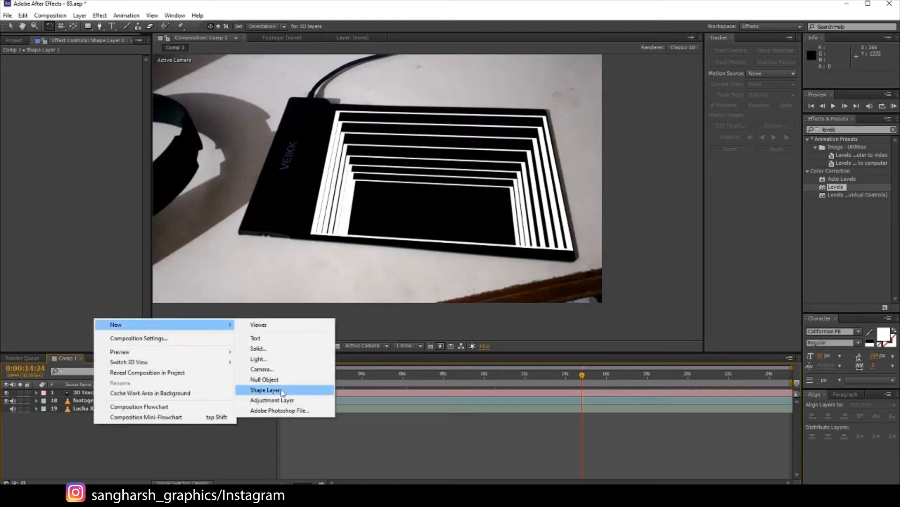
pyautogui.click(272, 399)
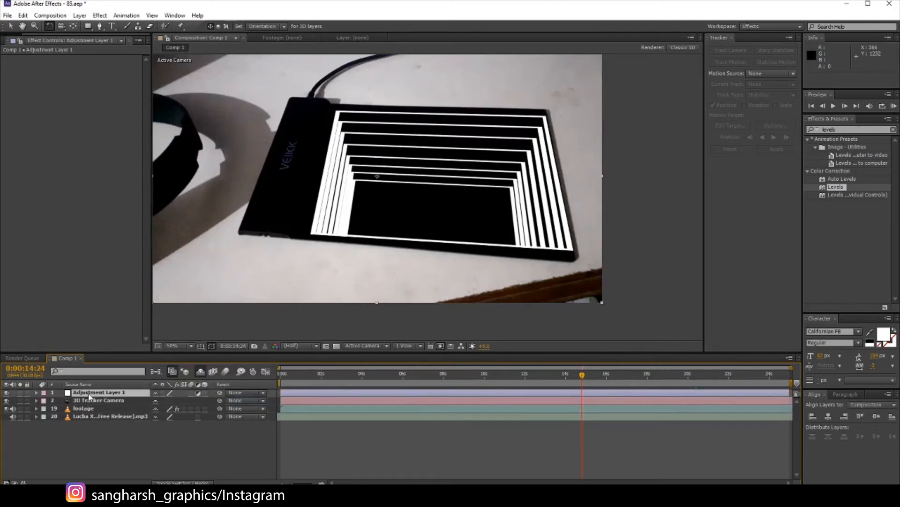
pyautogui.moveTo(89, 396); pyautogui.dragTo(88, 403)
# - Hide the footage layer temporarily to inspect the white rectangles alone up to 0:00:08:02, then show the footage again
pyautogui.click(6, 409)
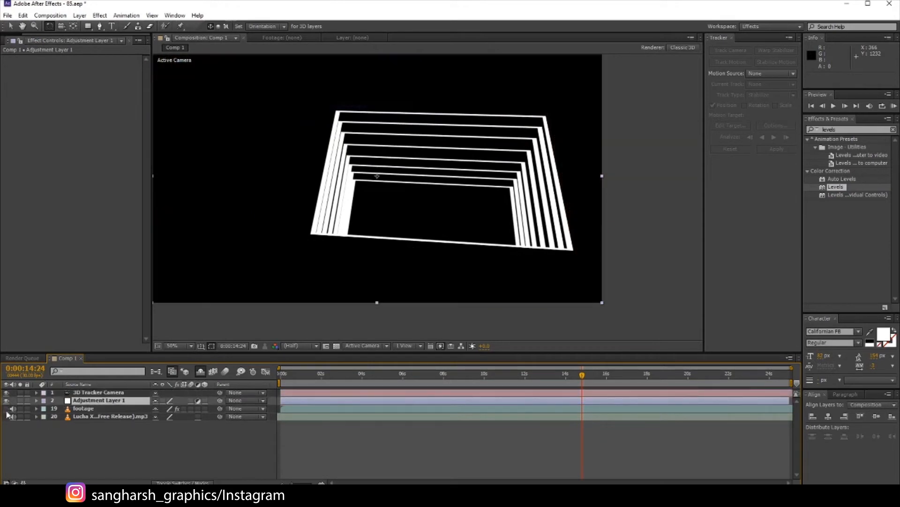
pyautogui.click(365, 377)
pyautogui.click(445, 376)
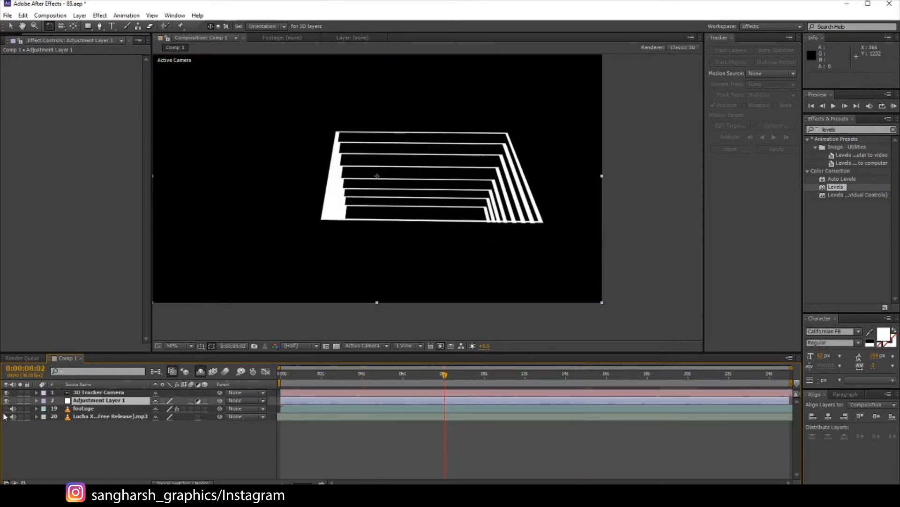
pyautogui.click(6, 408)
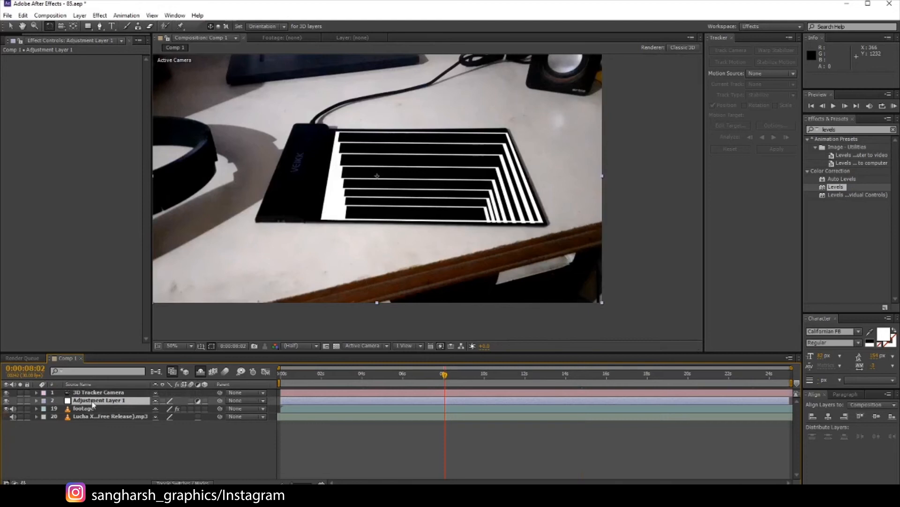
# - Search the effects for "glow" and apply the Stylize Glow effect to the adjustment layer
pyautogui.rightClick(102, 401)
pyautogui.moveTo(864, 130); pyautogui.dragTo(729, 148)
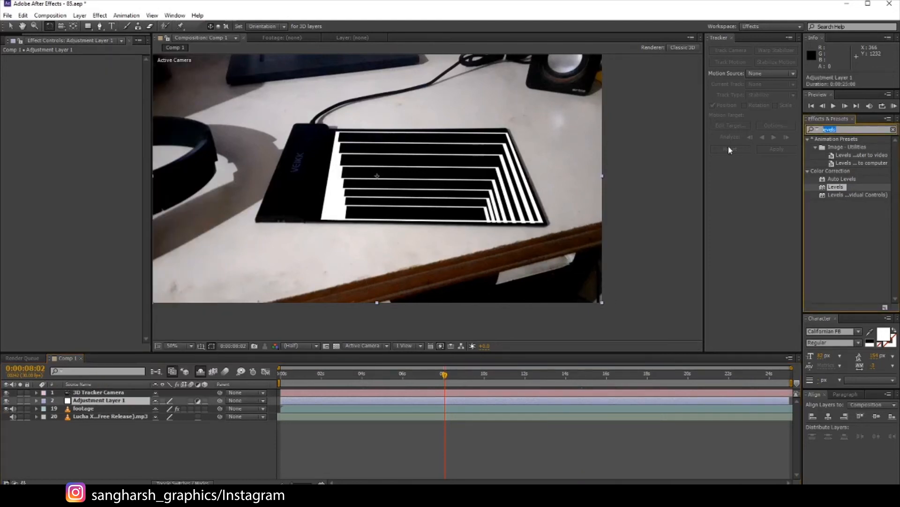
pyautogui.write('glow')
pyautogui.scroll(-5, 852, 221)
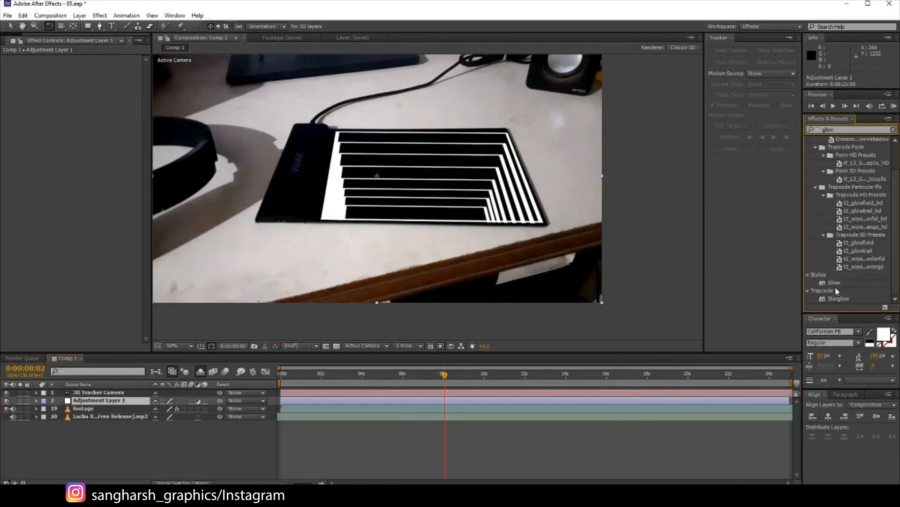
pyautogui.moveTo(835, 283); pyautogui.dragTo(103, 401)
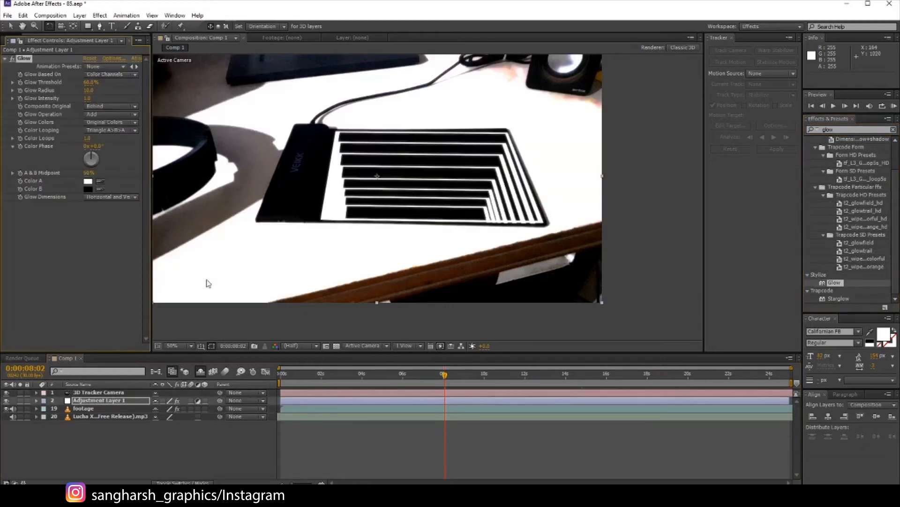
# - Delete the adjustment layer carrying the Glow effect
pyautogui.click(100, 408)
pyautogui.keyDown('shift'); pyautogui.click(101, 417); pyautogui.keyUp('shift')
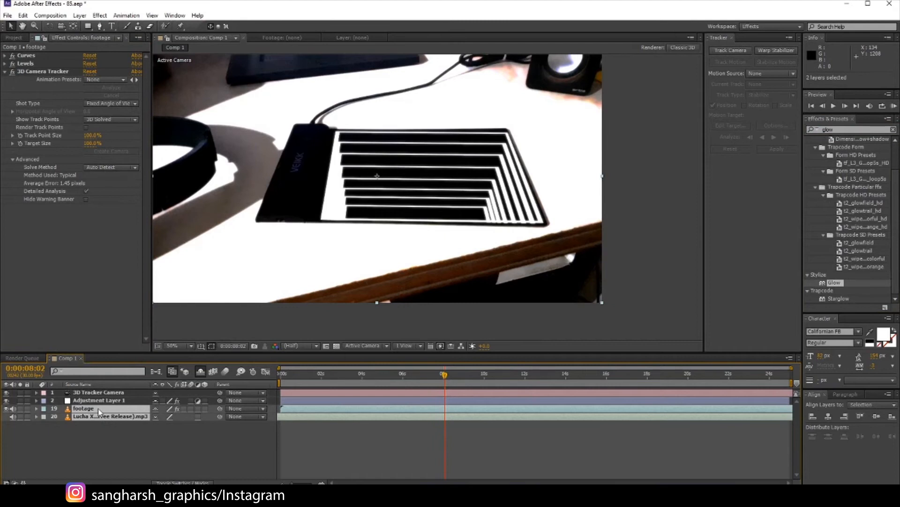
pyautogui.click(103, 400)
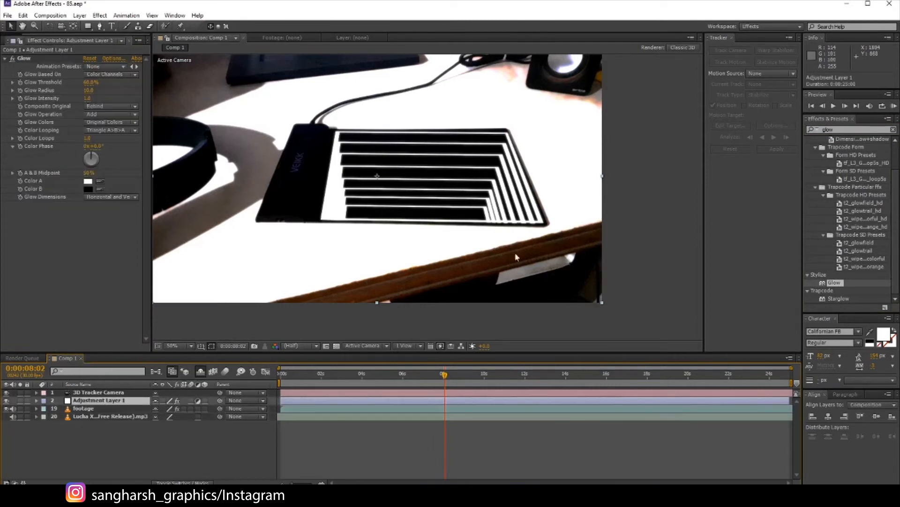
pyautogui.press('Delete')
pyautogui.click(115, 400)
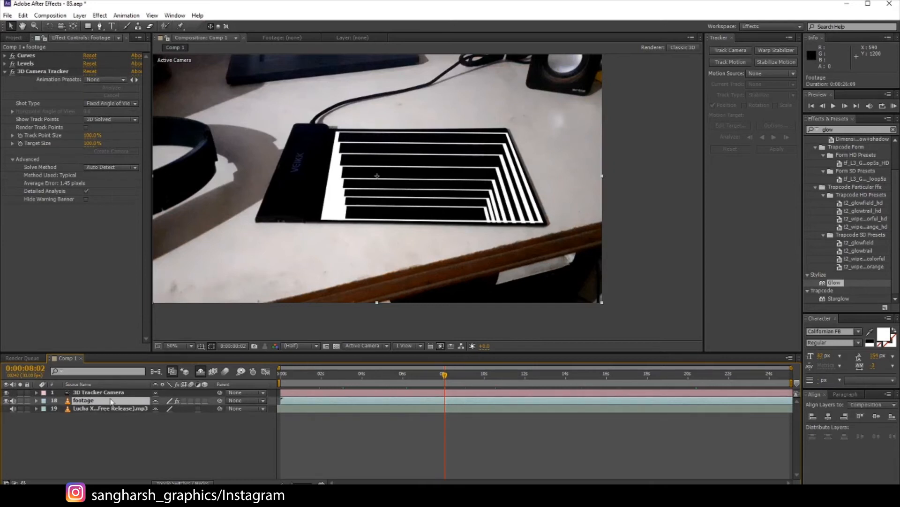
# - Show the shy layers in the timeline again and bring up the list of project items
pyautogui.click(201, 371)
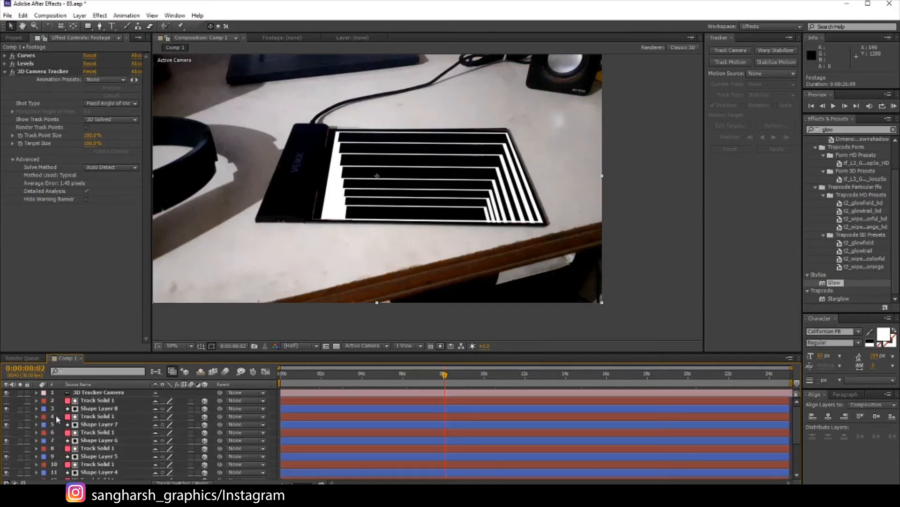
pyautogui.click(107, 394)
pyautogui.scroll(-3, 107, 402)
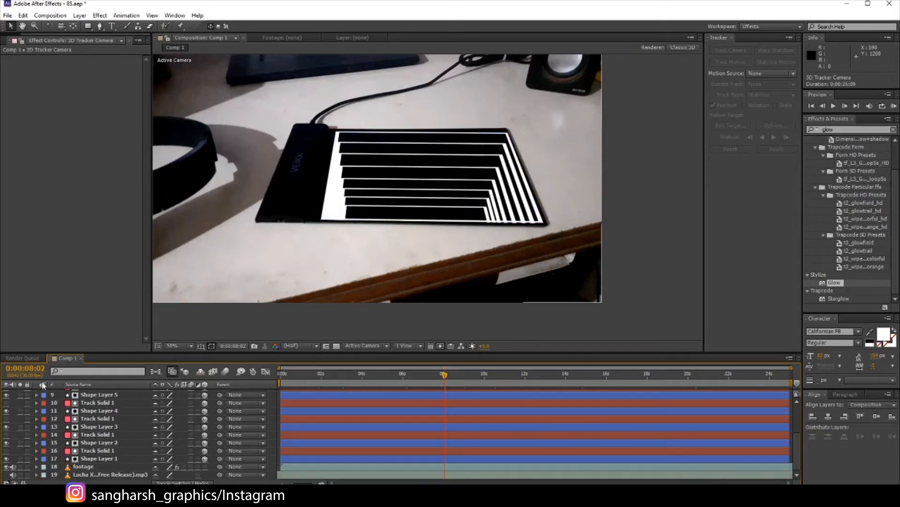
pyautogui.click(12, 41)
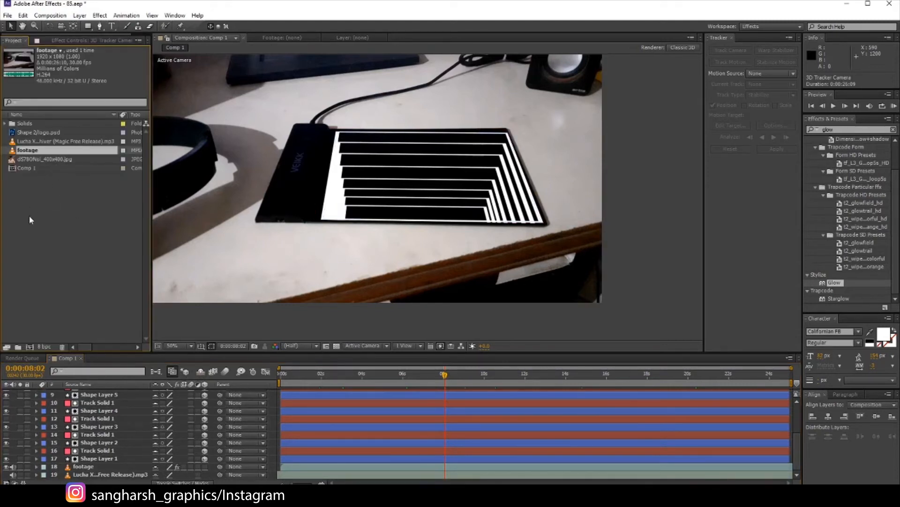
# - Create a new composition with the default settings and place Comp 1 in it as a layer
pyautogui.click(34, 346)
pyautogui.click(278, 275)
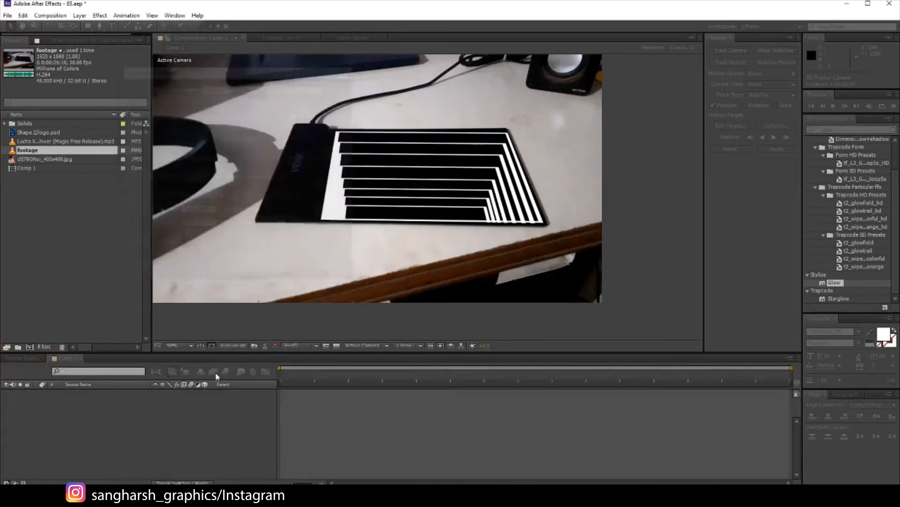
pyautogui.moveTo(18, 173); pyautogui.dragTo(80, 413)
# - Move the footage and music layers out of Comp 1 into Comp 2, place them beneath the Comp 1 layer and save the project
pyautogui.doubleClick(83, 392)
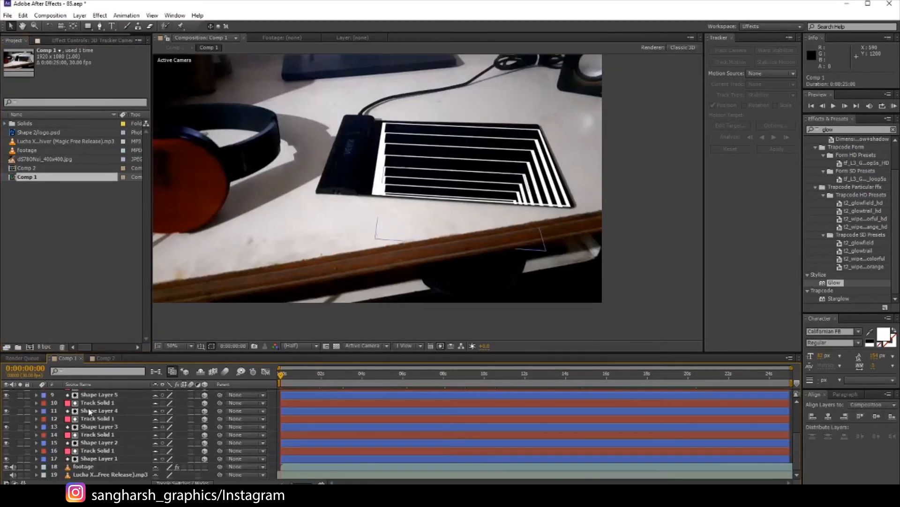
pyautogui.click(90, 467)
pyautogui.keyDown('shift'); pyautogui.click(91, 475); pyautogui.keyUp('shift')
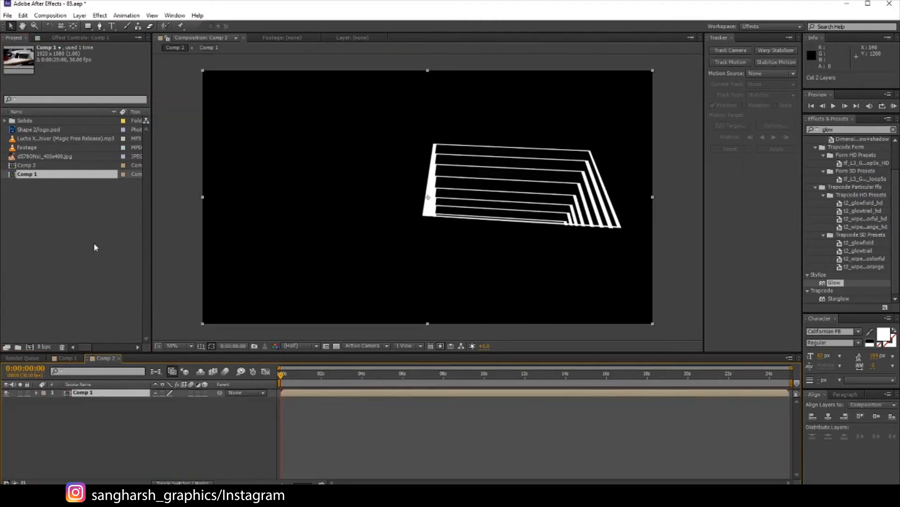
pyautogui.click(84, 415)
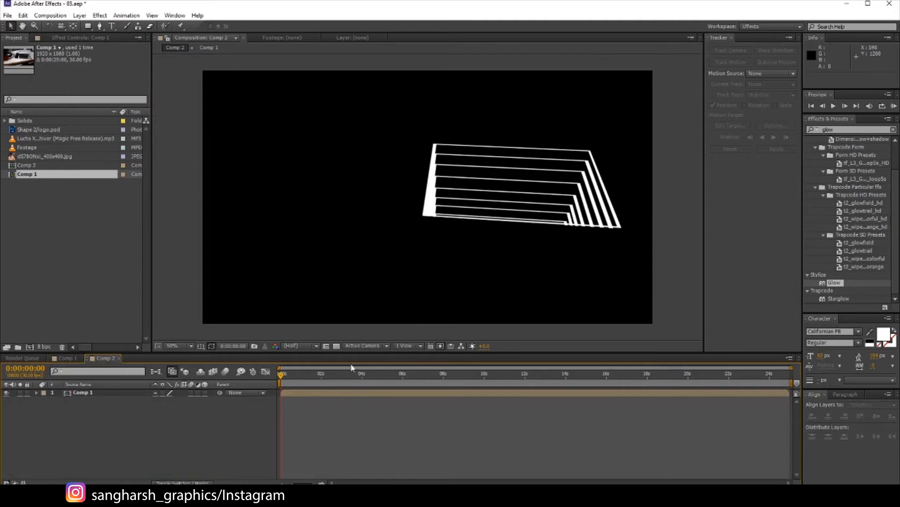
pyautogui.hotkey('ctrl', 'v')
pyautogui.hotkey('ctrl', 's')
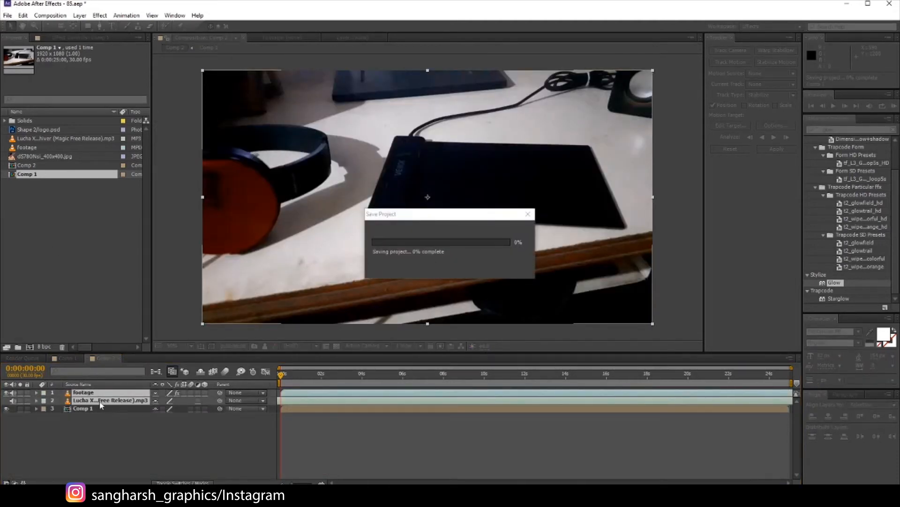
pyautogui.moveTo(111, 394); pyautogui.dragTo(101, 435)
pyautogui.moveTo(284, 380); pyautogui.dragTo(339, 380)
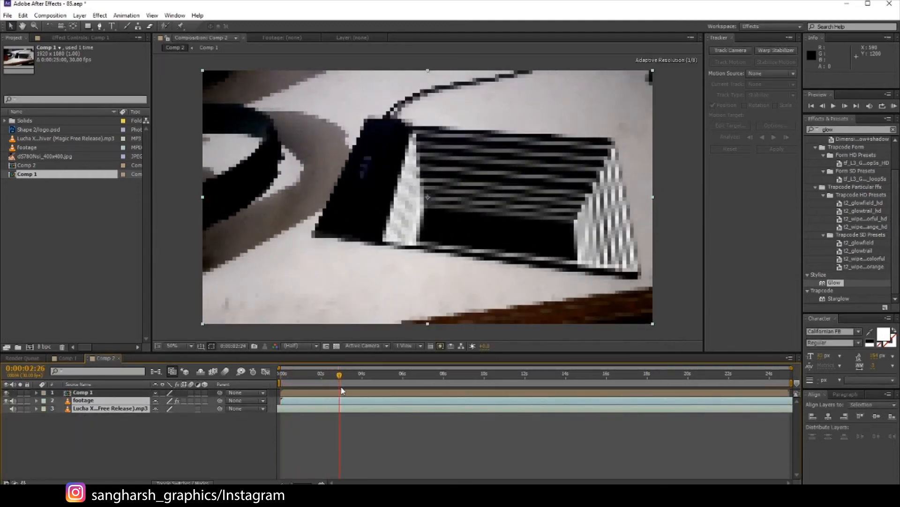
# - Apply the Stylize Glow effect to the Comp 1 layer in Comp 2 with a Glow Radius of about 36
pyautogui.click(123, 423)
pyautogui.click(92, 394)
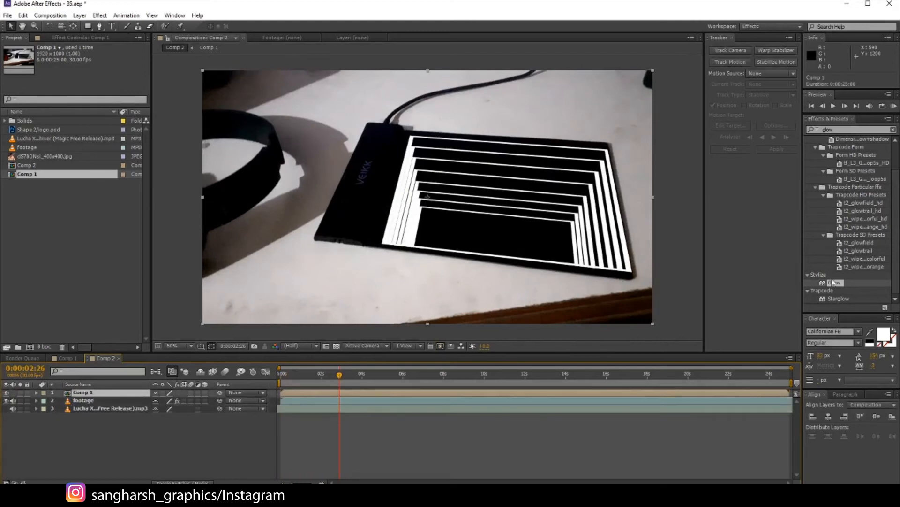
pyautogui.moveTo(834, 281); pyautogui.dragTo(101, 393)
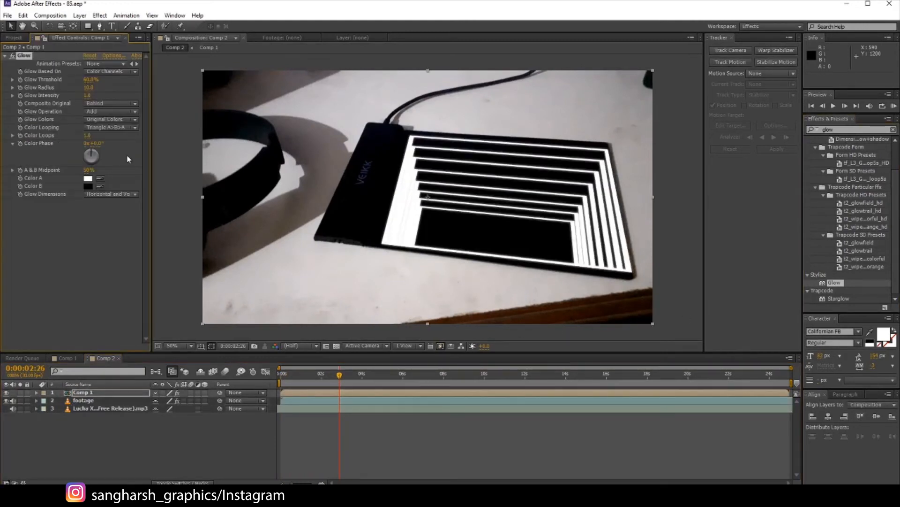
pyautogui.moveTo(88, 87); pyautogui.dragTo(100, 87)
# - Search the effects for "vibrance" and apply VC Color Vibrance to the Comp 1 layer, ahead of Glow
pyautogui.doubleClick(849, 129)
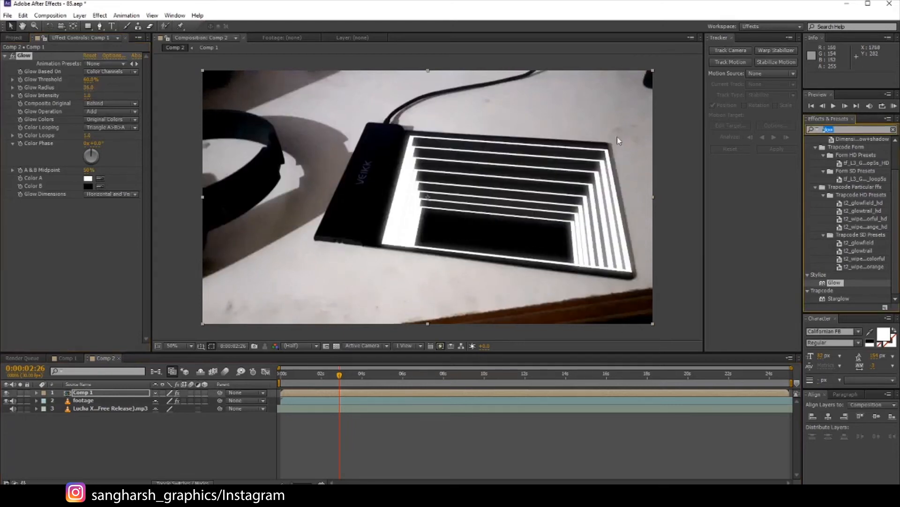
pyautogui.write('vibrai')
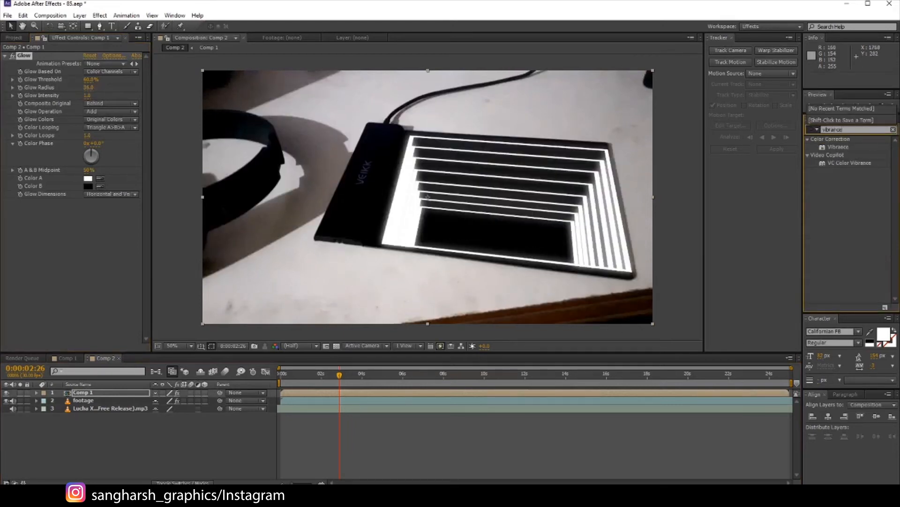
pyautogui.write('ce')
pyautogui.moveTo(844, 163); pyautogui.dragTo(26, 56)
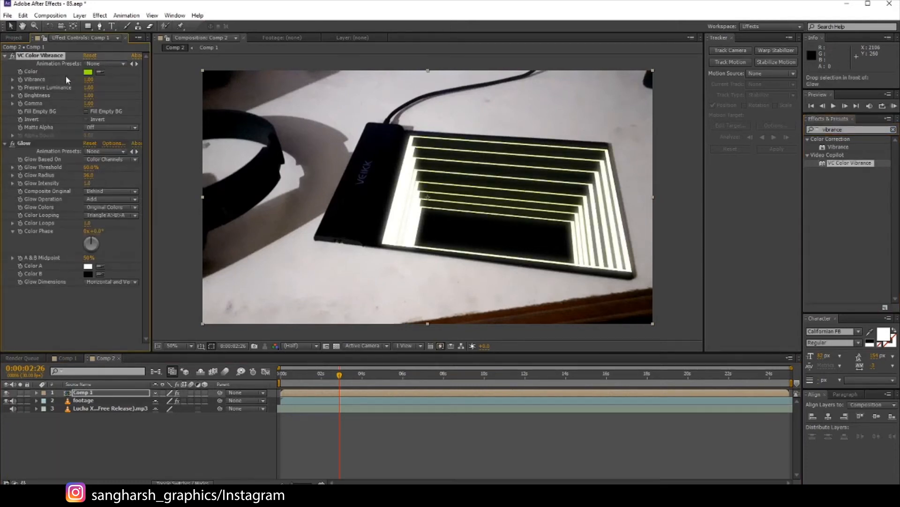
# - Set the VC Color Vibrance color to orange FF8400
pyautogui.click(88, 72)
pyautogui.moveTo(683, 155); pyautogui.dragTo(683, 185)
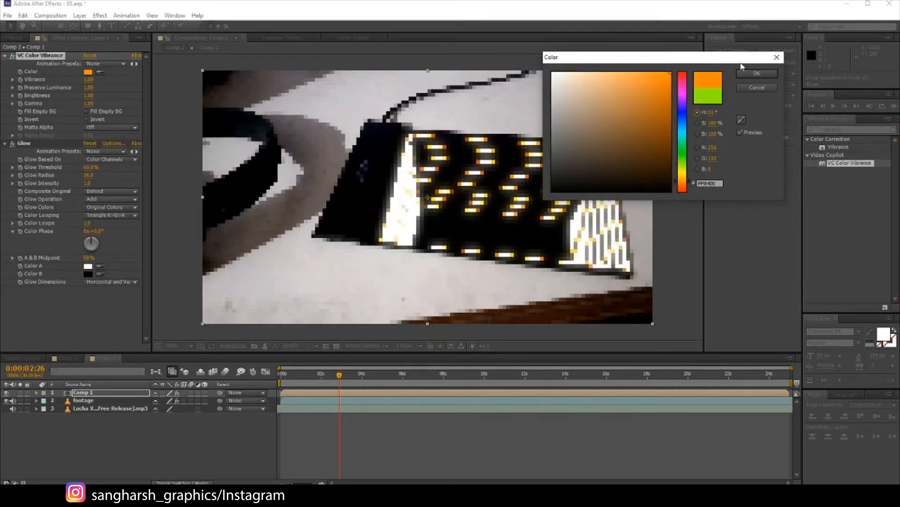
pyautogui.click(753, 74)
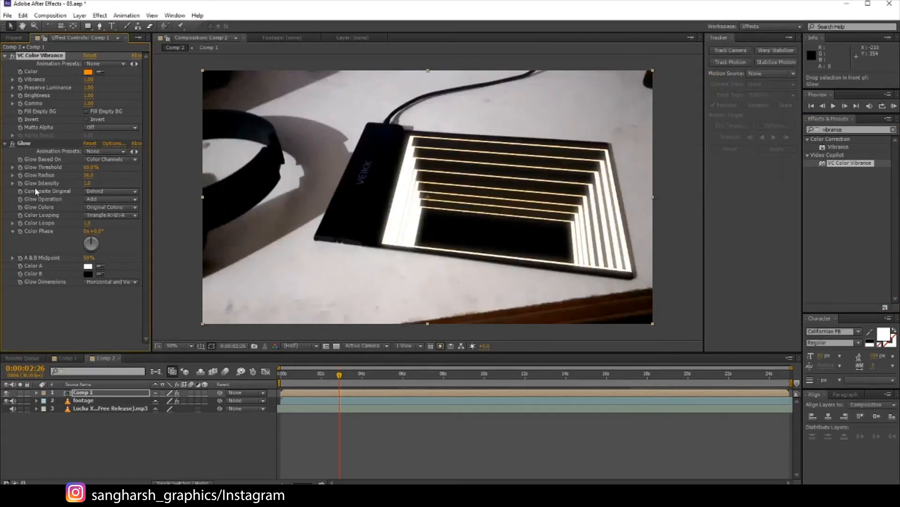
# - Set the Glow Radius to 8 and Glow Threshold to 100%, and raise the color Vibrance to about 3
pyautogui.moveTo(89, 175); pyautogui.dragTo(74, 177)
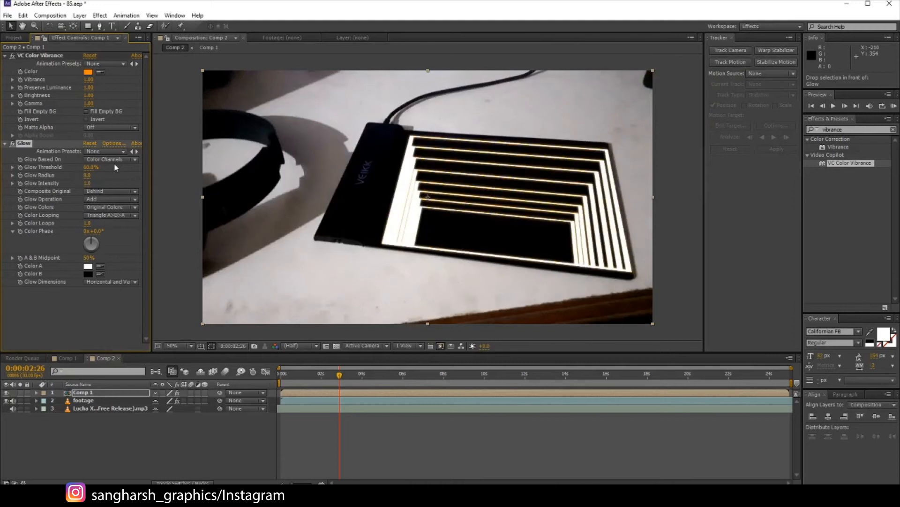
pyautogui.moveTo(129, 167); pyautogui.dragTo(138, 167)
pyautogui.scroll(2, 465, 217)
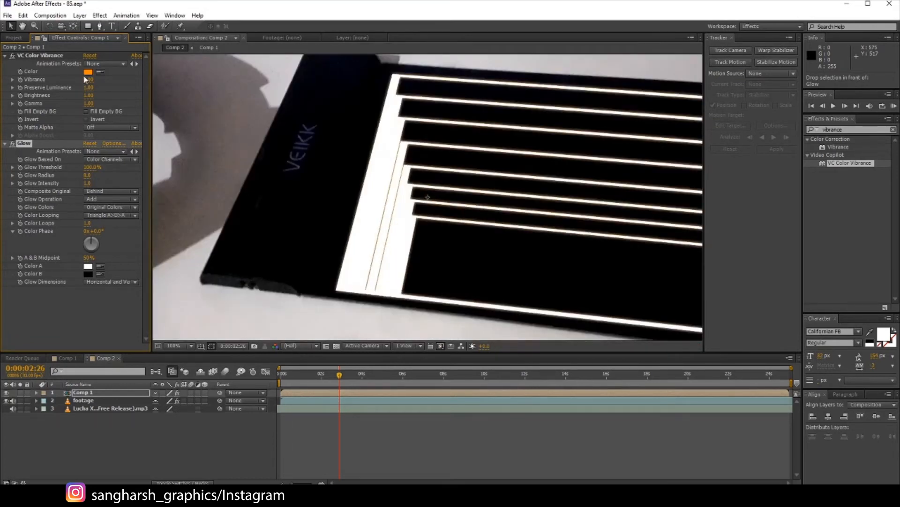
pyautogui.moveTo(86, 79); pyautogui.dragTo(133, 81)
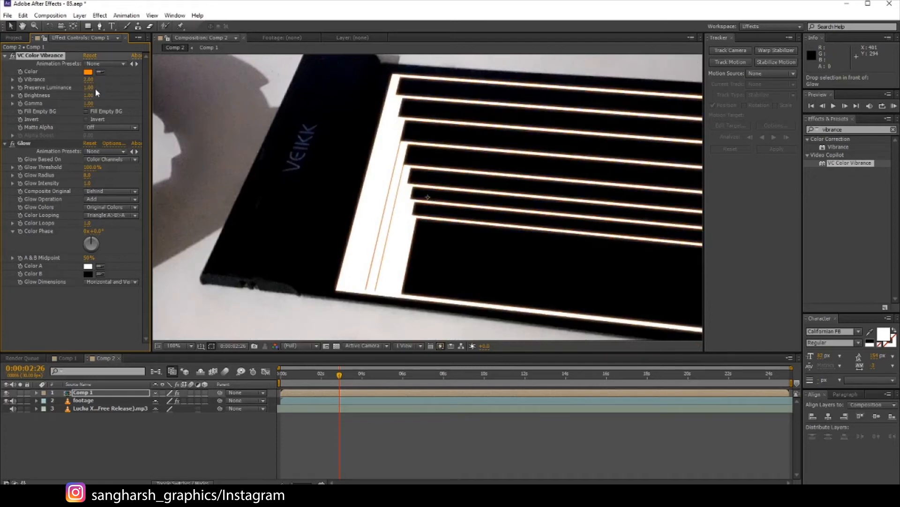
# - Try the On and Only options of Matte Alpha in VC Color Vibrance and return it to Off
pyautogui.click(103, 129)
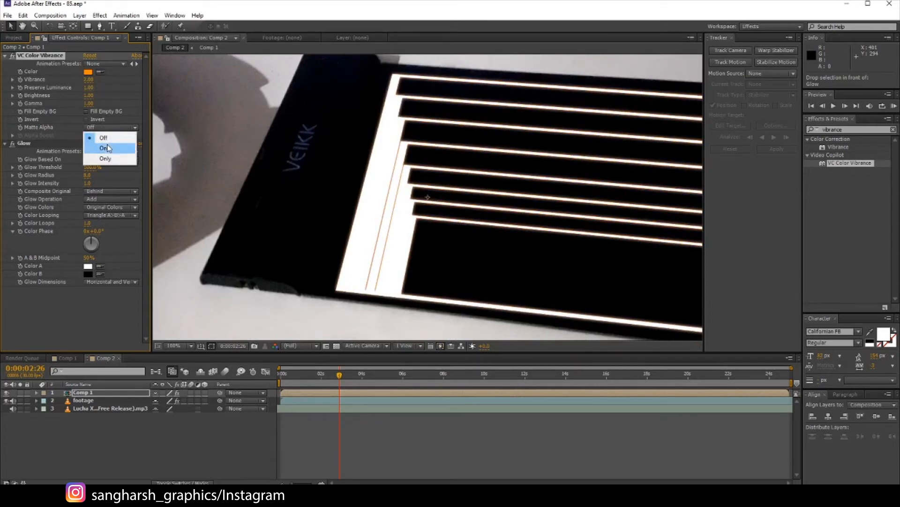
pyautogui.click(111, 143)
pyautogui.click(113, 130)
pyautogui.click(105, 158)
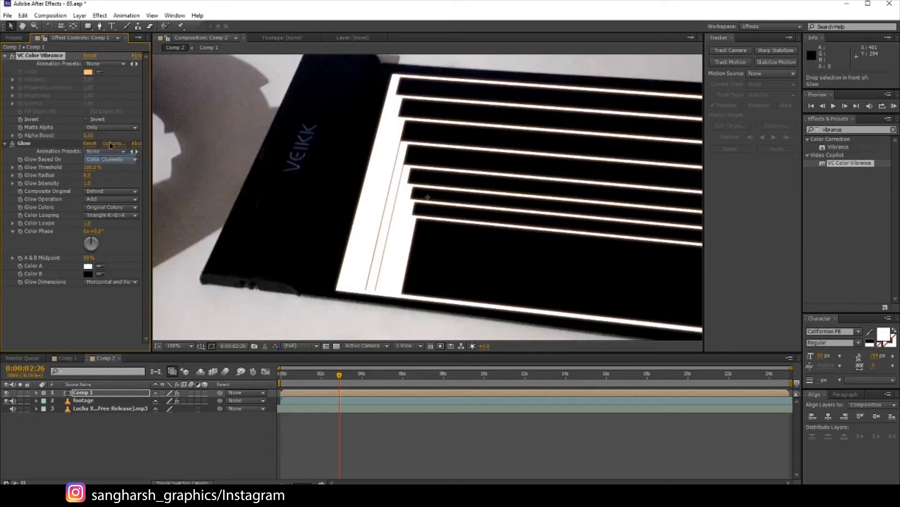
pyautogui.click(111, 130)
pyautogui.click(104, 137)
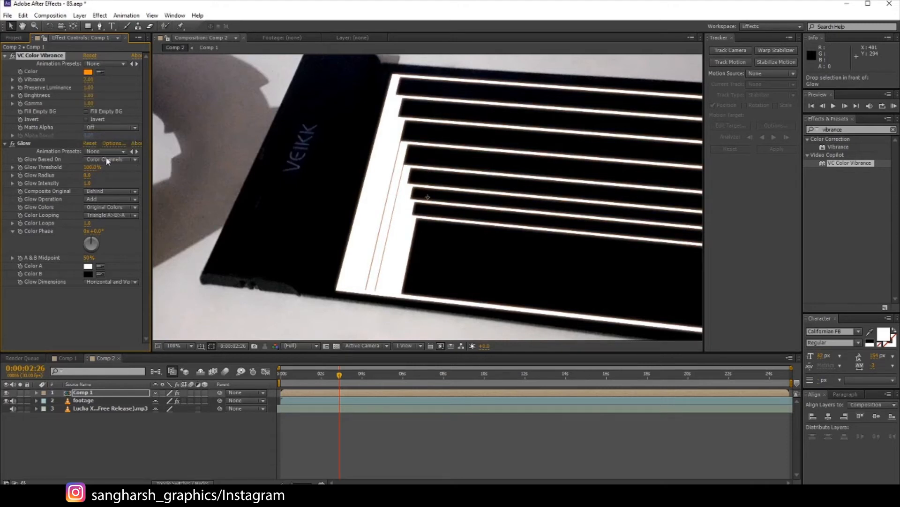
# - Duplicate the Glow effect at a radius of about 21 and raise the copy's radius to about 108, keeping its threshold at 100%
pyautogui.moveTo(89, 175); pyautogui.dragTo(95, 175)
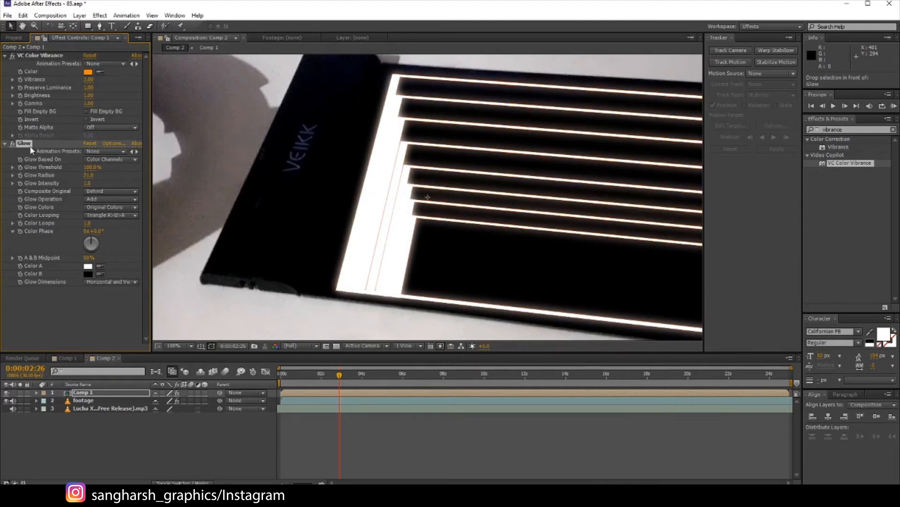
pyautogui.hotkey('ctrl', 'd')
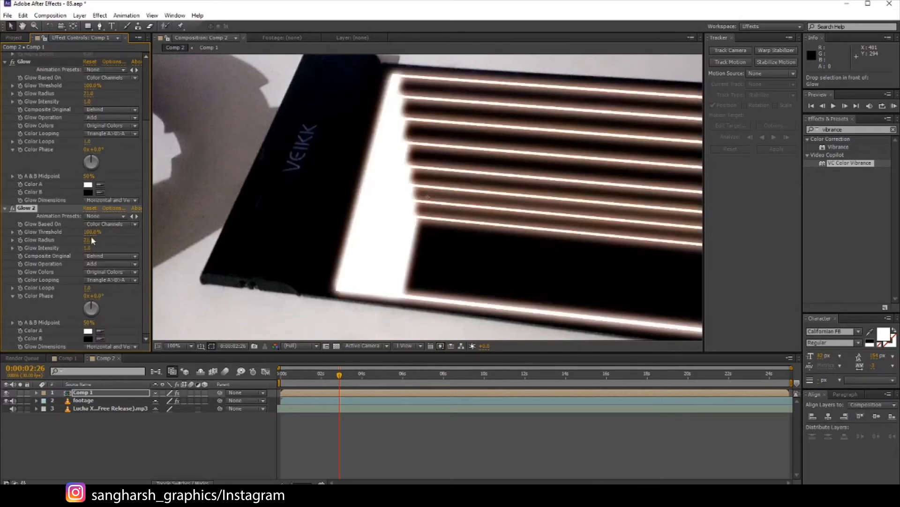
pyautogui.moveTo(92, 240); pyautogui.dragTo(55, 233)
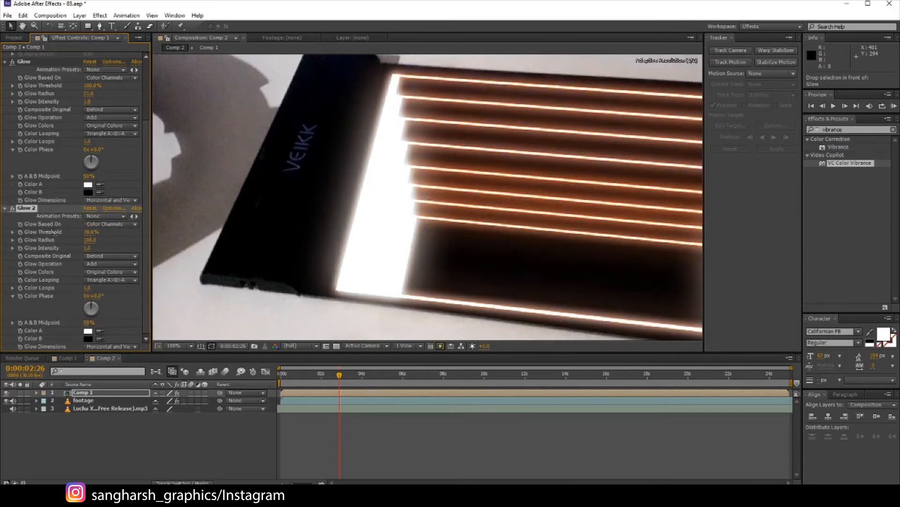
pyautogui.hotkey('ctrl', 'z')
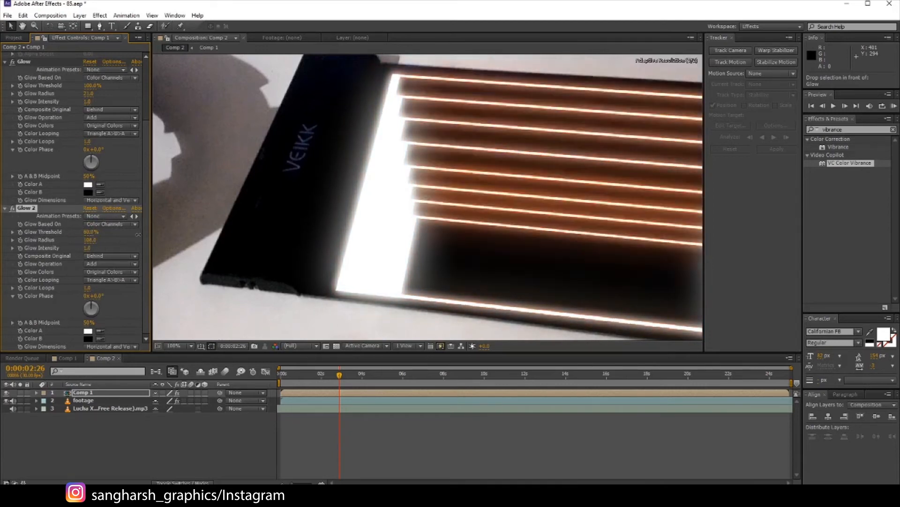
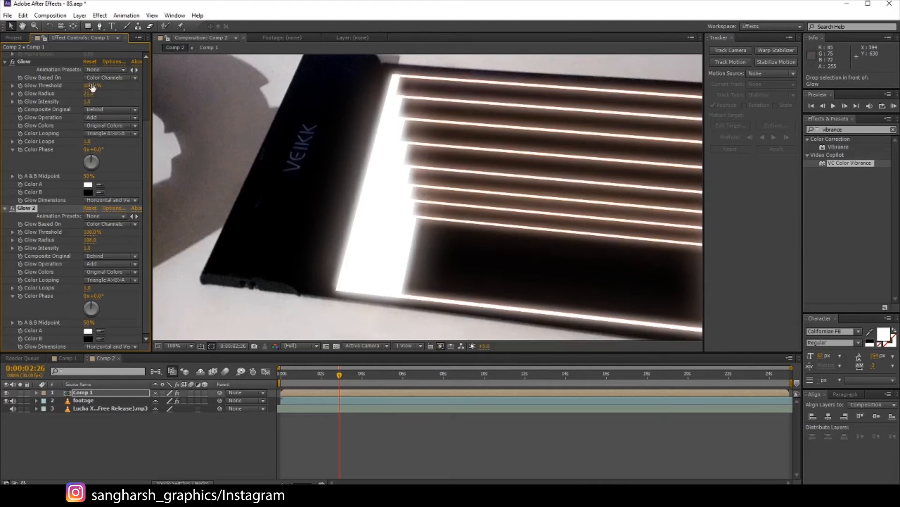
# - Set the first Glow to a threshold of about 83.1% and radius 7, and reduce the Glow 2 radius to about 21
pyautogui.moveTo(91, 84)
pyautogui.mouseDown()
pyautogui.moveTo(73, 93)
pyautogui.moveTo(92, 93)
pyautogui.mouseUp()
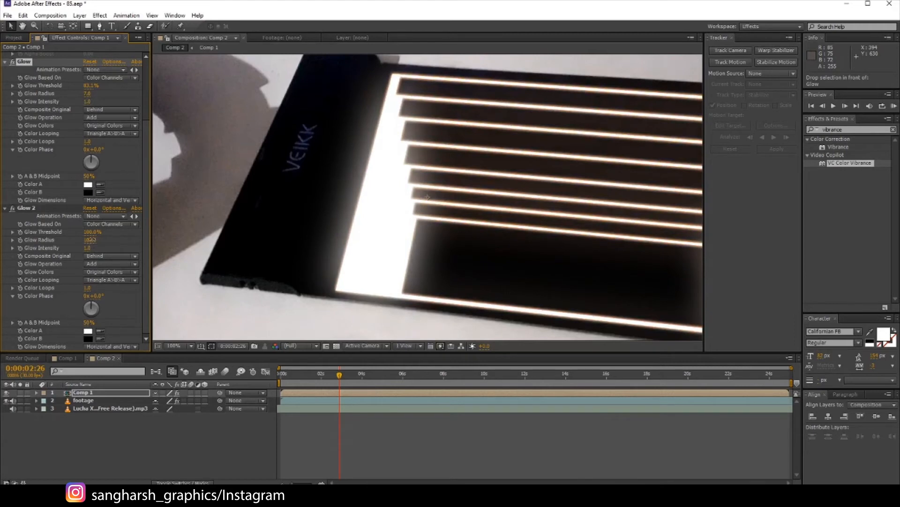
pyautogui.moveTo(90, 240); pyautogui.dragTo(53, 240)
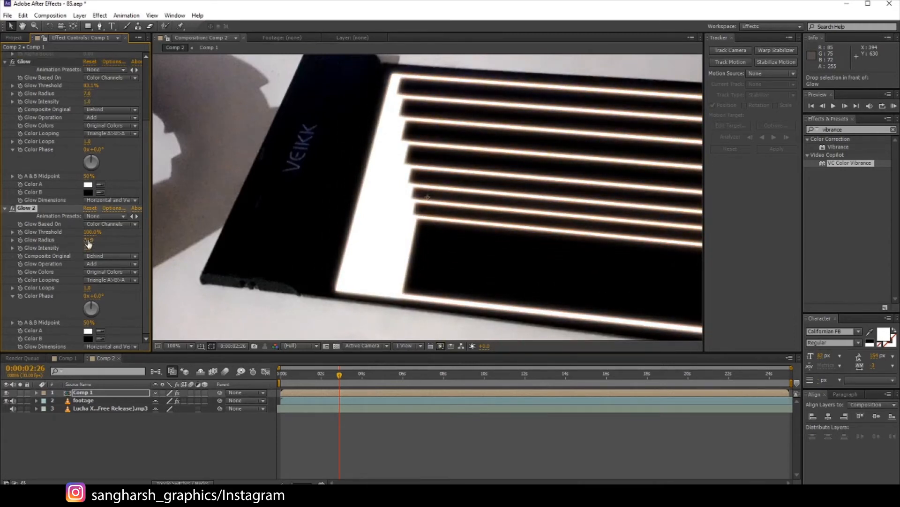
pyautogui.scroll(-2, 440, 185)
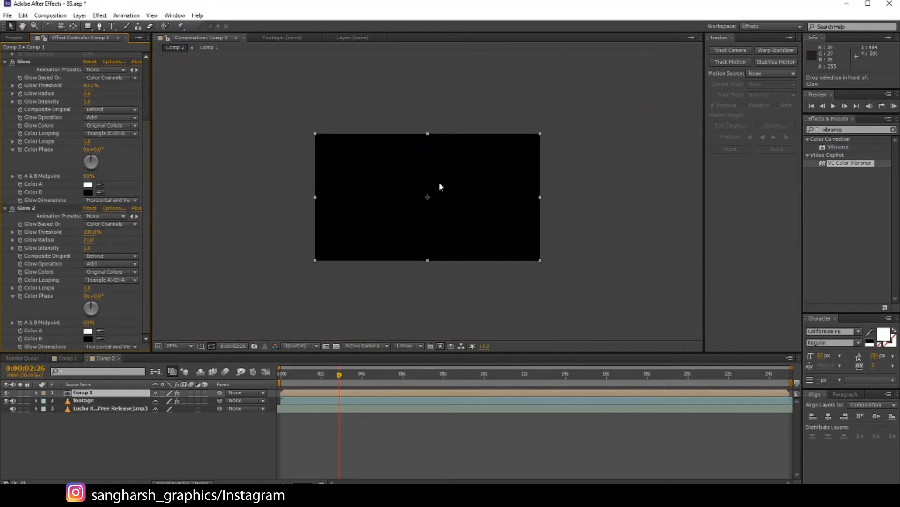
pyautogui.scroll(-1, 439, 186)
pyautogui.scroll(1, 440, 186)
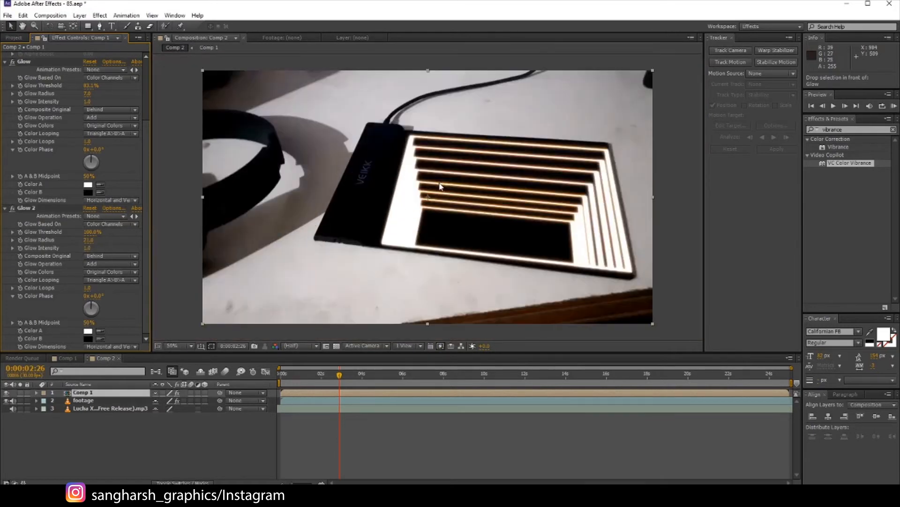
# - Check the glowing rectangles at several times up to 0:00:14:27 and save the project
pyautogui.moveTo(340, 374); pyautogui.dragTo(373, 378)
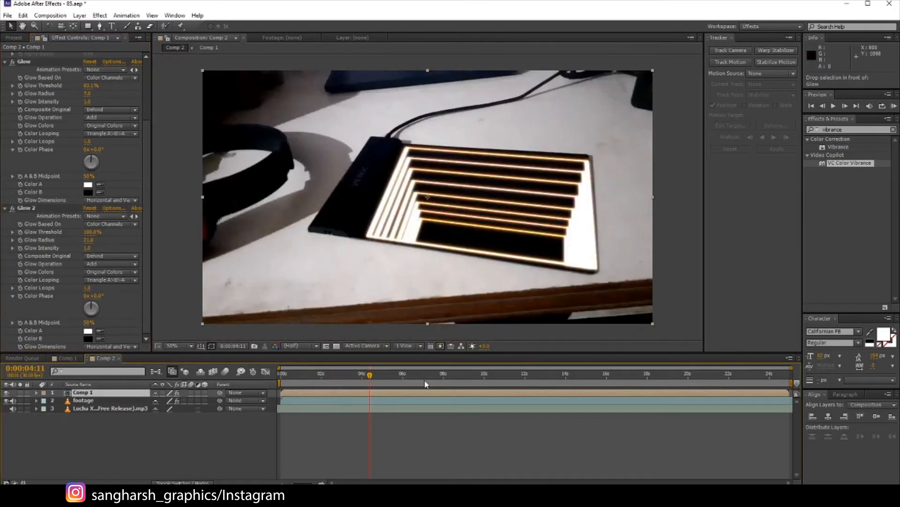
pyautogui.click(454, 381)
pyautogui.click(509, 379)
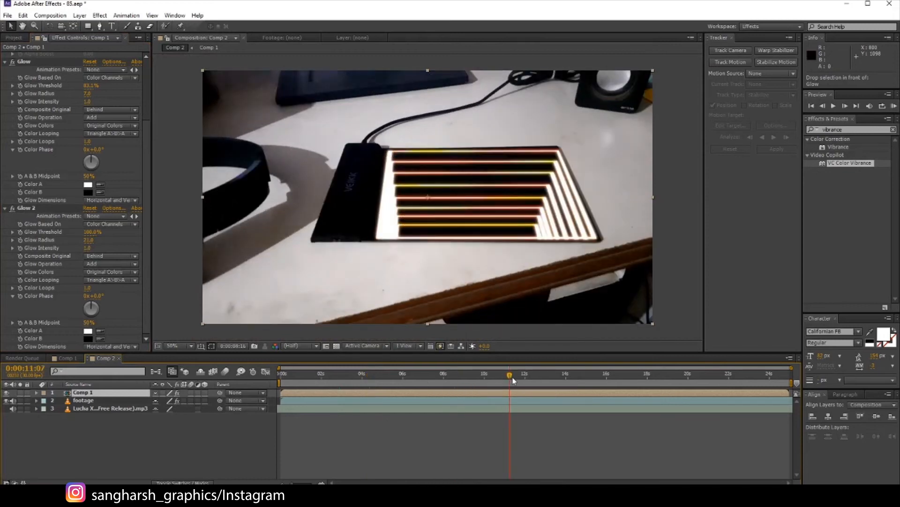
pyautogui.click(584, 380)
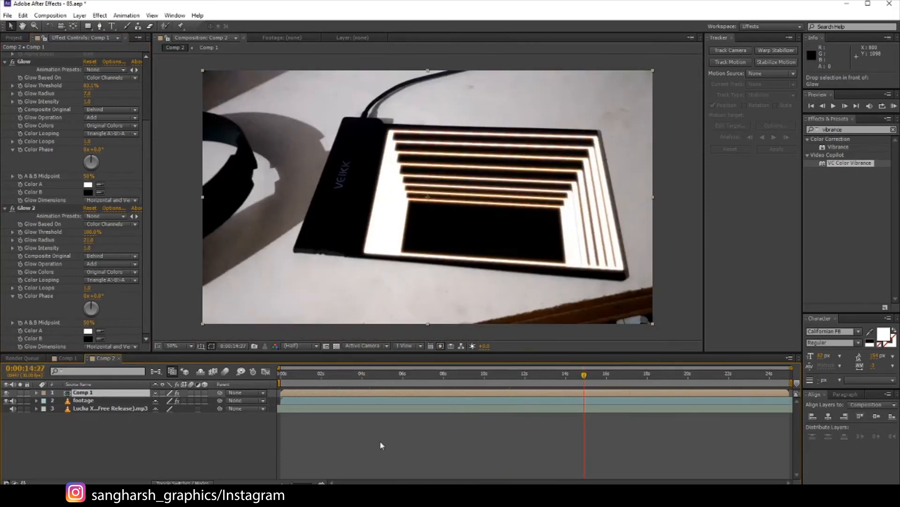
pyautogui.hotkey('ctrl', 's')
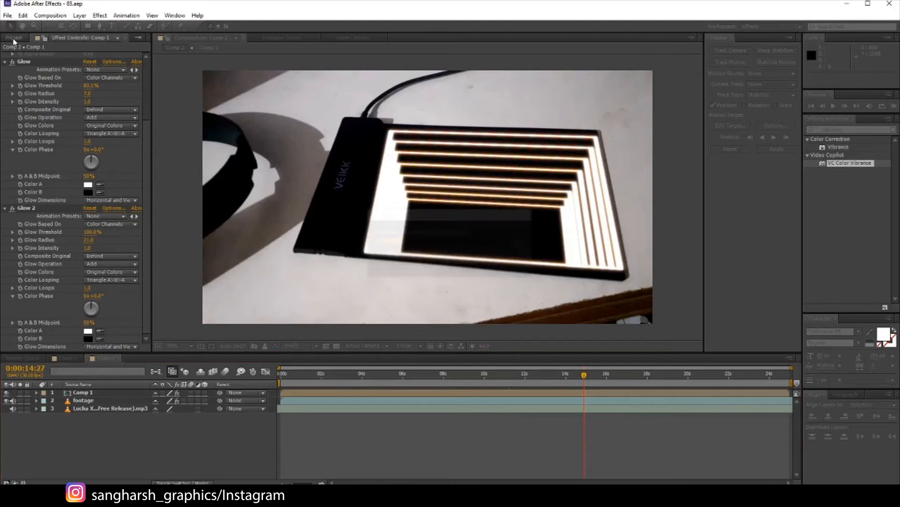
# - Open Comp 1 and add Shape 2/logo.psd to it, placing the layer directly beneath the 3D Tracker Camera
pyautogui.click(13, 37)
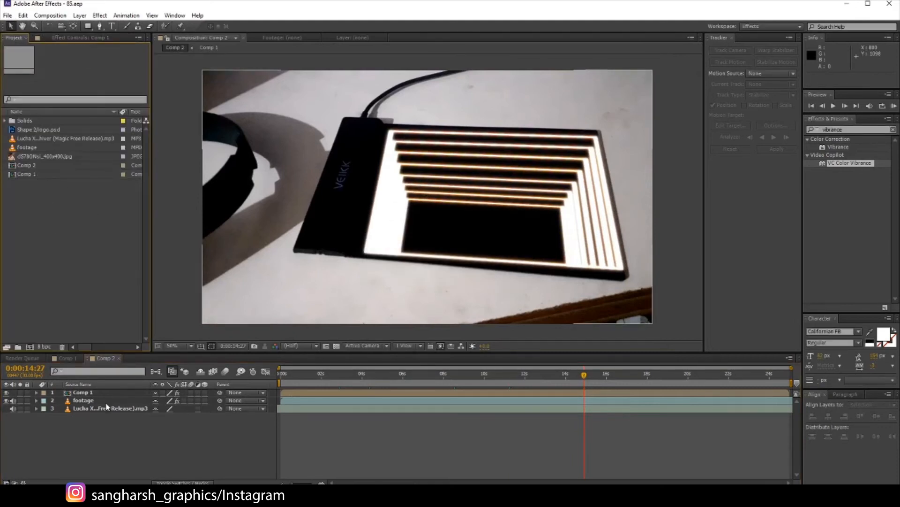
pyautogui.doubleClick(94, 392)
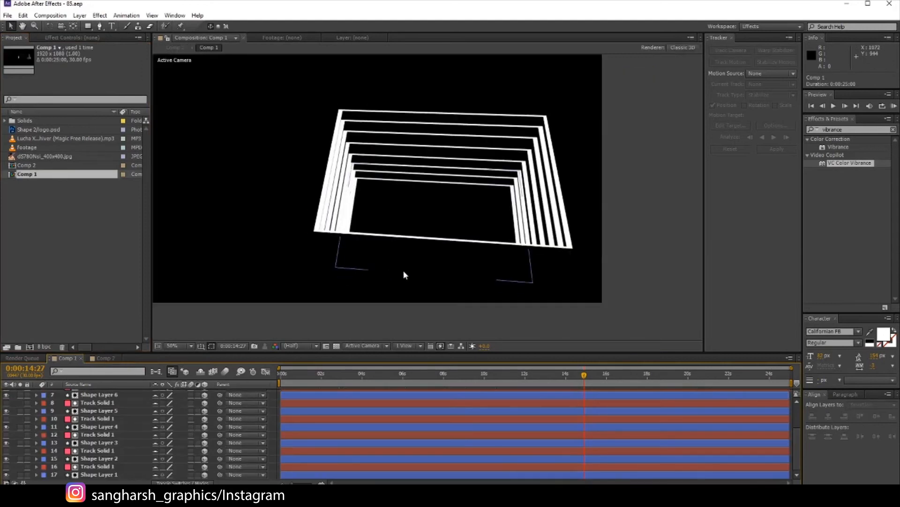
pyautogui.press(',')
pyautogui.click(36, 129)
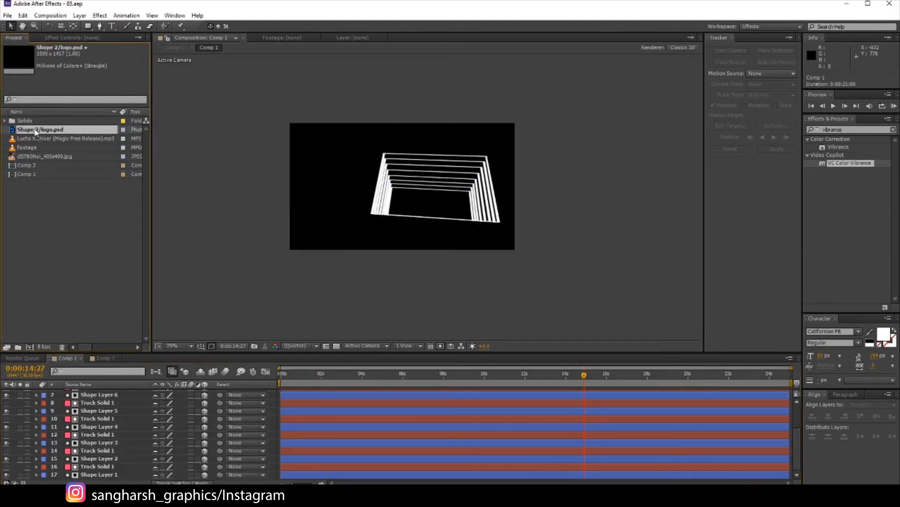
pyautogui.moveTo(36, 133); pyautogui.dragTo(435, 185)
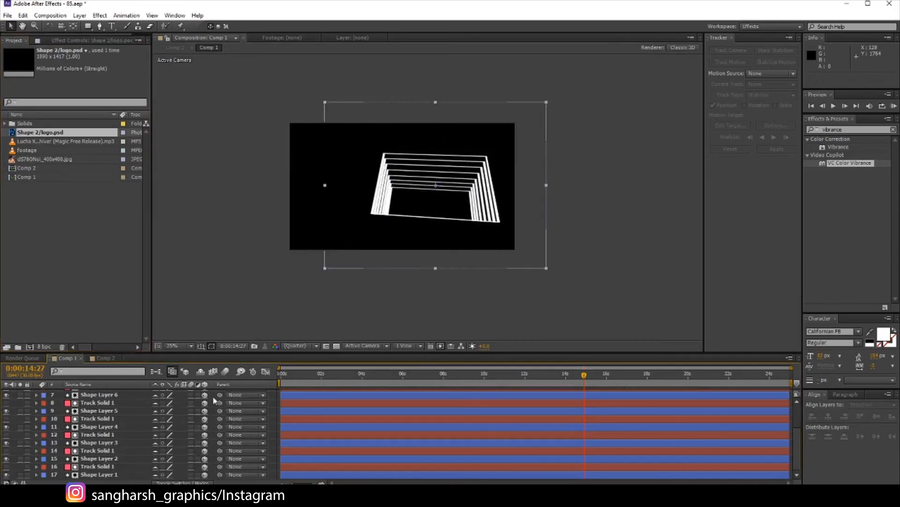
pyautogui.moveTo(108, 392); pyautogui.dragTo(117, 405)
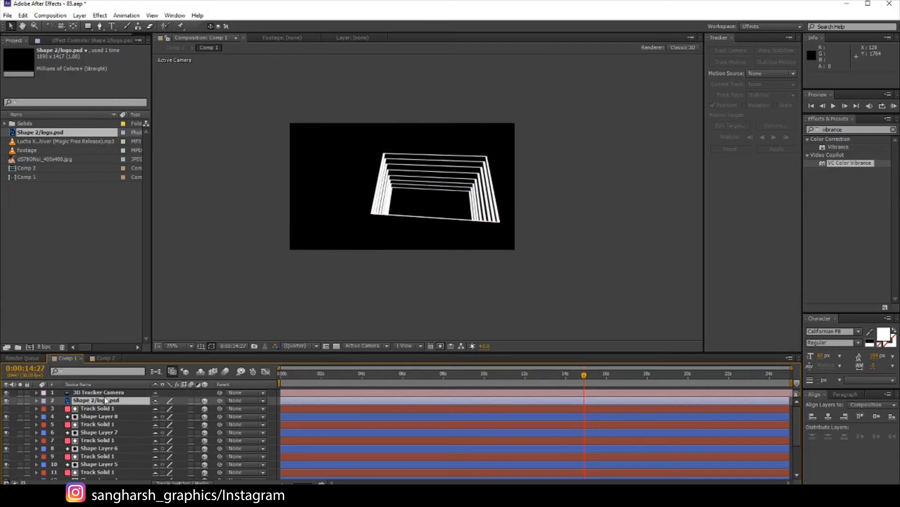
# - Find the Fill effect and apply it to the Shape 2/logo.psd layer
pyautogui.click(872, 130)
pyautogui.write('fill')
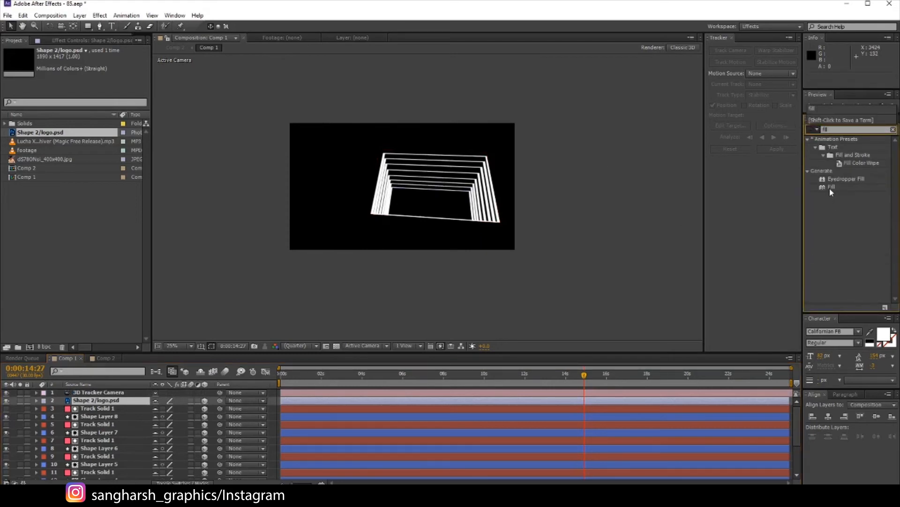
pyautogui.moveTo(832, 188); pyautogui.dragTo(110, 401)
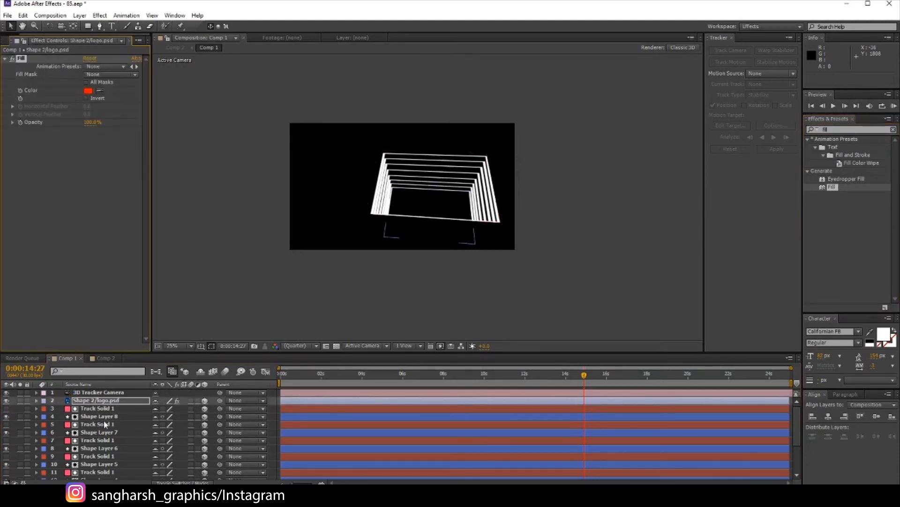
# - Copy the Position of the Track Solid 1 directly below the logo and paste it onto the logo layer
pyautogui.click(106, 417)
pyautogui.click(84, 409)
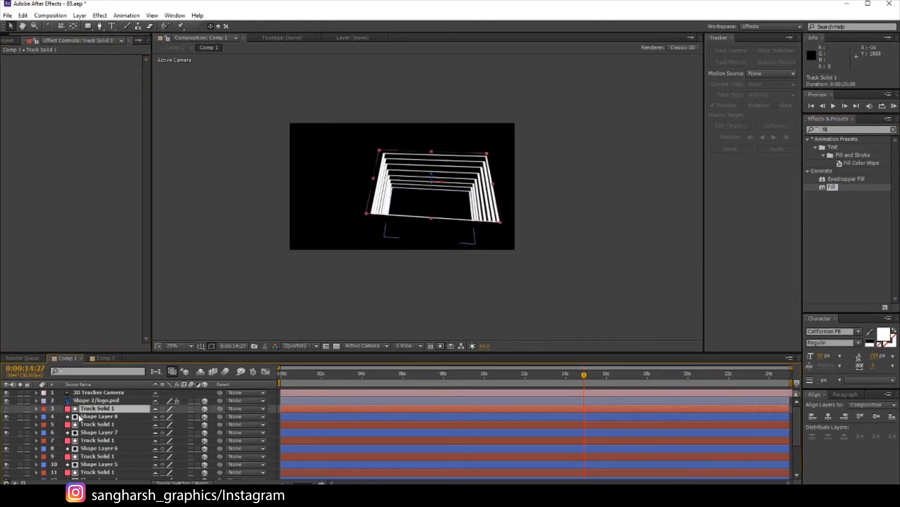
pyautogui.press('p')
pyautogui.click(89, 417)
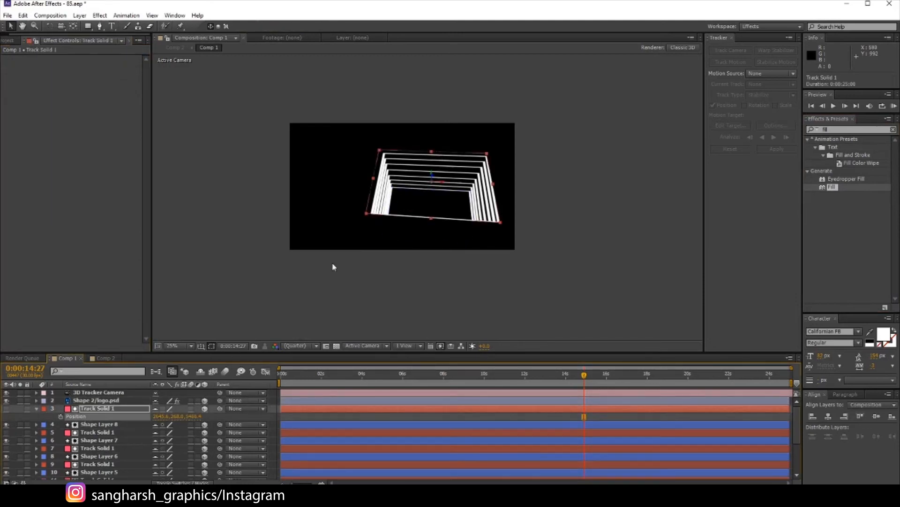
pyautogui.click(112, 402)
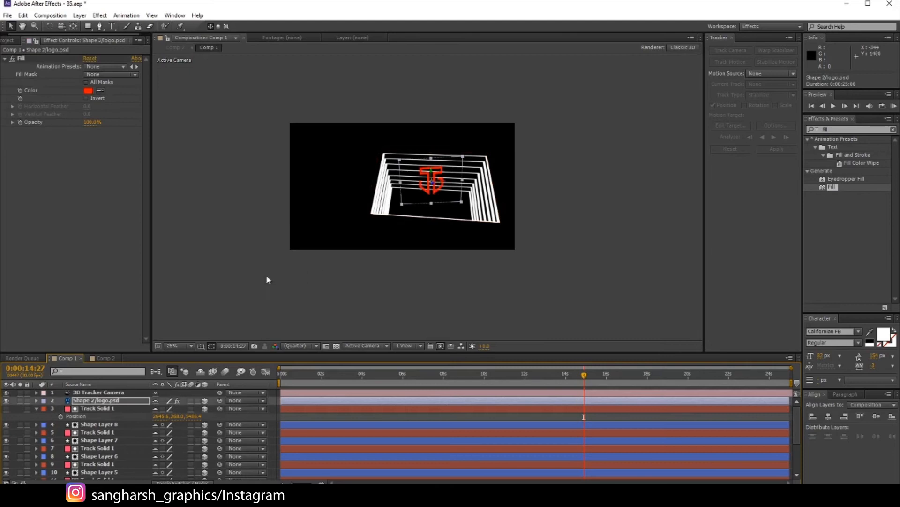
pyautogui.scroll(2, 406, 202)
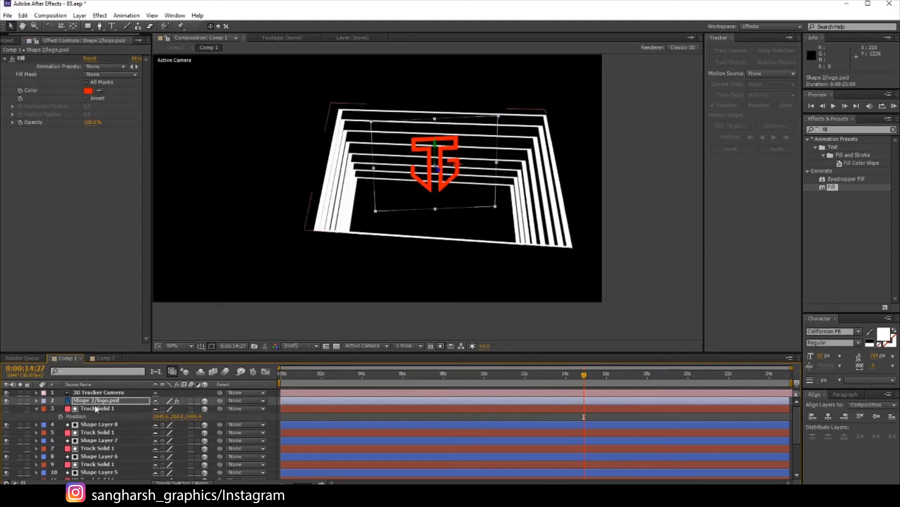
# - Parent the Track Solid 1 below the logo to the logo layer and copy its Orientation and X, Y, Z Rotation onto the logo
pyautogui.moveTo(219, 408); pyautogui.dragTo(104, 402)
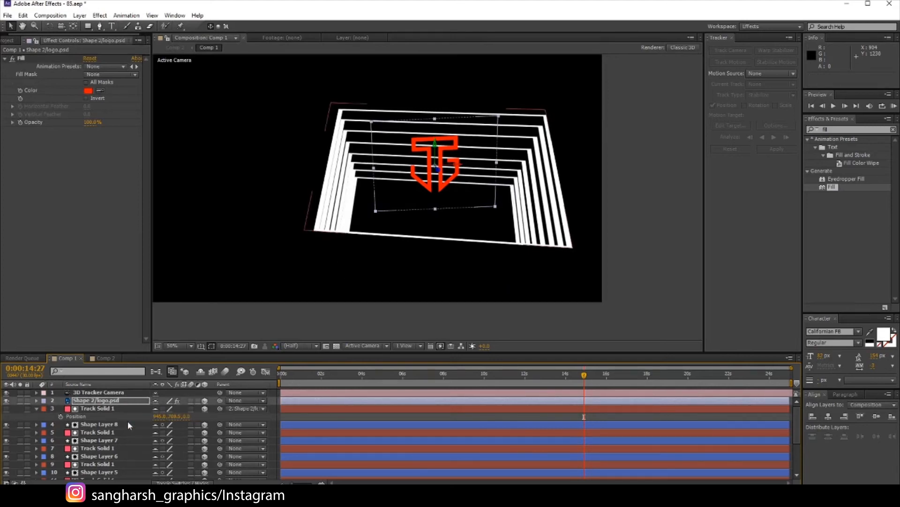
pyautogui.click(101, 409)
pyautogui.press('r')
pyautogui.click(99, 417)
pyautogui.keyDown('shift'); pyautogui.click(85, 441); pyautogui.keyUp('shift')
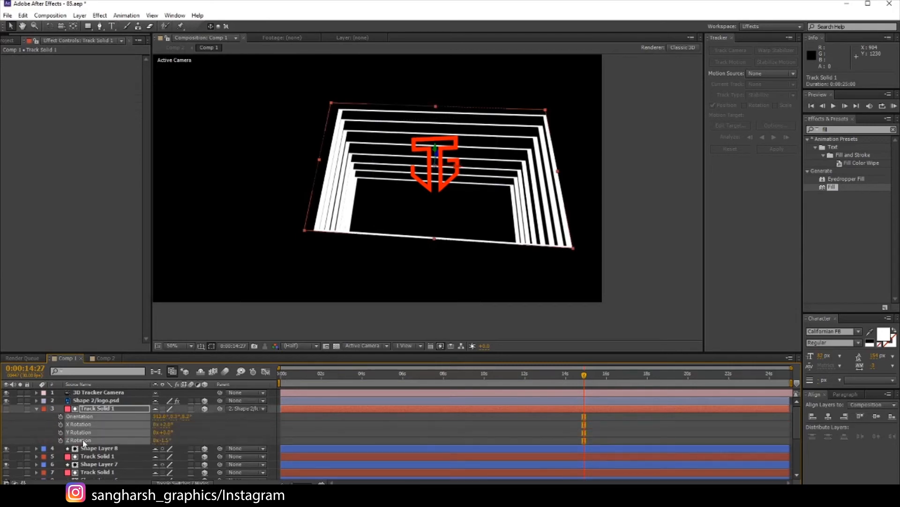
pyautogui.click(125, 400)
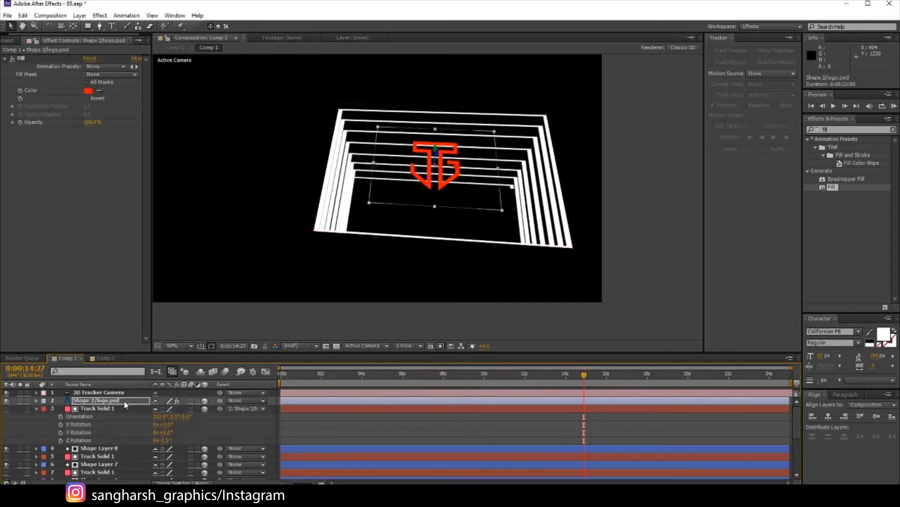
# - Change the Fill color of the logo to white
pyautogui.click(87, 91)
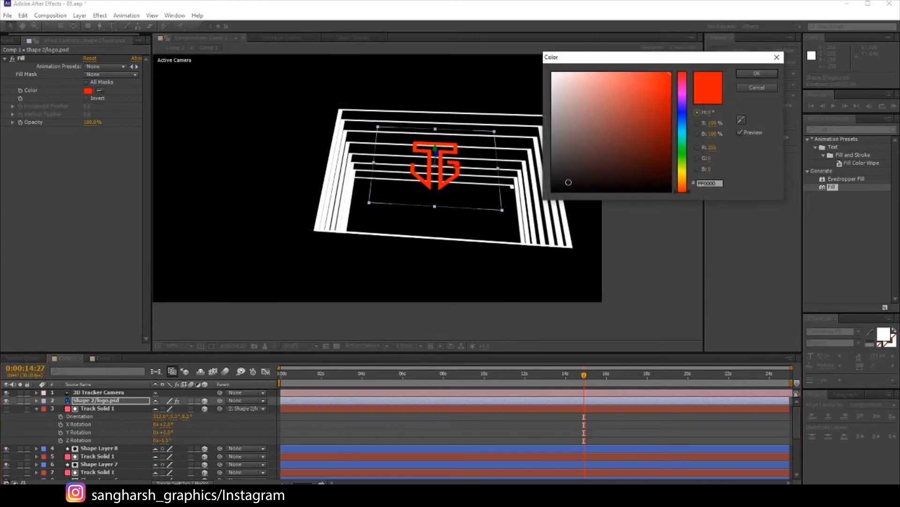
pyautogui.moveTo(586, 147); pyautogui.dragTo(467, 16)
pyautogui.click(767, 73)
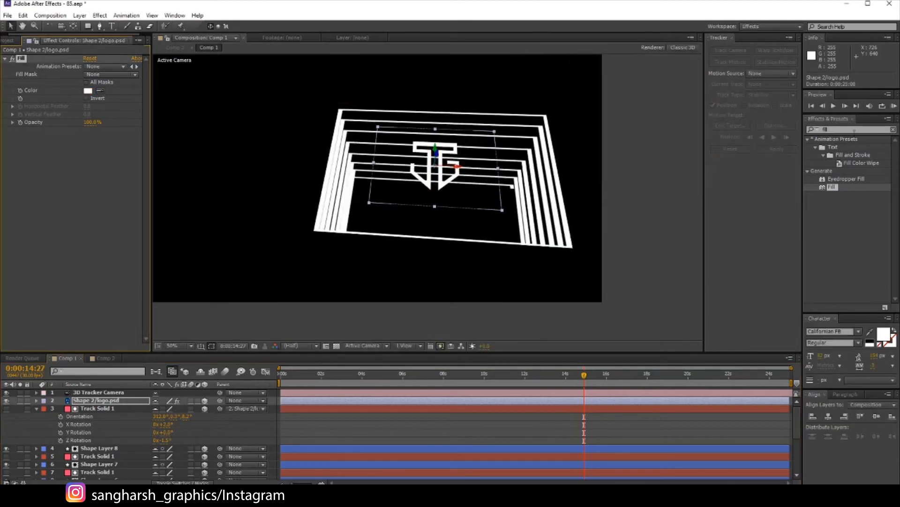
# - Apply VC Color Vibrance to the logo, order it ahead of Fill and raise its Vibrance to 2.00
pyautogui.write('vibrance')
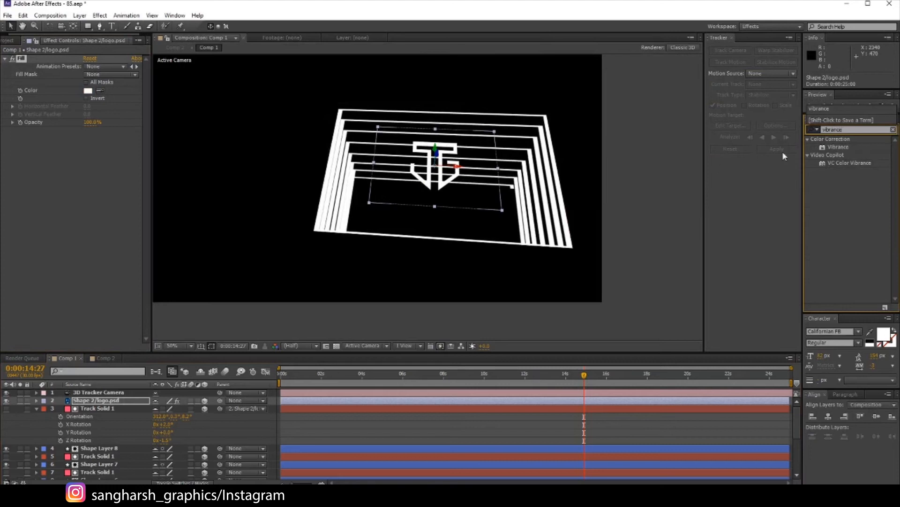
pyautogui.moveTo(839, 163); pyautogui.dragTo(26, 162)
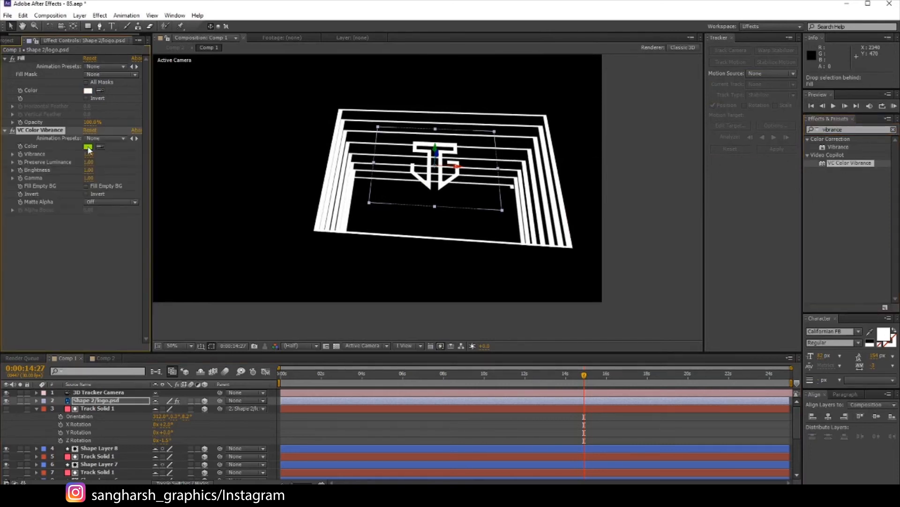
pyautogui.moveTo(53, 133); pyautogui.dragTo(50, 60)
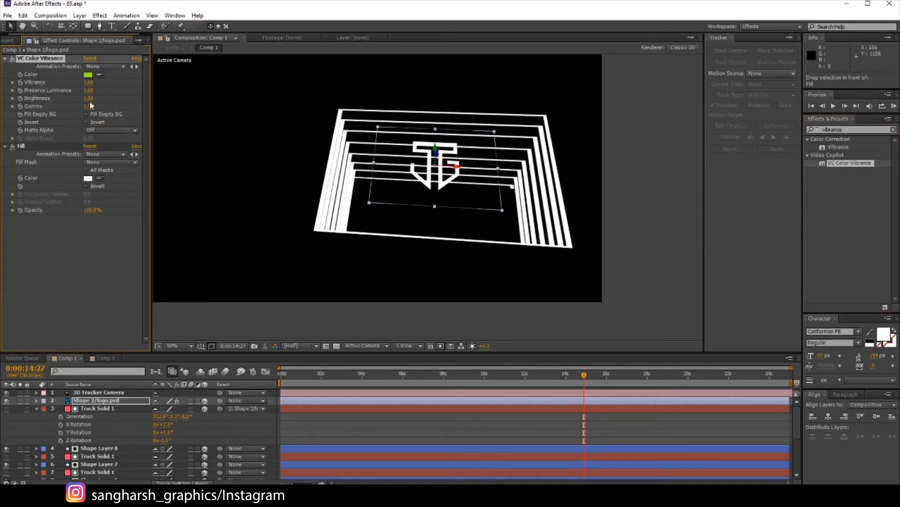
pyautogui.moveTo(88, 83); pyautogui.dragTo(162, 85)
pyautogui.scroll(2, 424, 203)
pyautogui.scroll(2, 424, 203)
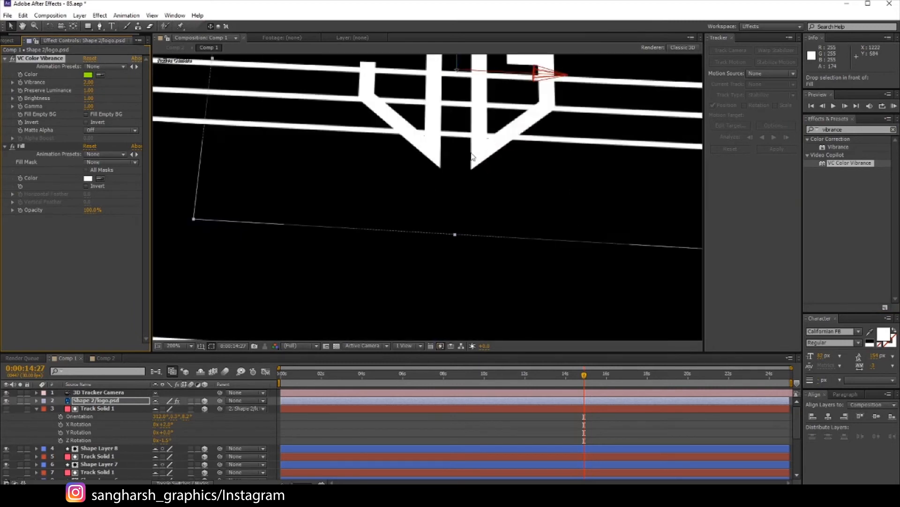
# - Try Matte Alpha as On, Only and Off on the logo, and delete the VC Color Vibrance effect
pyautogui.press('super')
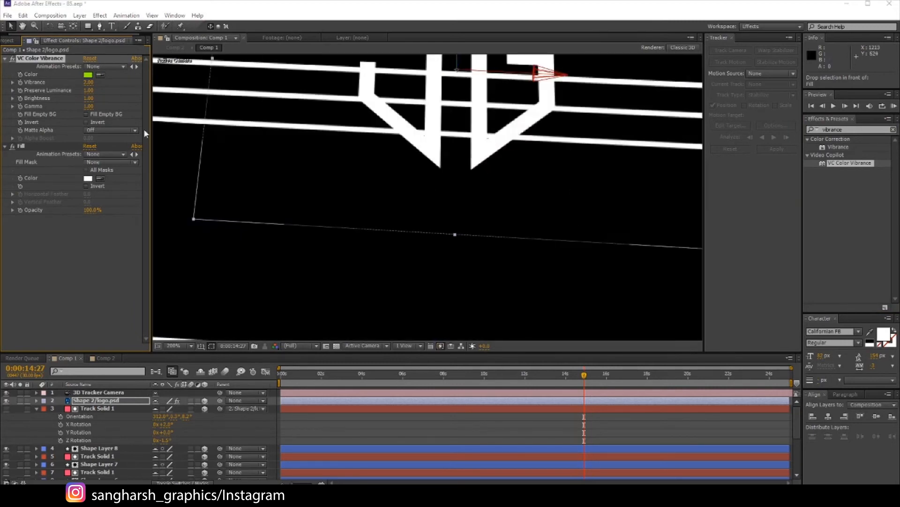
pyautogui.press('super')
pyautogui.click(122, 131)
pyautogui.click(113, 147)
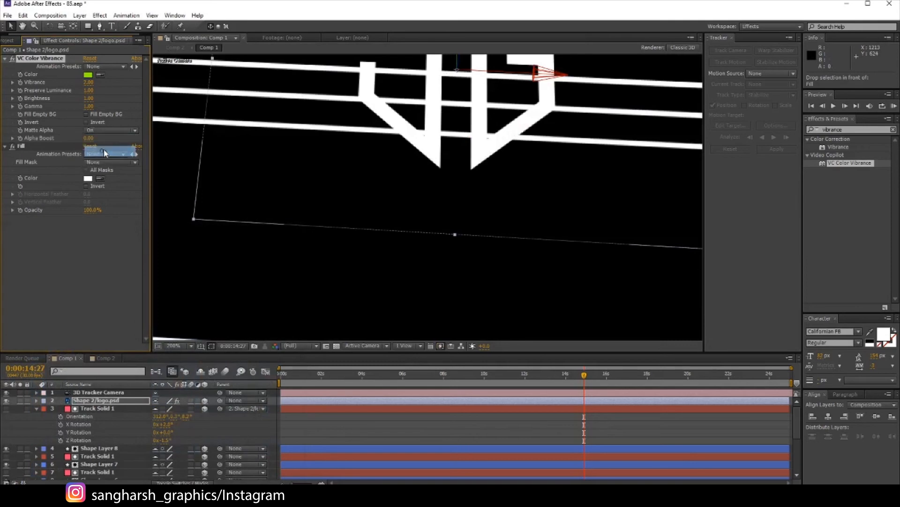
pyautogui.scroll(-2, 406, 167)
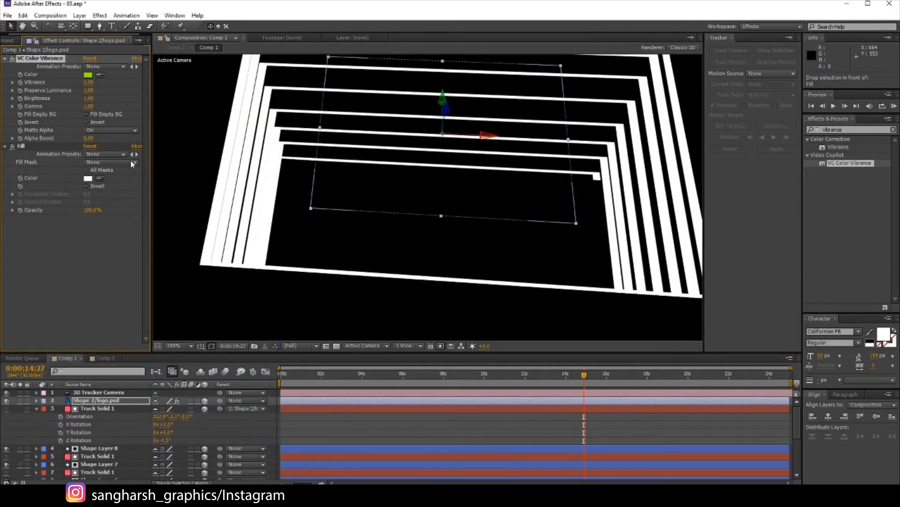
pyautogui.click(113, 130)
pyautogui.click(105, 160)
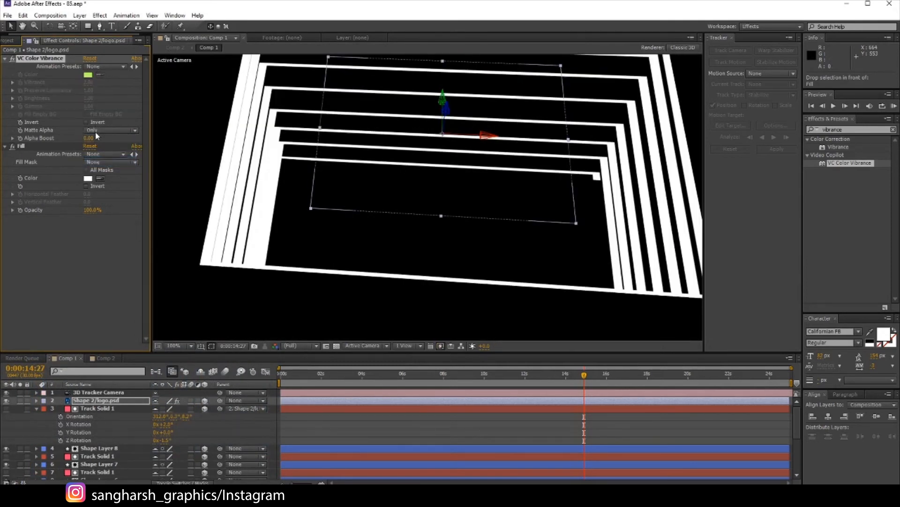
pyautogui.click(97, 131)
pyautogui.click(99, 140)
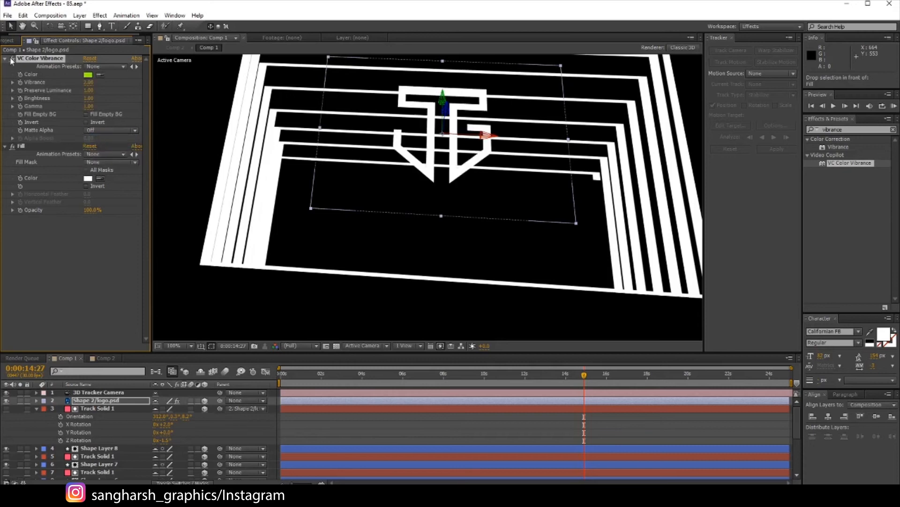
pyautogui.press('Delete')
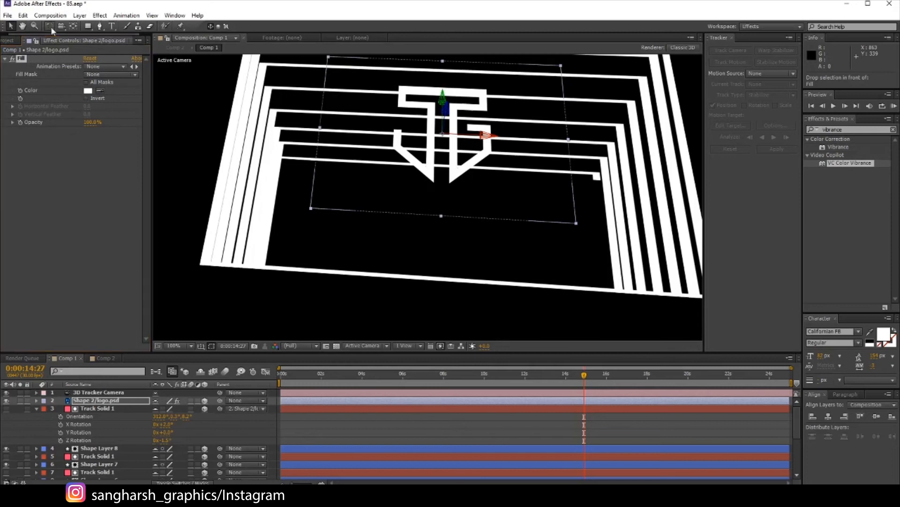
# - Move the logo down into the opening of the innermost rectangle, to a position of about 2577, 577, 5064, and show the layer modes
pyautogui.press('w')
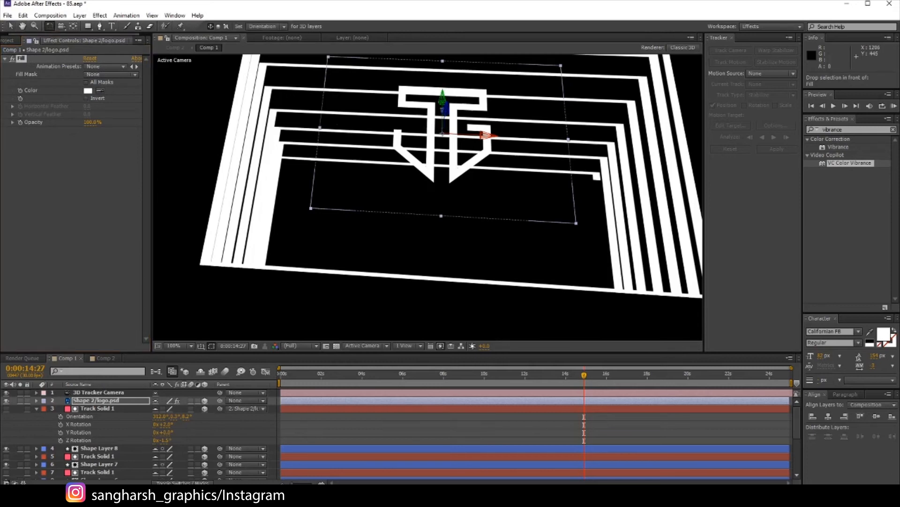
pyautogui.click(11, 25)
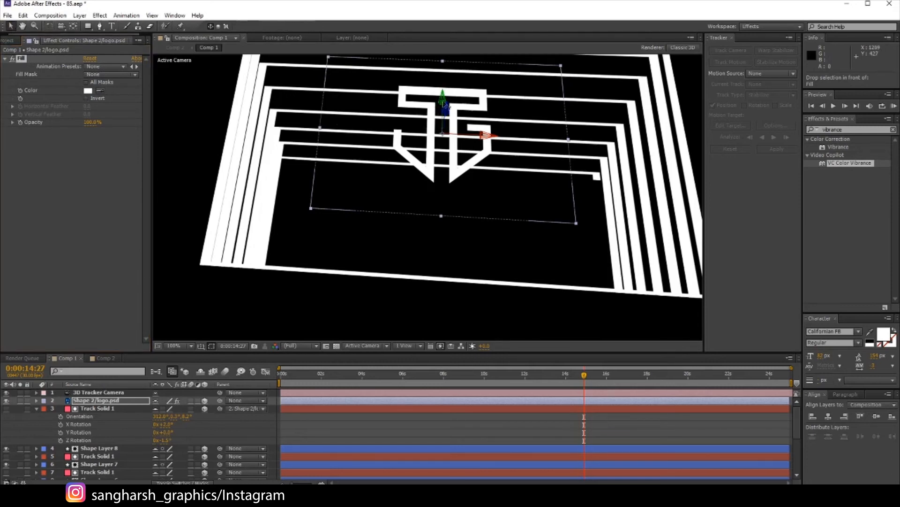
pyautogui.moveTo(443, 102); pyautogui.dragTo(408, 370)
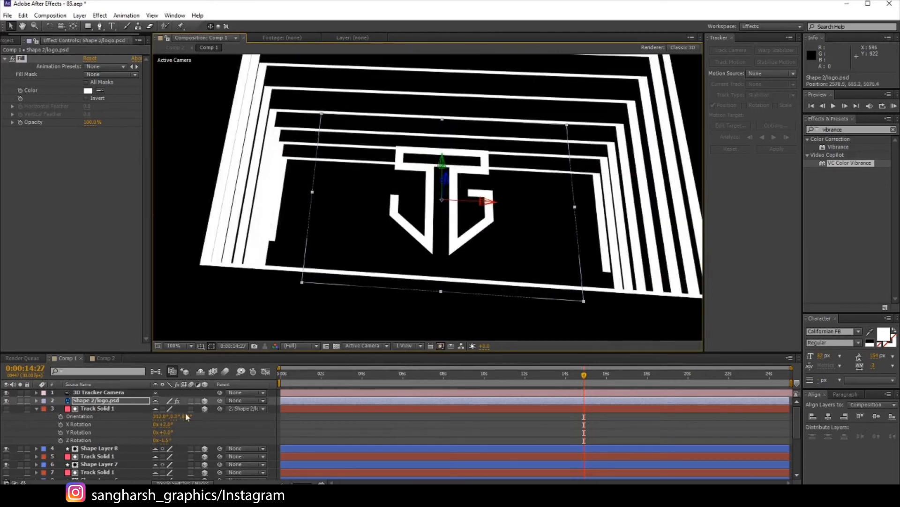
pyautogui.click(36, 408)
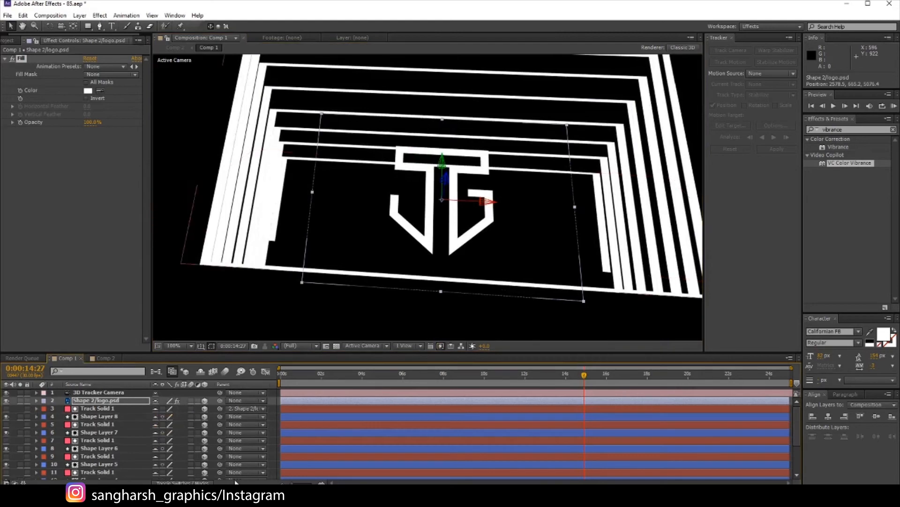
pyautogui.click(181, 482)
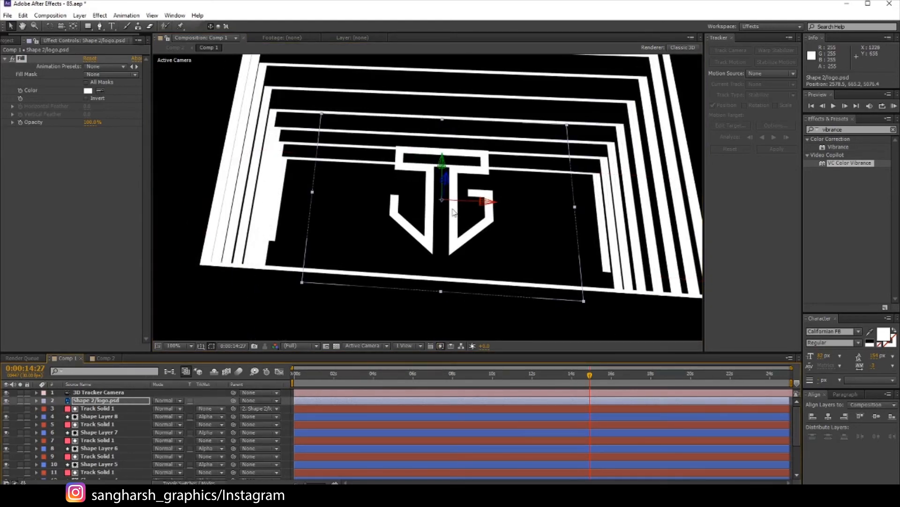
pyautogui.moveTo(440, 224)
pyautogui.mouseDown()
pyautogui.moveTo(439, 238)
pyautogui.moveTo(440, 225)
pyautogui.mouseUp()
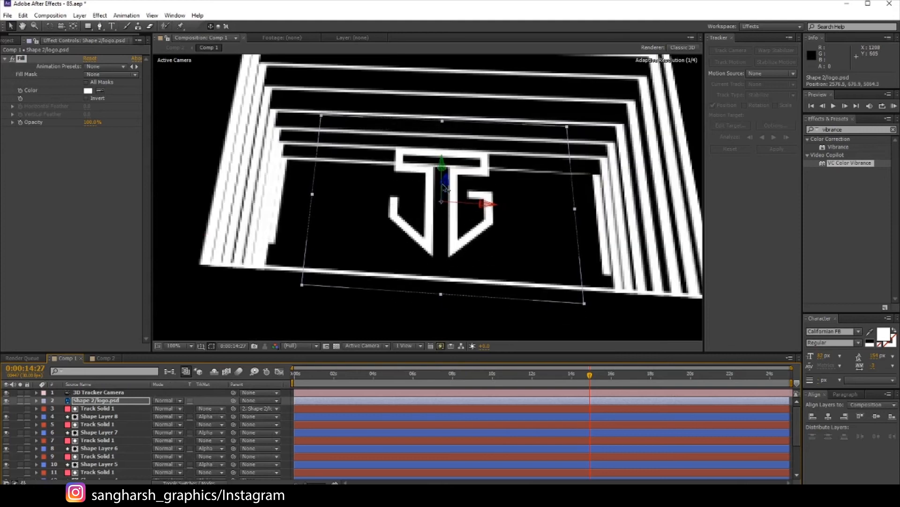
# - Disable the logo's Fill effect and move the logo along its X axis to an X position of about 3253
pyautogui.click(92, 75)
pyautogui.click(73, 83)
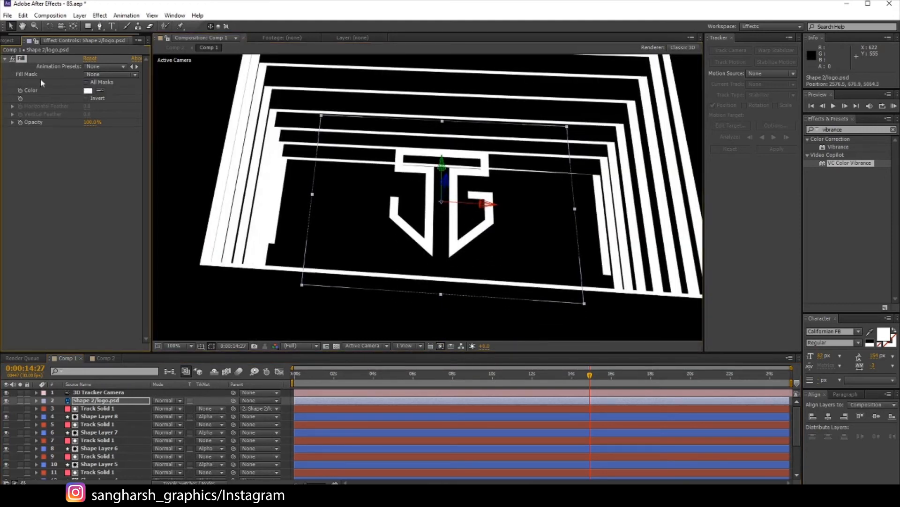
pyautogui.click(15, 60)
pyautogui.click(14, 62)
pyautogui.click(13, 61)
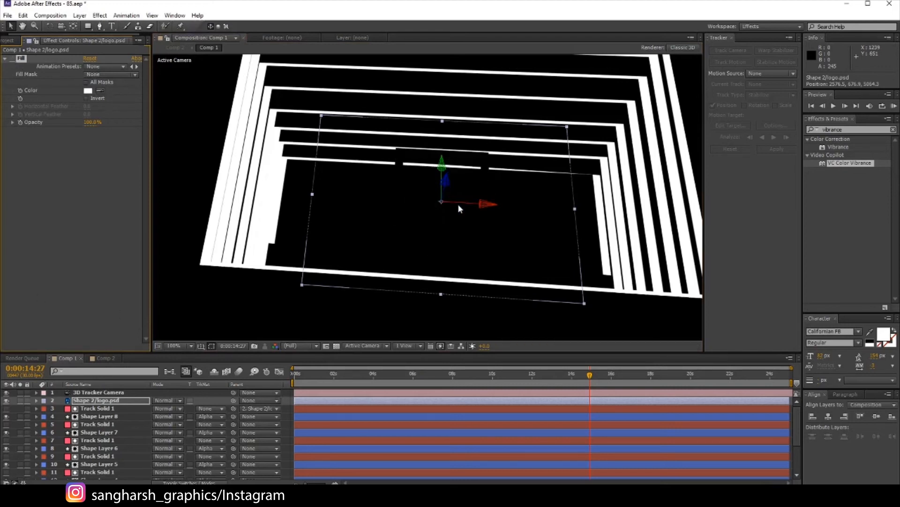
pyautogui.moveTo(498, 207); pyautogui.dragTo(842, 235)
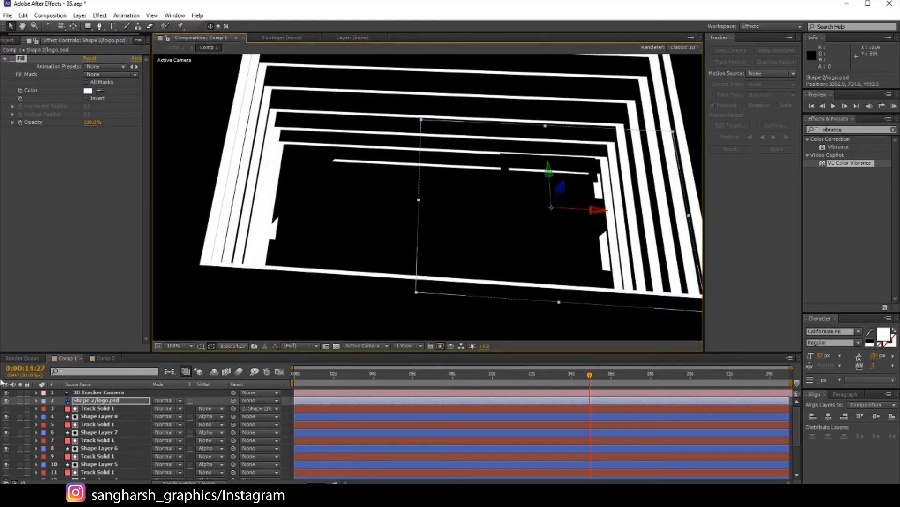
# - Try hiding and showing the logo layer to compare the innermost rectangle with and without it
pyautogui.click(6, 400)
pyautogui.click(6, 400)
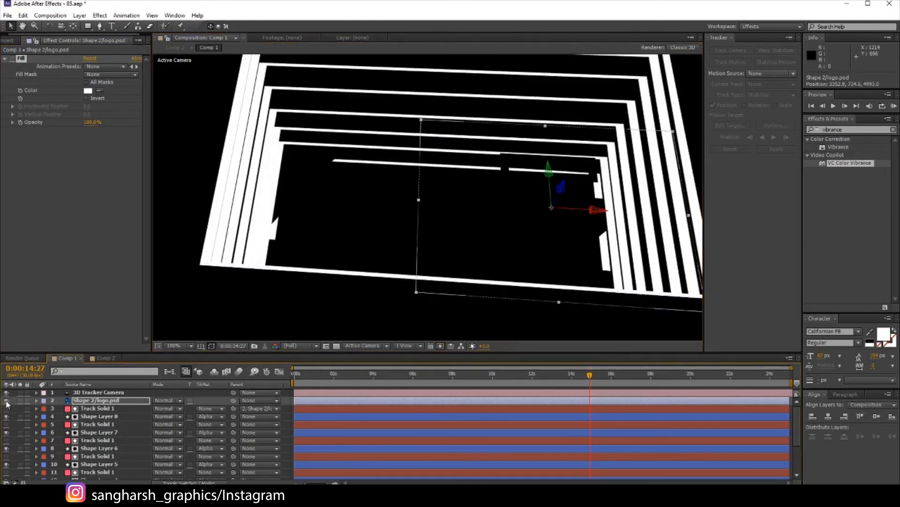
pyautogui.click(6, 400)
pyautogui.click(109, 401)
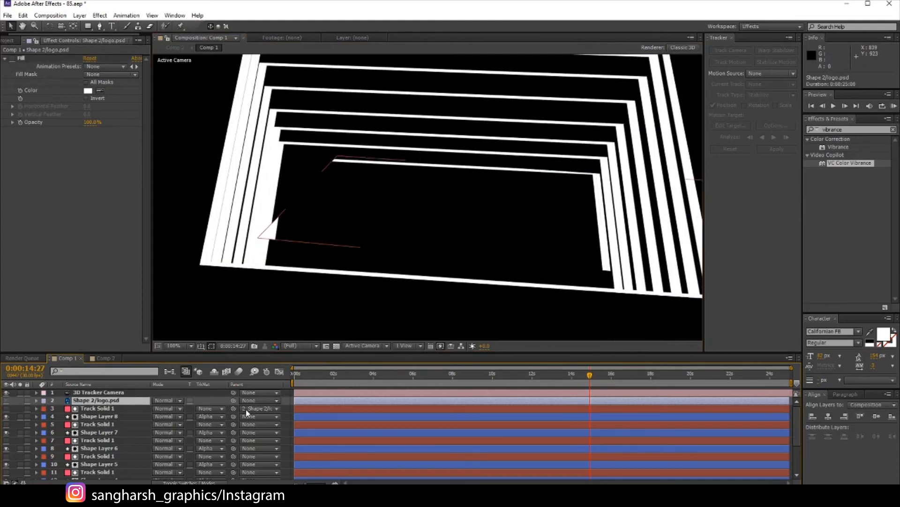
# - Undo the logo's recent visibility, Fill and position changes, restoring it above the innermost opening with Fill enabled
pyautogui.hotkey('ctrl', 'z')
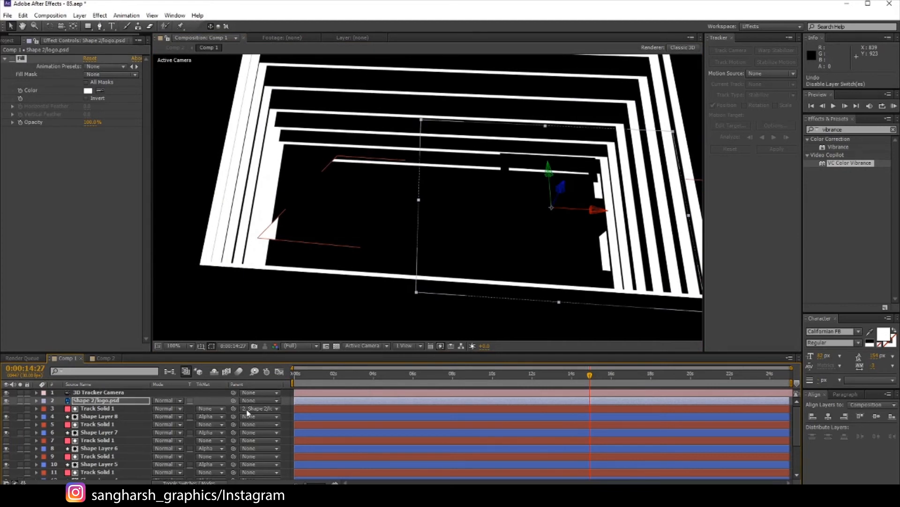
pyautogui.hotkey('ctrl', 'z')
pyautogui.hotkey('ctrl', 'z')
pyautogui.hotkey('ctrl', 'z')
pyautogui.hotkey('ctrl', 'z')
pyautogui.hotkey('ctrl', 'z')
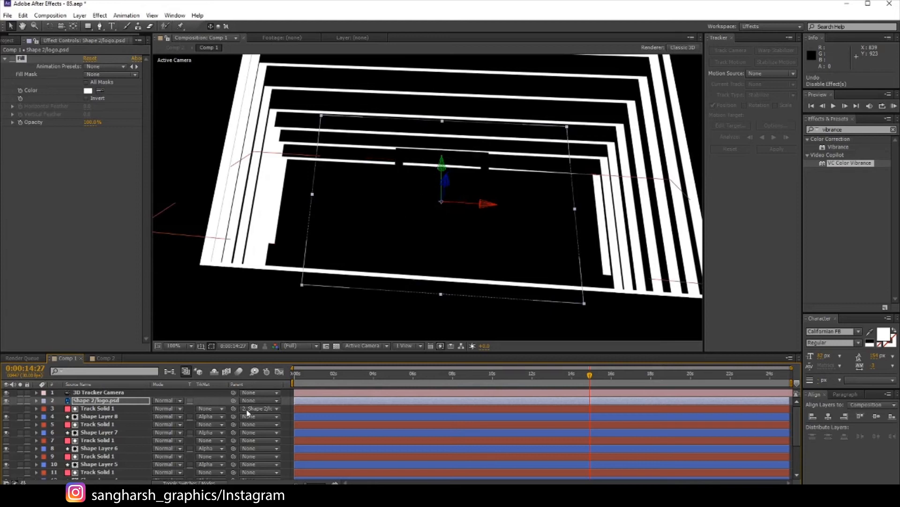
pyautogui.hotkey('ctrl', 'z')
pyautogui.hotkey('ctrl', 'z')
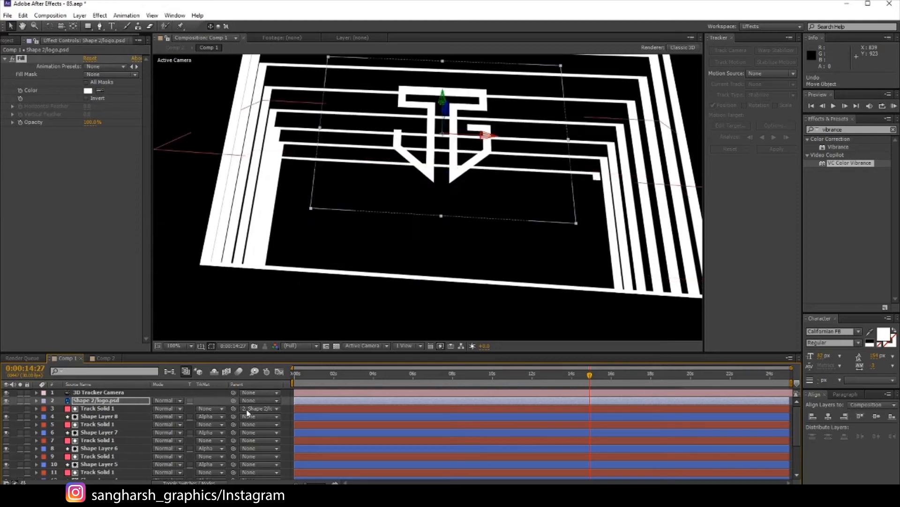
# - Set the parent of the layer 3 Track Solid 1 to None and move the logo down to about 2582, 545, 5097
pyautogui.click(247, 409)
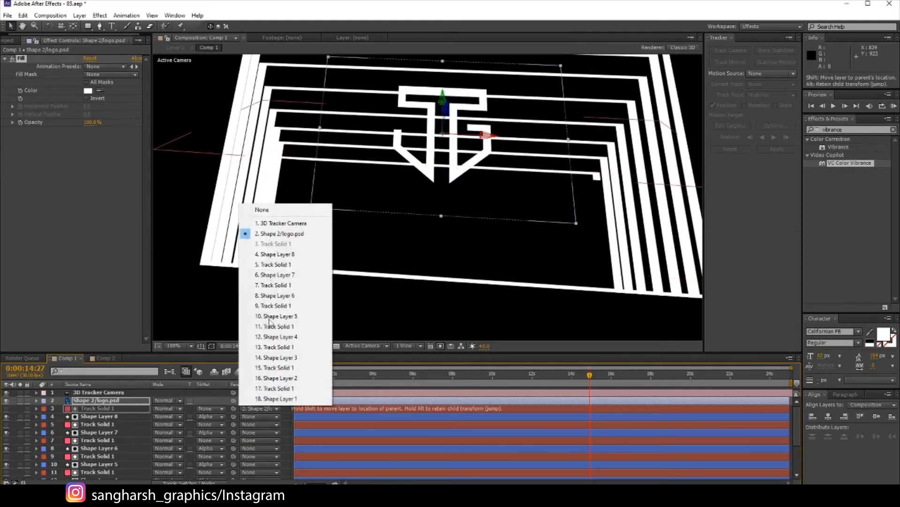
pyautogui.click(279, 209)
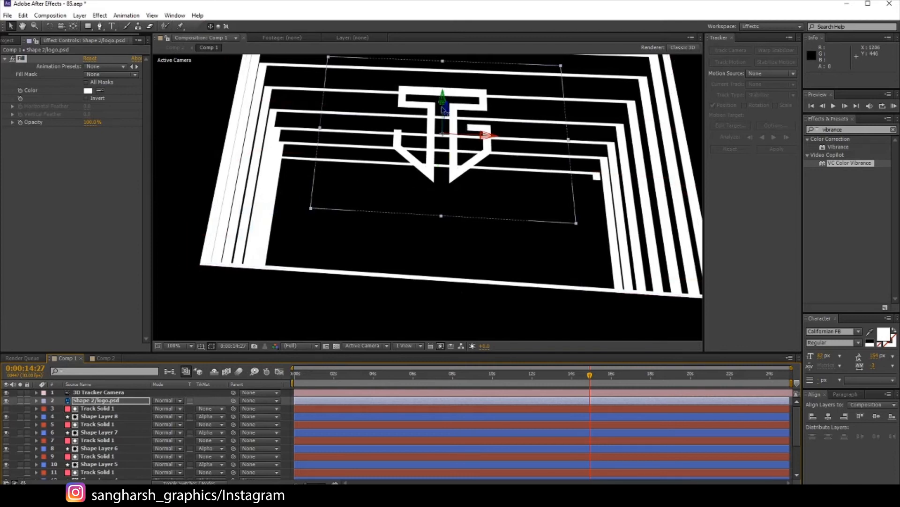
pyautogui.moveTo(444, 108); pyautogui.dragTo(441, 286)
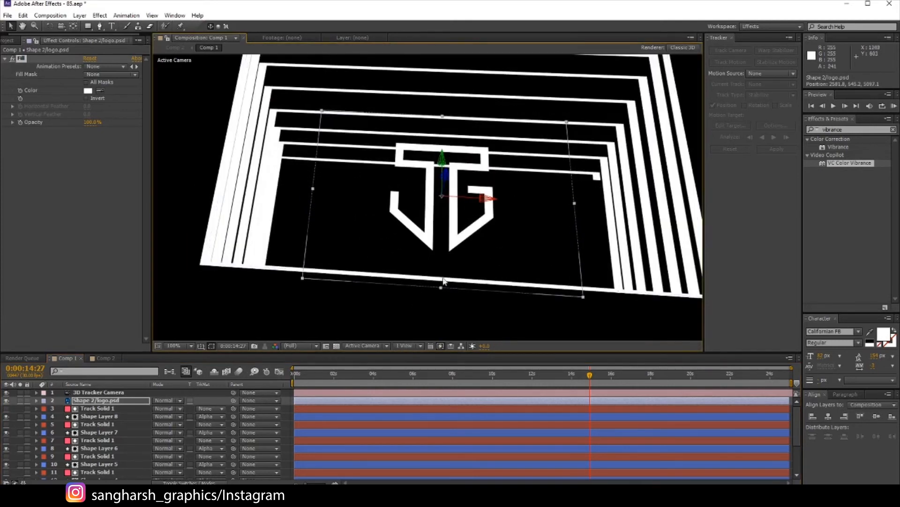
# - Copy the position, orientation and rotation values from Track Solid 1 on layer 5 to Track Solid 1 on layer 3
pyautogui.click(111, 408)
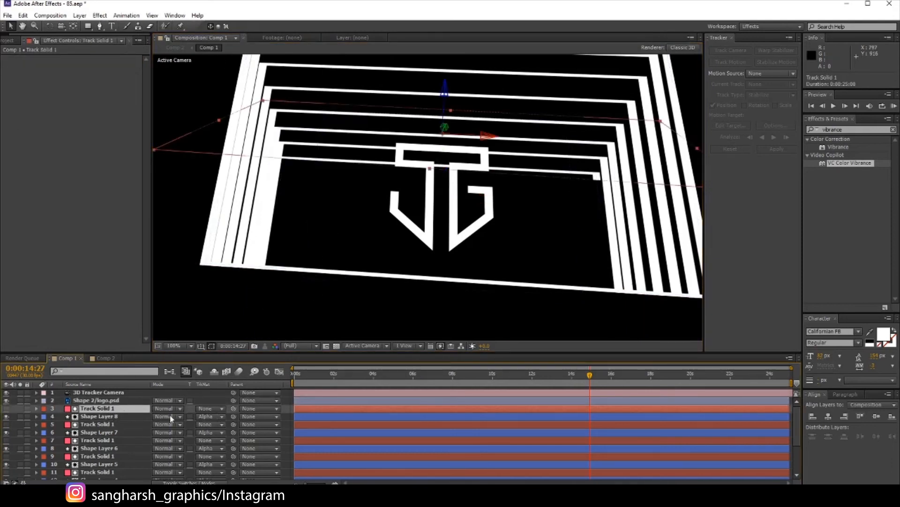
pyautogui.click(98, 425)
pyautogui.press('p')
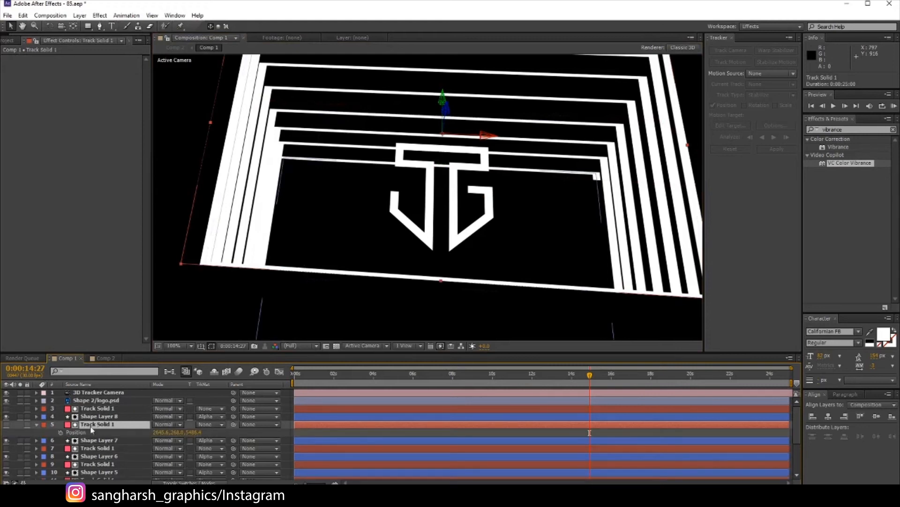
pyautogui.hotkey('alt', 'shift', 'p')
pyautogui.click(97, 409)
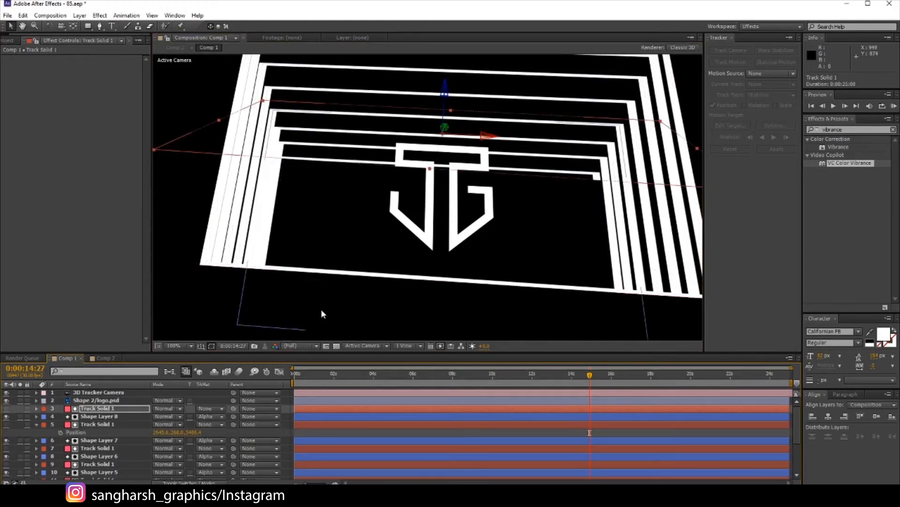
pyautogui.click(107, 424)
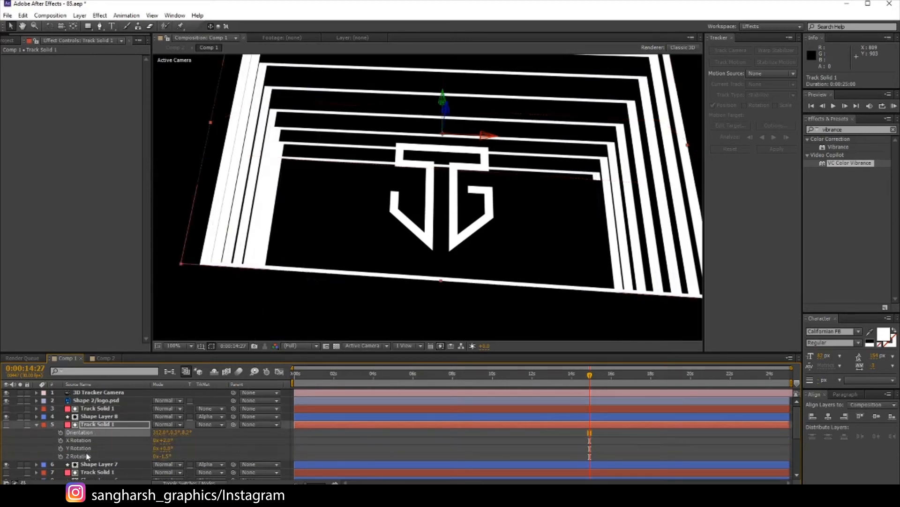
pyautogui.click(108, 409)
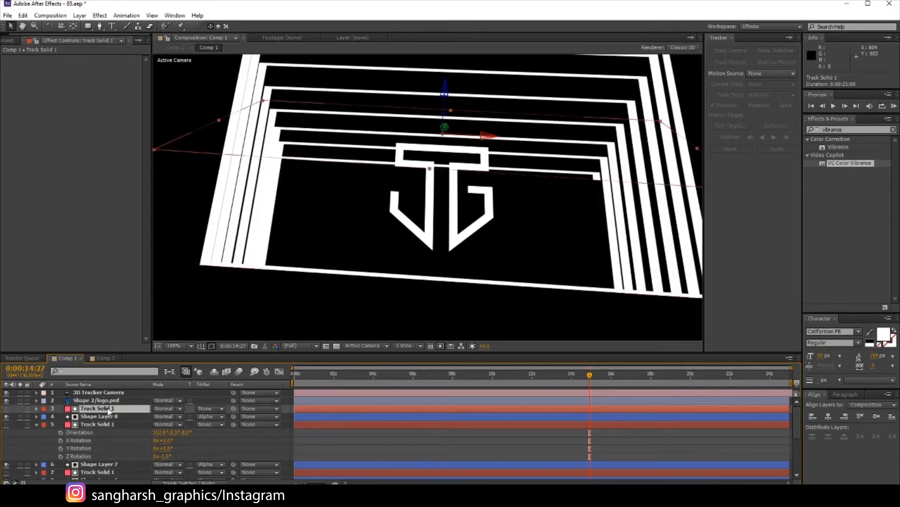
pyautogui.press('Return')
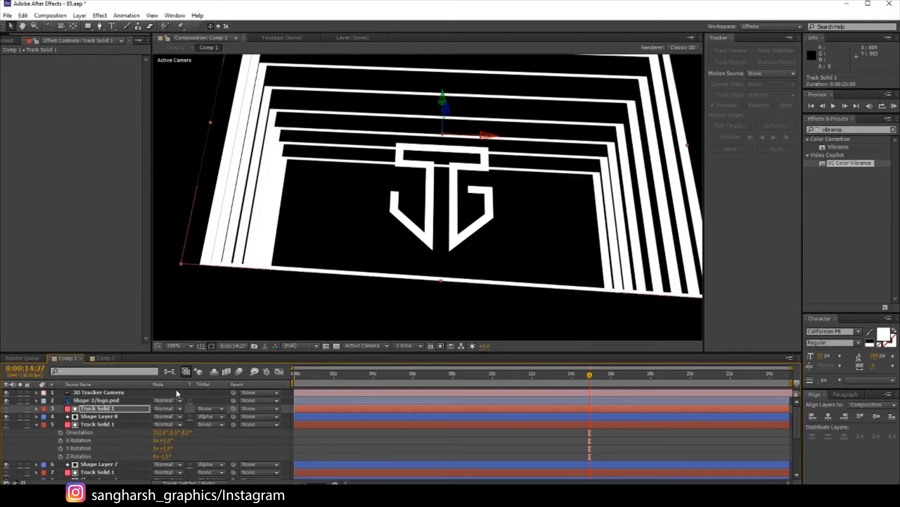
# - Move the logo along its Z axis to about 2592, 583, 5161 and change its Fill colour to a pale pink
pyautogui.click(106, 400)
pyautogui.moveTo(445, 164); pyautogui.dragTo(446, 142)
pyautogui.click(88, 90)
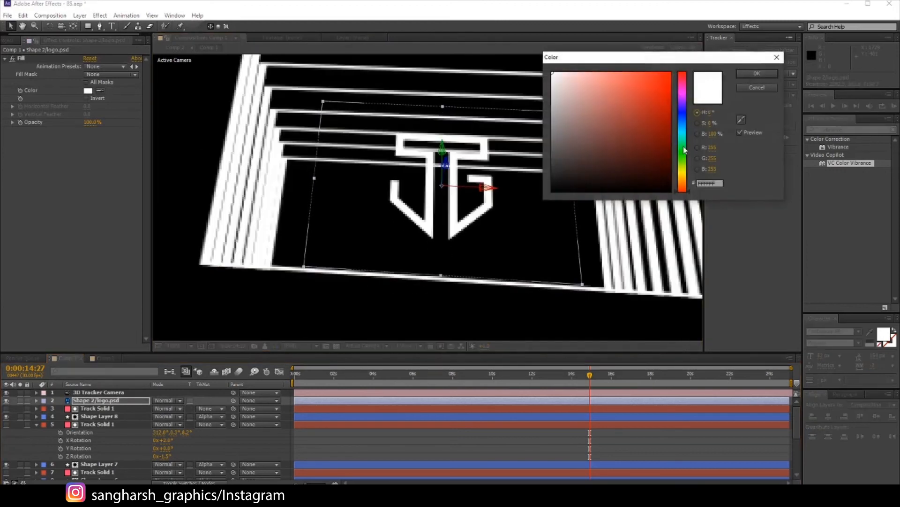
pyautogui.moveTo(666, 137)
pyautogui.mouseDown()
pyautogui.moveTo(690, 47)
pyautogui.moveTo(558, 45)
pyautogui.moveTo(602, 47)
pyautogui.mouseUp()
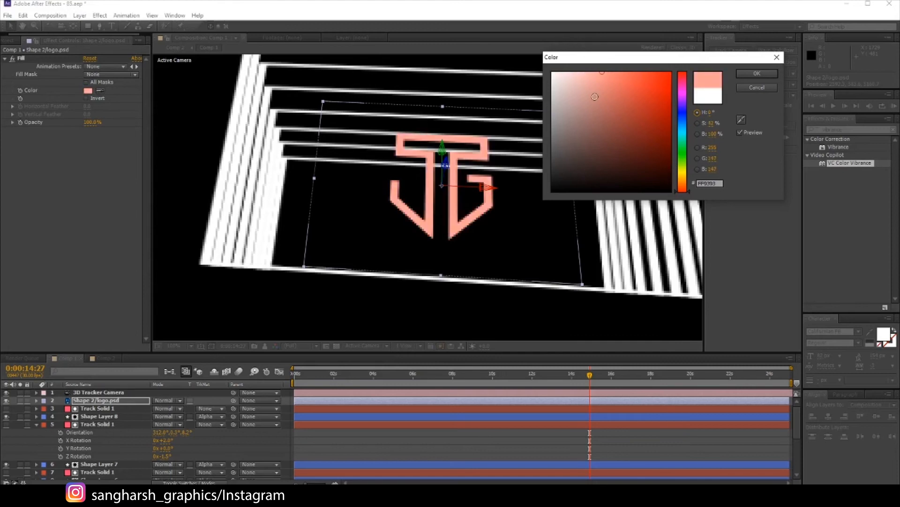
pyautogui.moveTo(590, 78)
pyautogui.mouseDown()
pyautogui.moveTo(586, 97)
pyautogui.moveTo(639, 156)
pyautogui.moveTo(580, 101)
pyautogui.moveTo(587, 74)
pyautogui.mouseUp()
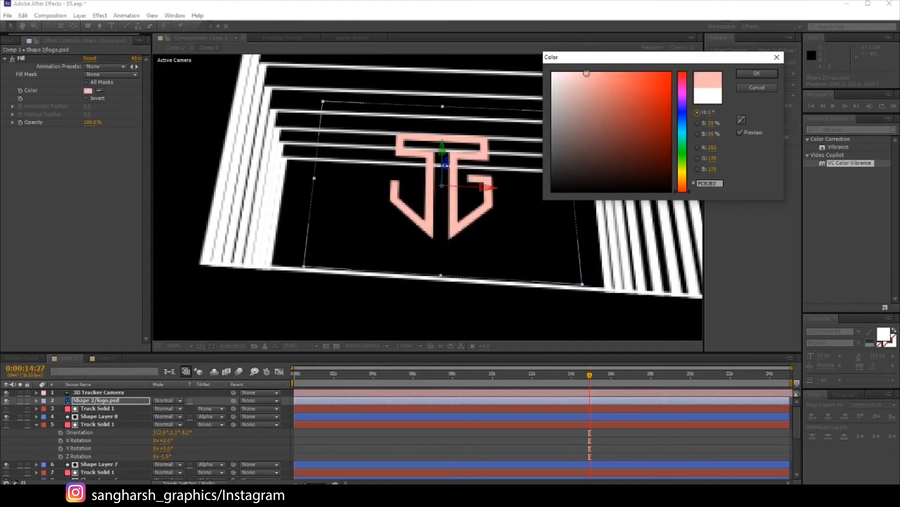
pyautogui.click(756, 74)
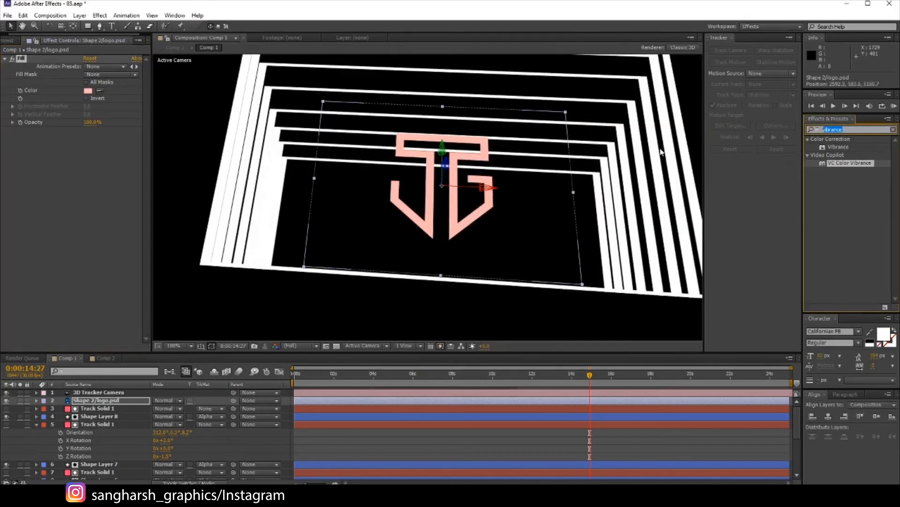
# - Apply the Stylize Glow effect to the logo, lower its Glow Threshold and set its Glow Radius to 57
pyautogui.write('glow')
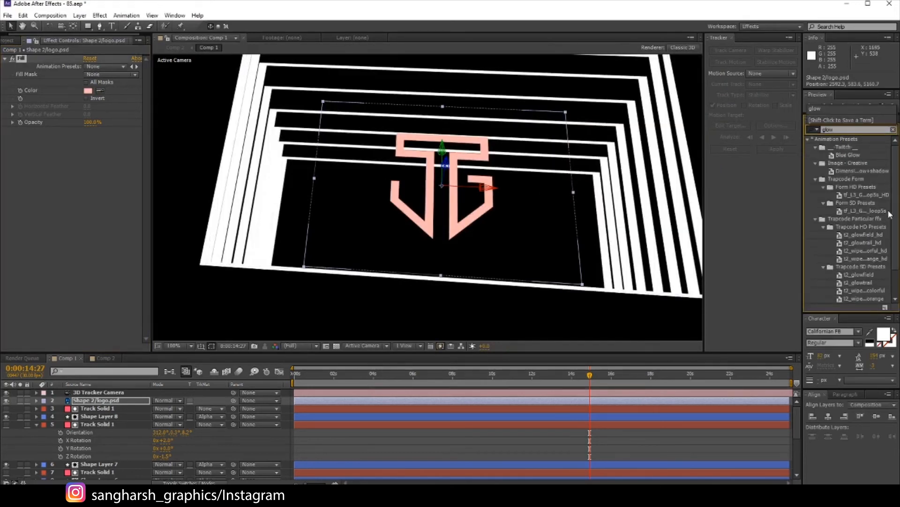
pyautogui.moveTo(835, 282); pyautogui.dragTo(108, 172)
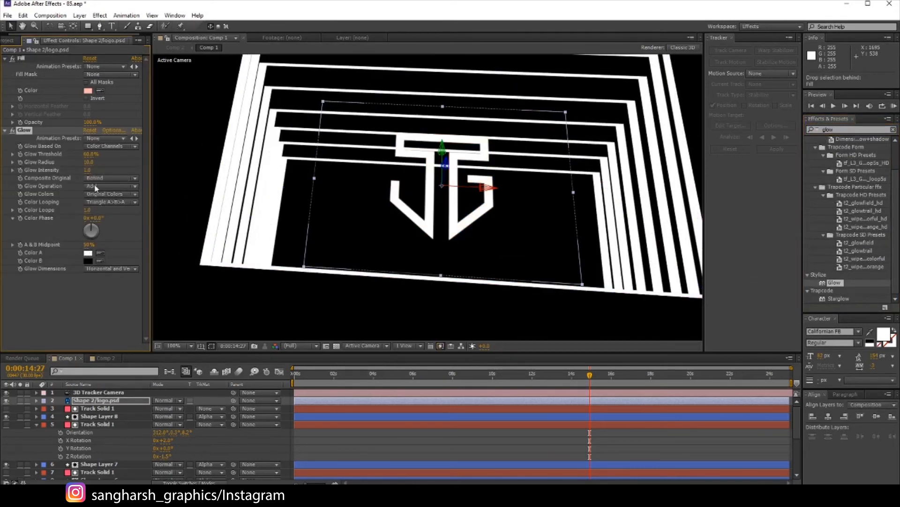
pyautogui.moveTo(90, 154); pyautogui.dragTo(118, 168)
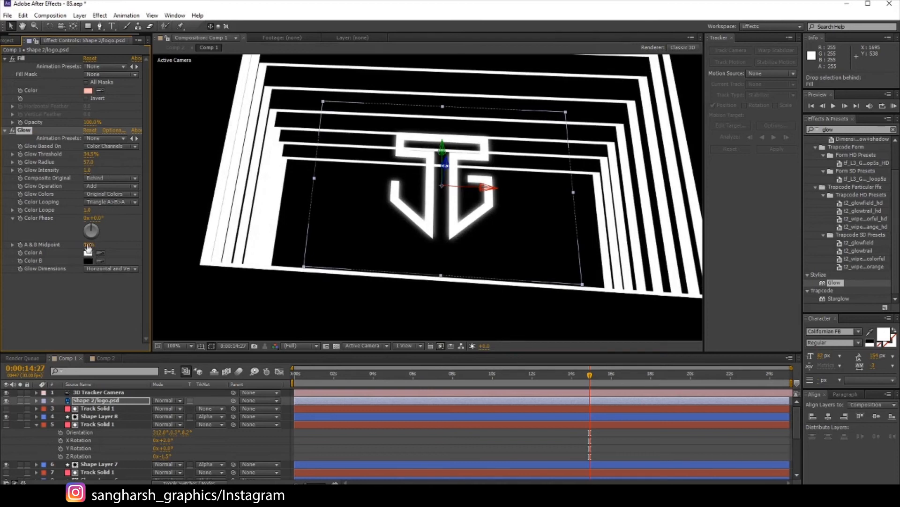
# - Set the logo's Glow Colors to A & B Colors and try an orange hue for Color A
pyautogui.click(98, 199)
pyautogui.click(98, 194)
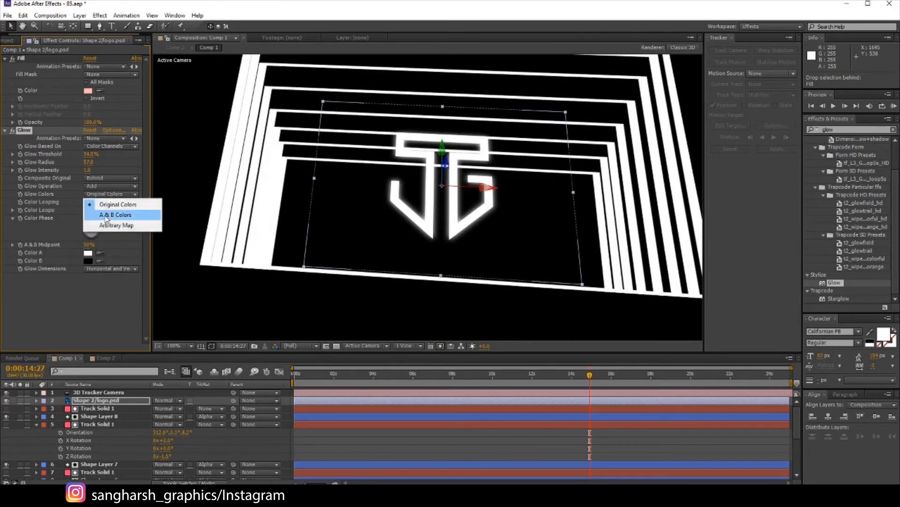
pyautogui.click(105, 216)
pyautogui.click(88, 253)
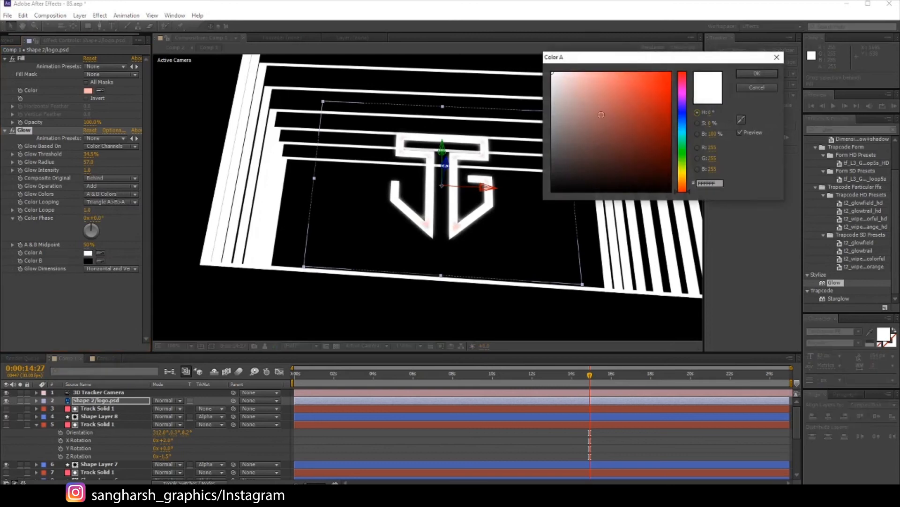
pyautogui.click(685, 187)
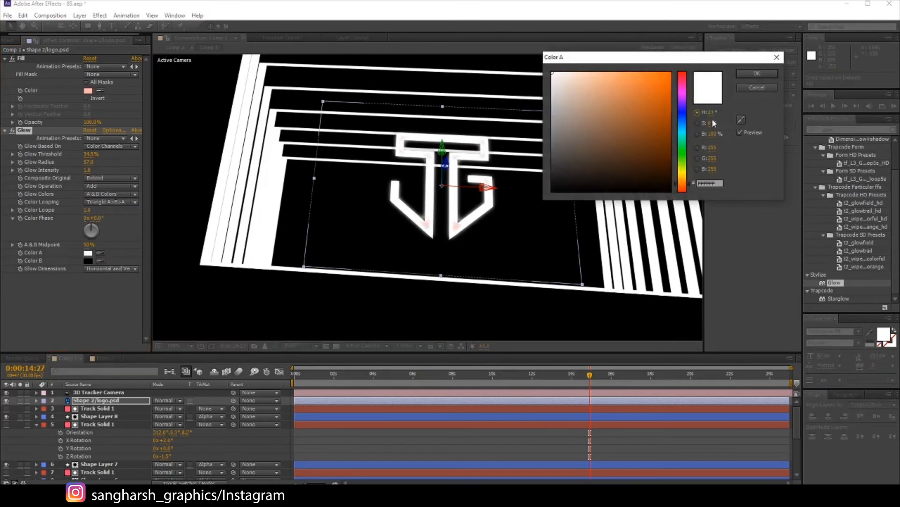
pyautogui.click(749, 74)
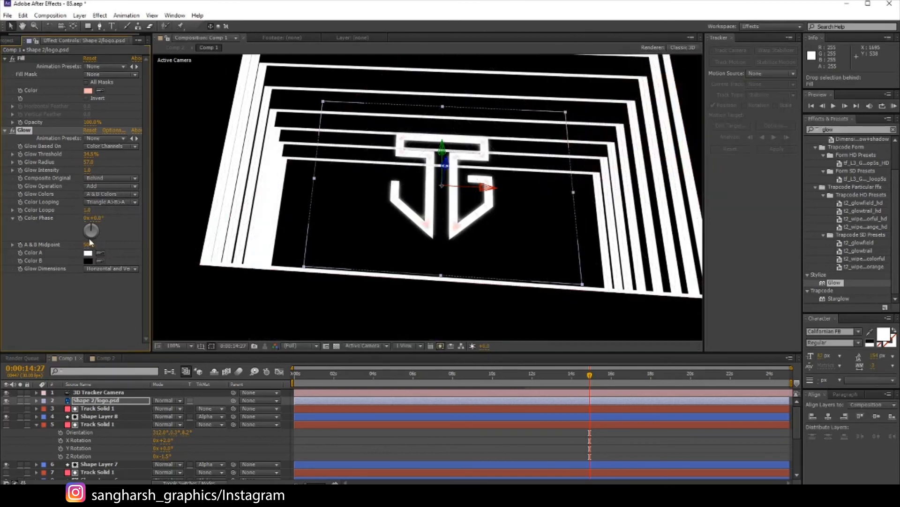
# - Set the Glow effect's Composite Original option to On Top
pyautogui.click(107, 186)
pyautogui.click(109, 178)
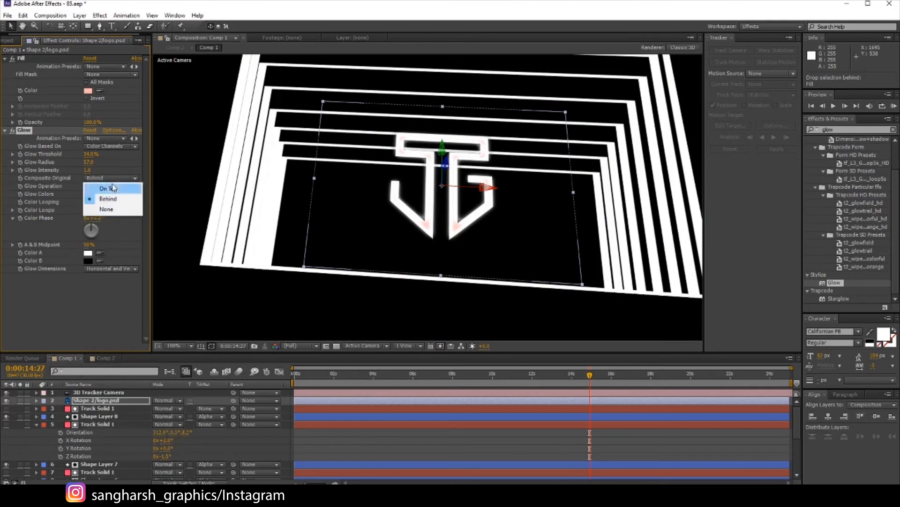
pyautogui.click(113, 189)
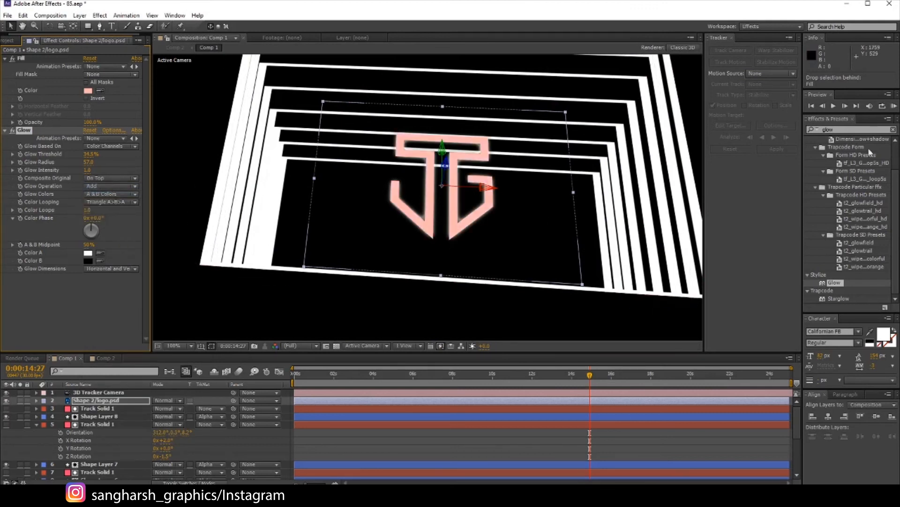
# - Find the Twitch presets in the effects library and apply the Bad Distortion preset to the logo below Glow
pyautogui.click(845, 130)
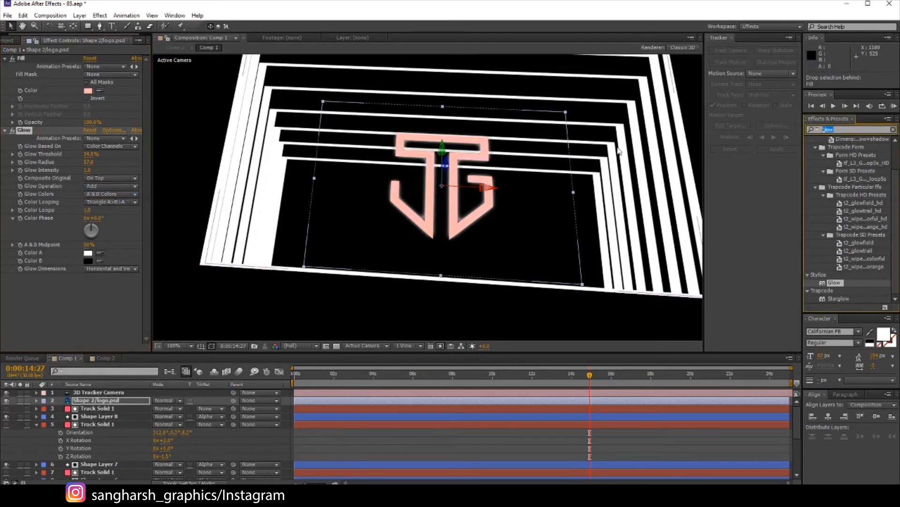
pyautogui.write('tw')
pyautogui.write('kl')
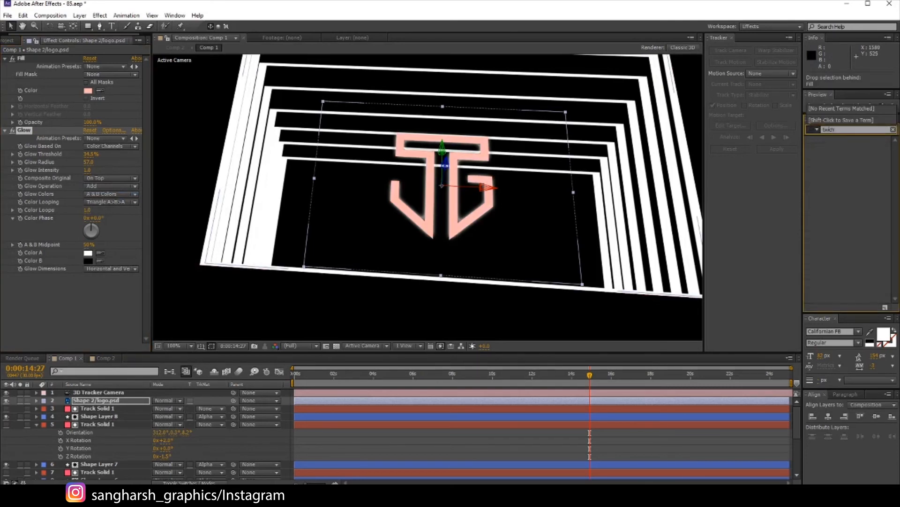
pyautogui.press('BackSpace')
pyautogui.press('BackSpace')
pyautogui.write('it')
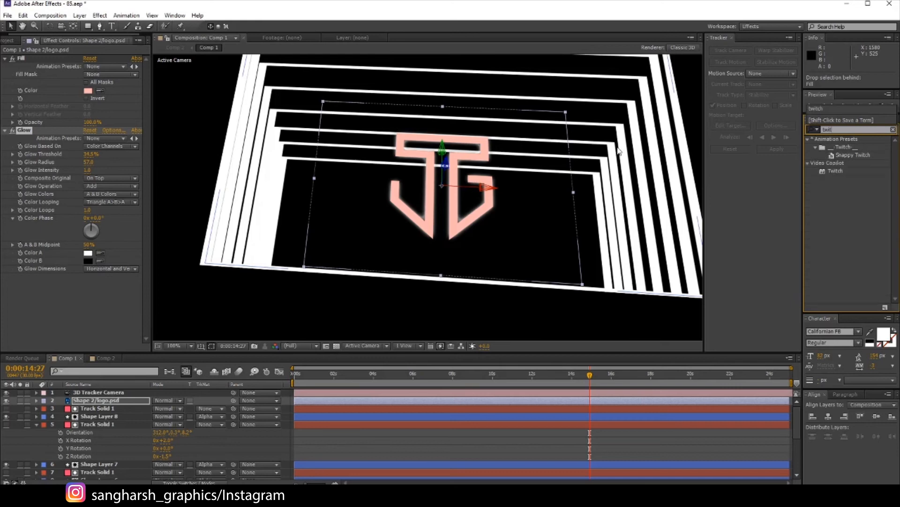
pyautogui.click(854, 155)
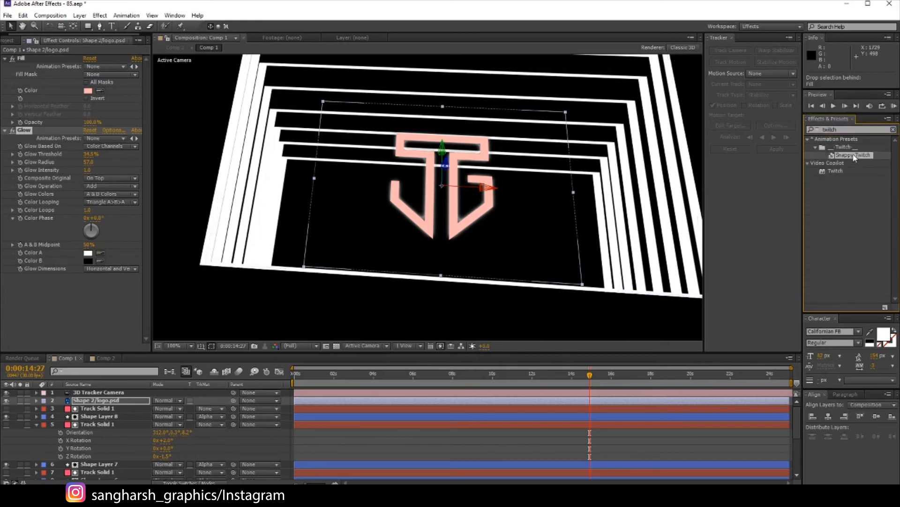
pyautogui.click(816, 148)
pyautogui.click(815, 145)
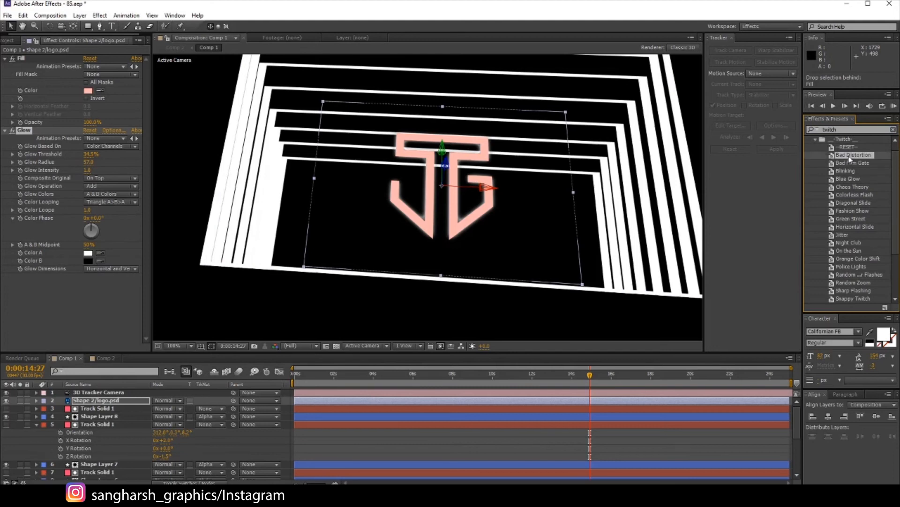
pyautogui.moveTo(849, 154); pyautogui.dragTo(58, 277)
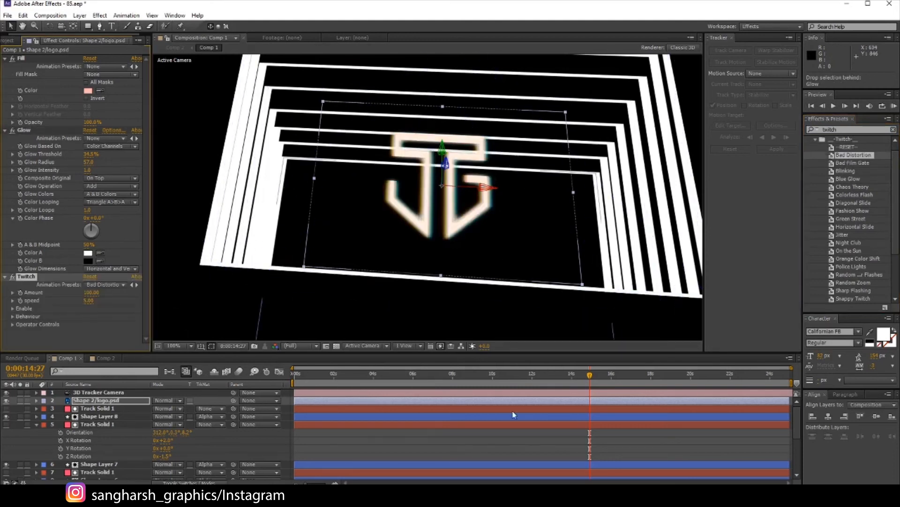
# - Delete the Glow effect from the logo and expand the Behaviour settings of its Twitch effect
pyautogui.click(23, 130)
pyautogui.press('Delete')
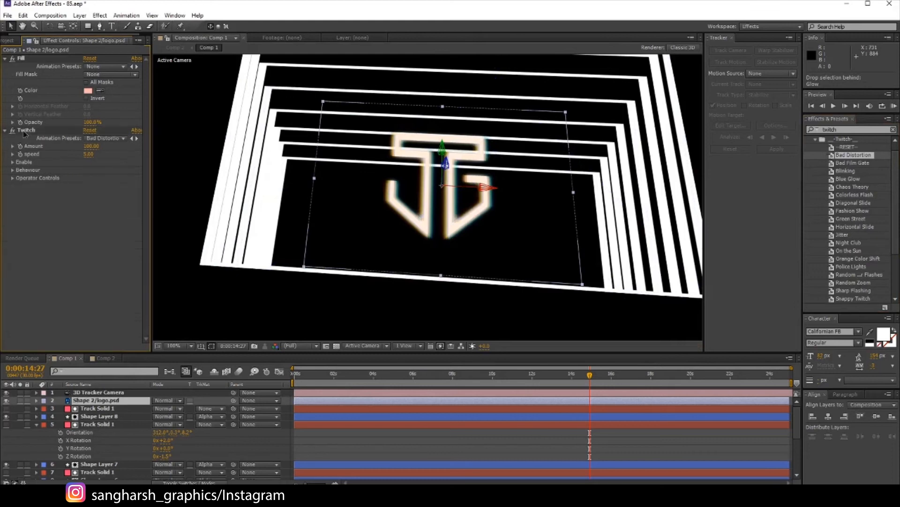
pyautogui.click(13, 170)
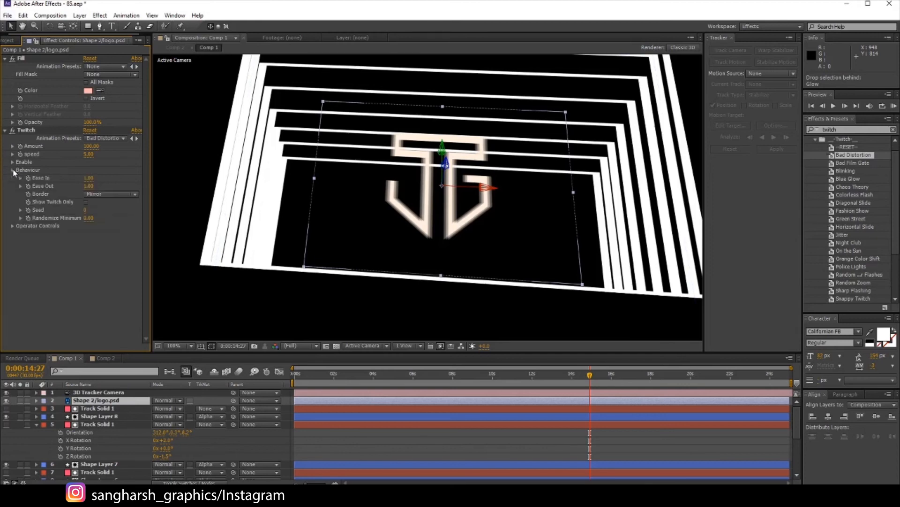
# - Examine the Twitch effect's Operator Controls, Enable and Color settings, and check the logo's twitching around 10 and 15 seconds
pyautogui.click(13, 226)
pyautogui.click(599, 402)
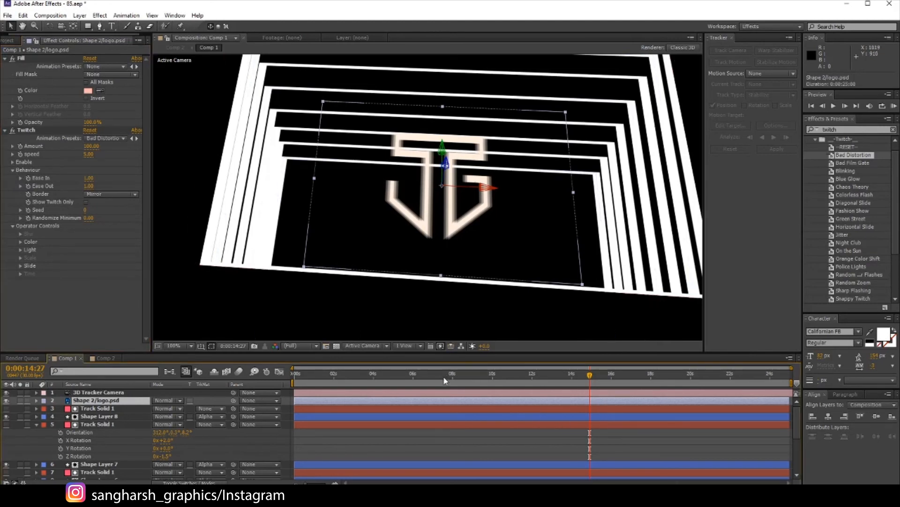
pyautogui.moveTo(446, 381); pyautogui.dragTo(492, 380)
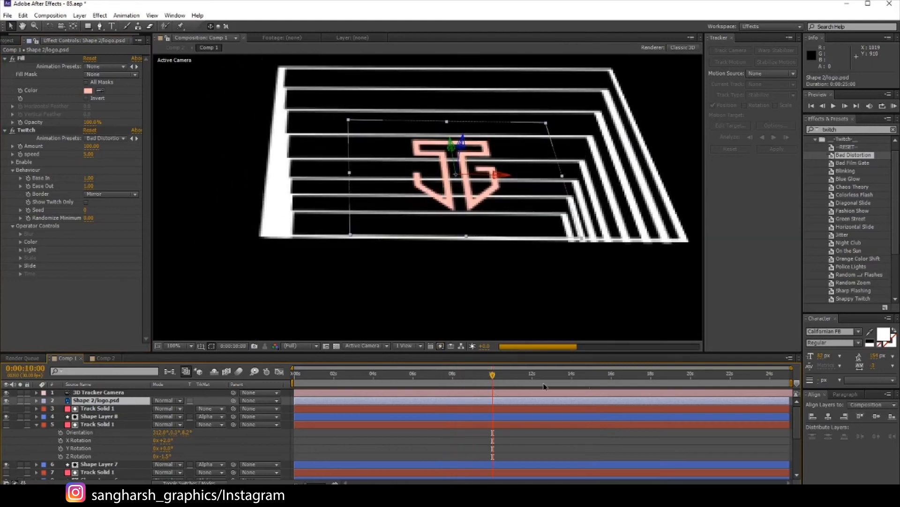
pyautogui.moveTo(565, 381); pyautogui.dragTo(595, 381)
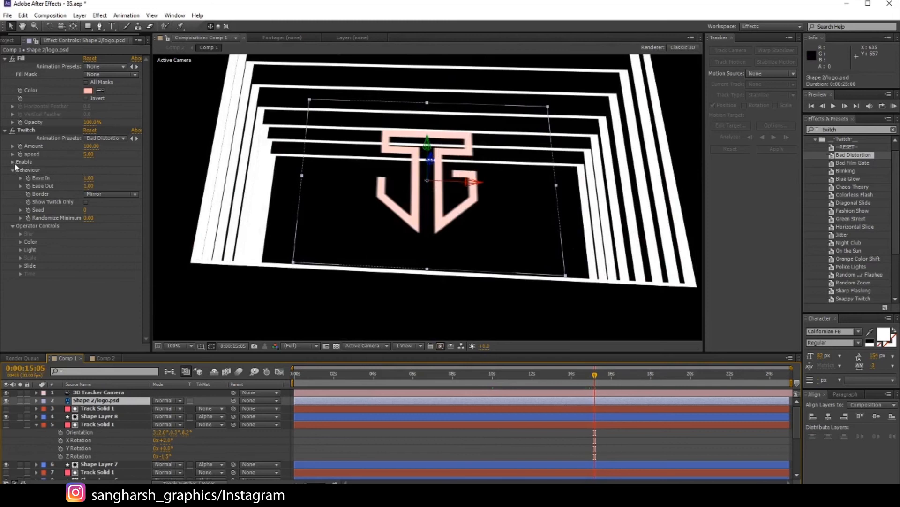
pyautogui.click(92, 197)
pyautogui.click(14, 164)
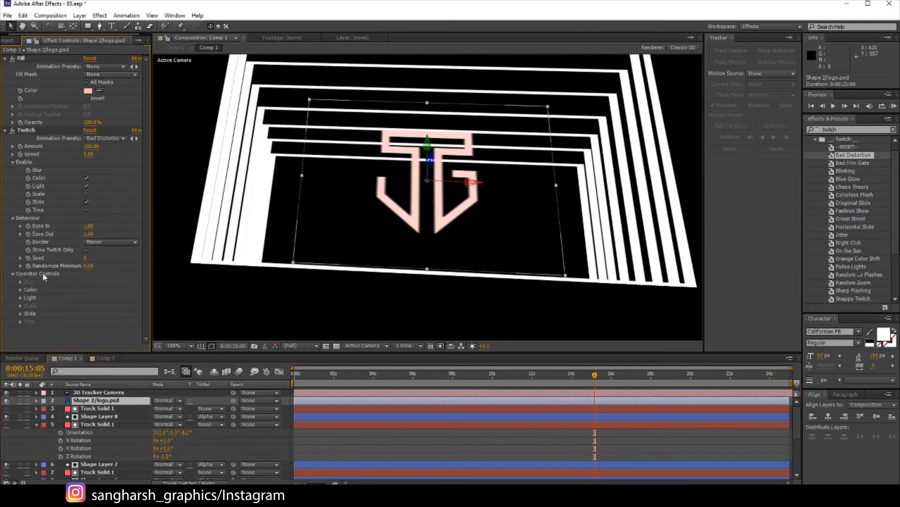
pyautogui.click(20, 289)
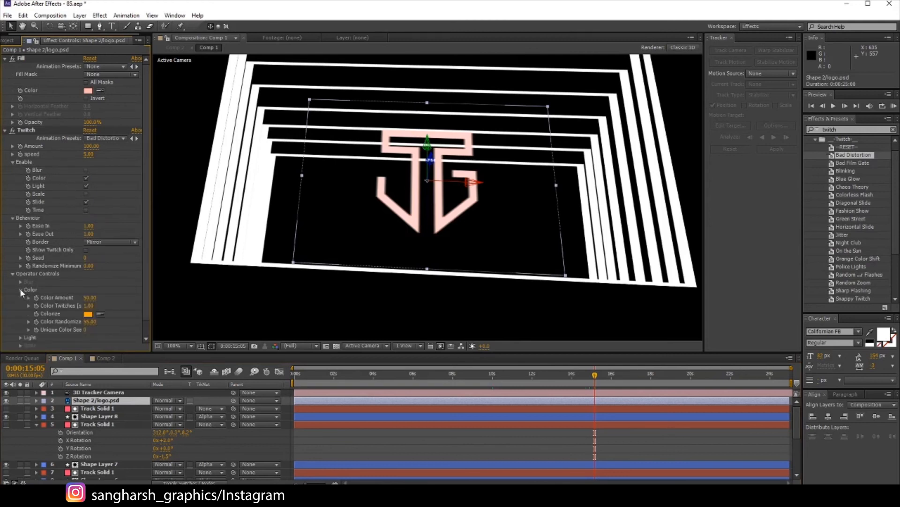
# - Reveal the logo layer's Fill and Twitch effect properties in the timeline
pyautogui.click(37, 400)
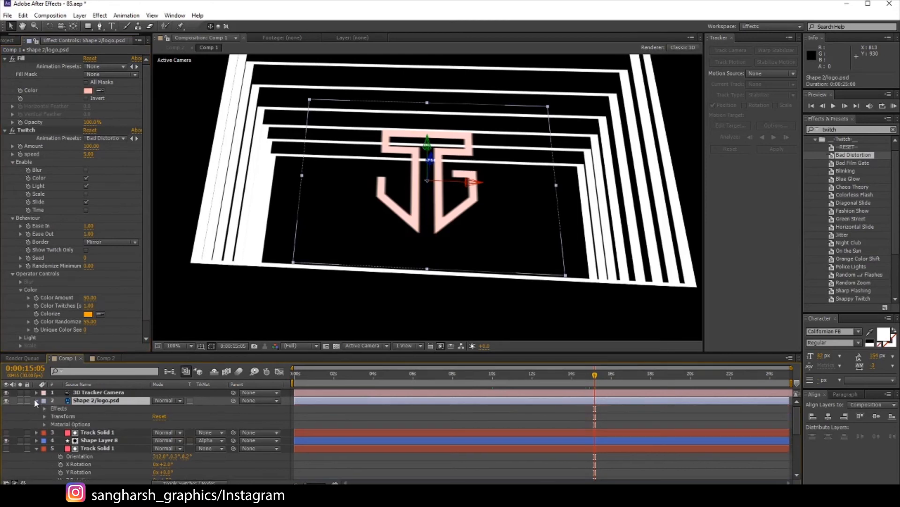
pyautogui.click(45, 408)
pyautogui.click(53, 416)
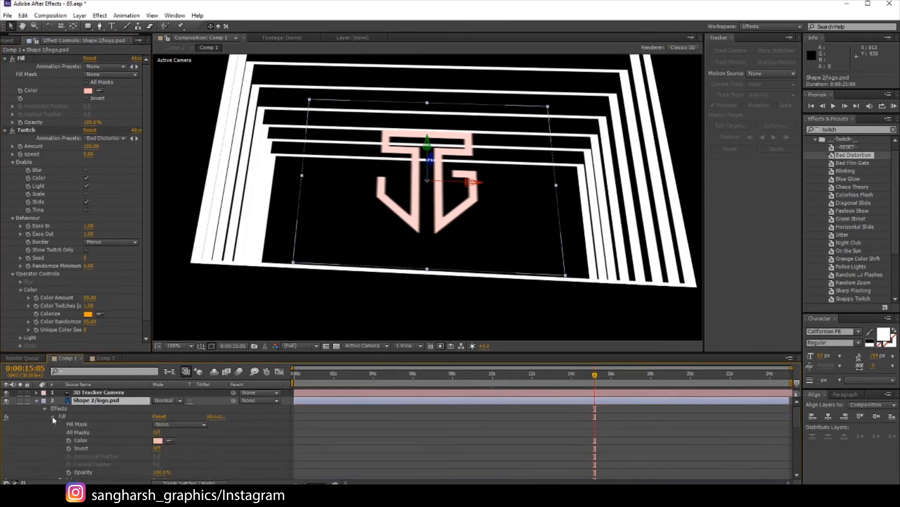
pyautogui.scroll(-3, 68, 432)
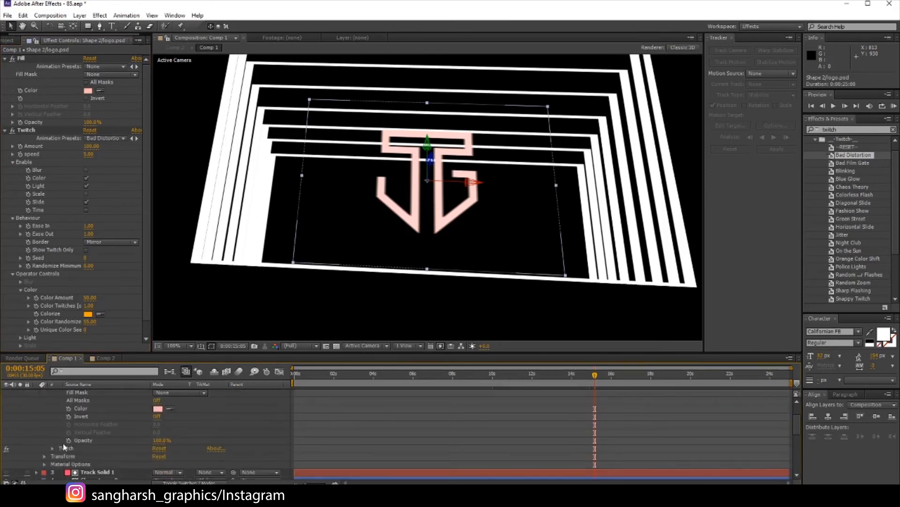
pyautogui.click(52, 448)
pyautogui.scroll(-3, 66, 445)
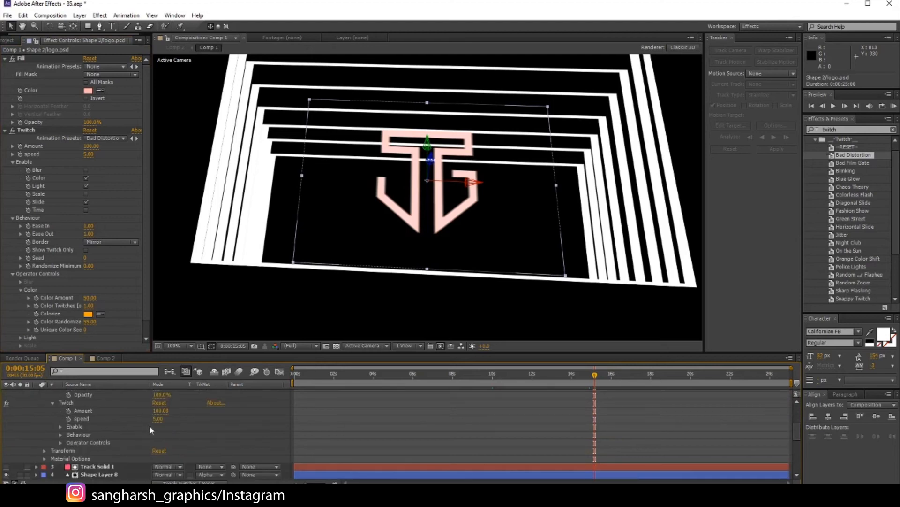
# - Raise the logo's Twitch speed to about 32 and set its Amount to 100, checking the distortion at different times
pyautogui.click(353, 379)
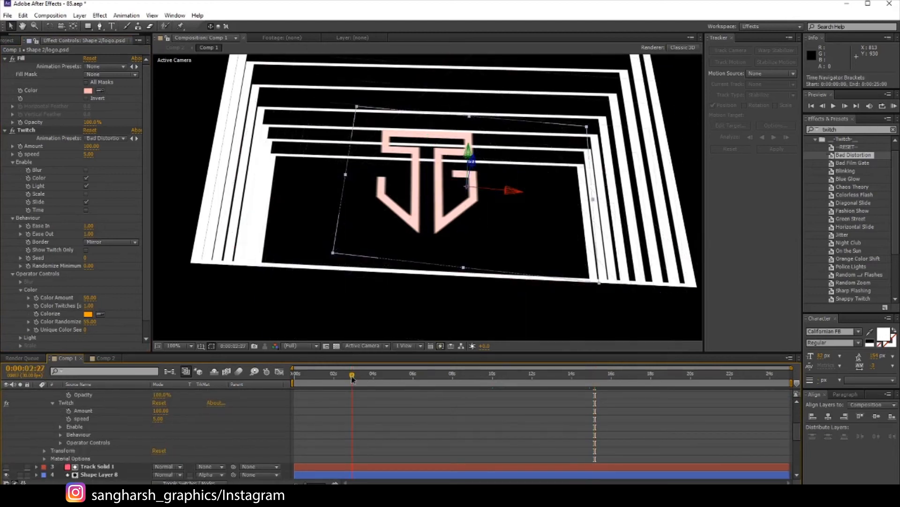
pyautogui.moveTo(353, 379); pyautogui.dragTo(589, 380)
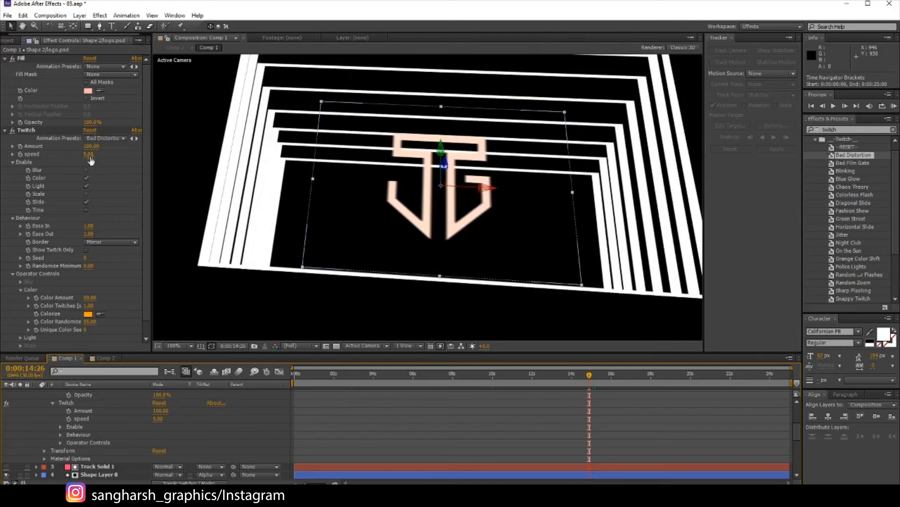
pyautogui.moveTo(90, 154)
pyautogui.mouseDown()
pyautogui.moveTo(100, 156)
pyautogui.moveTo(98, 149)
pyautogui.mouseUp()
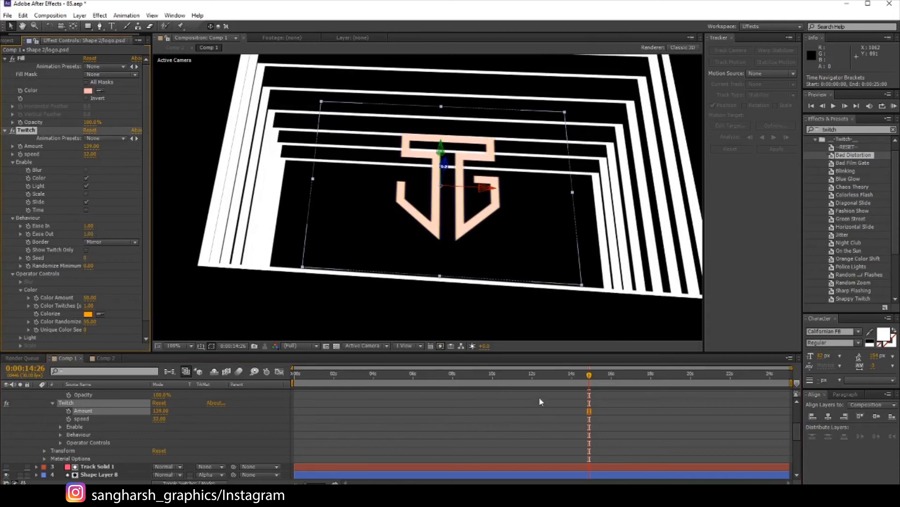
pyautogui.moveTo(514, 375); pyautogui.dragTo(414, 375)
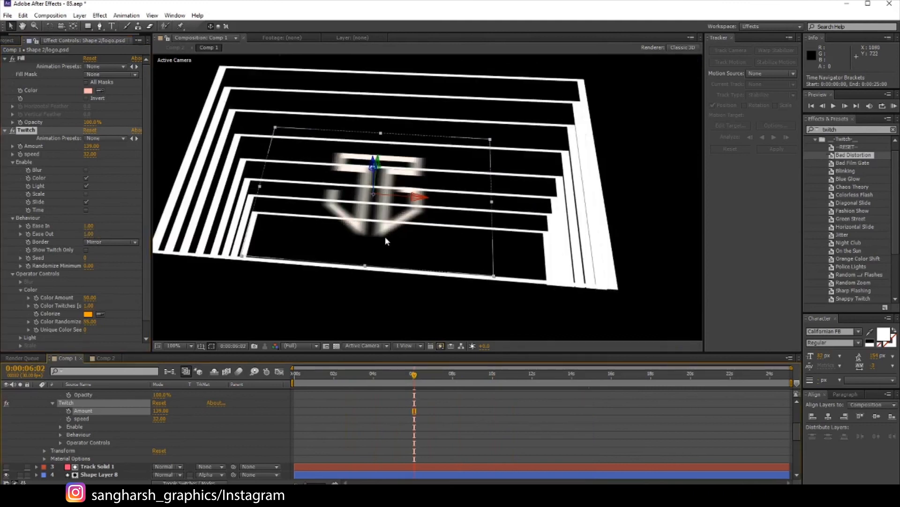
pyautogui.click(92, 147)
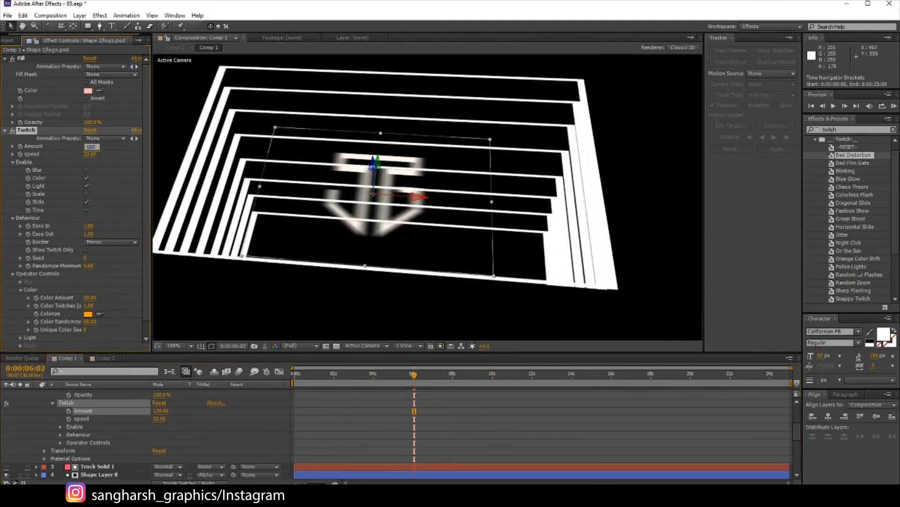
pyautogui.write('100')
pyautogui.press('Return')
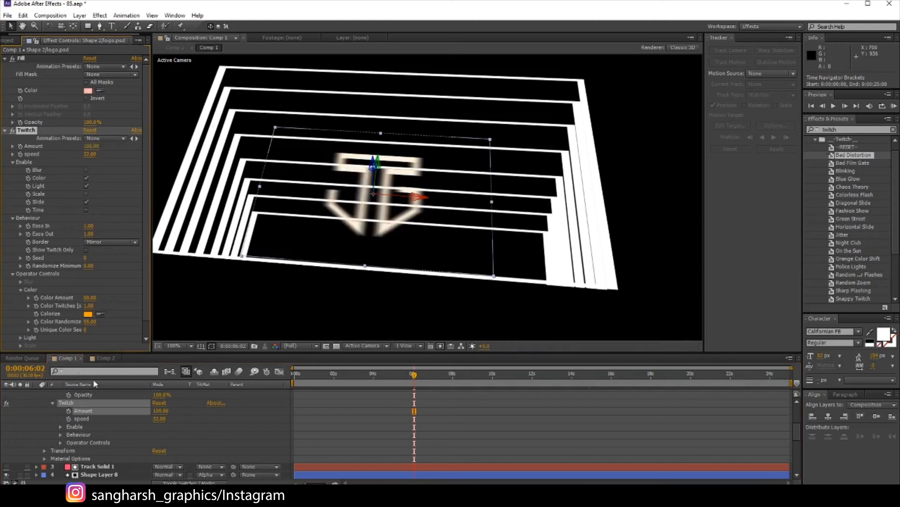
# - In Comp 2, compare the Comp 1 layer with each glow switched off and delete its Glow 2 effect
pyautogui.click(104, 358)
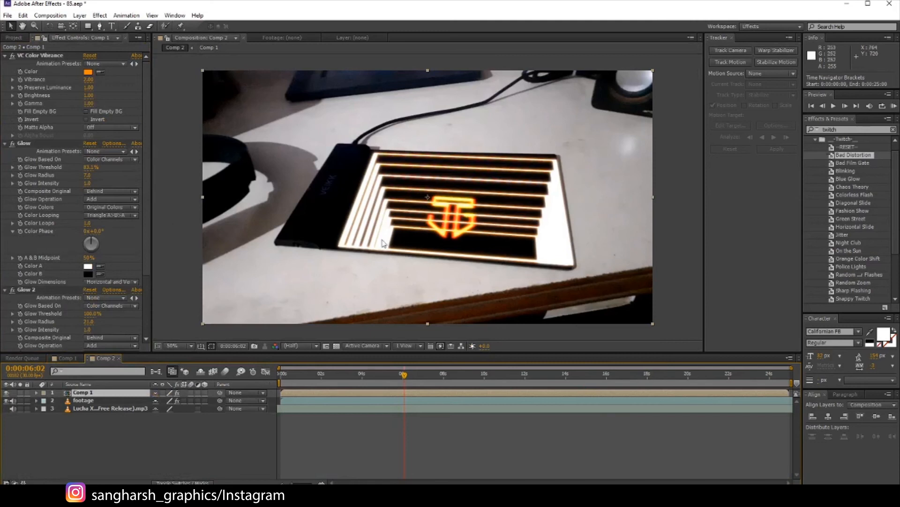
pyautogui.click(12, 146)
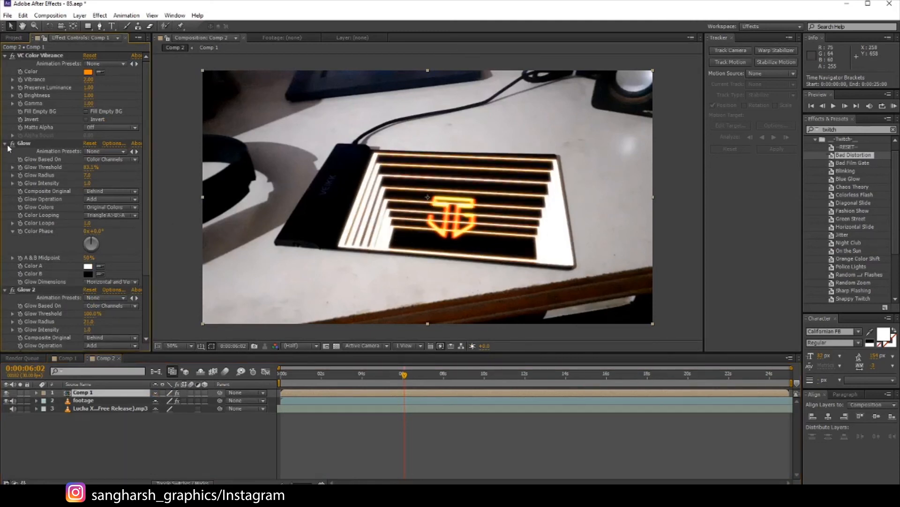
pyautogui.click(13, 146)
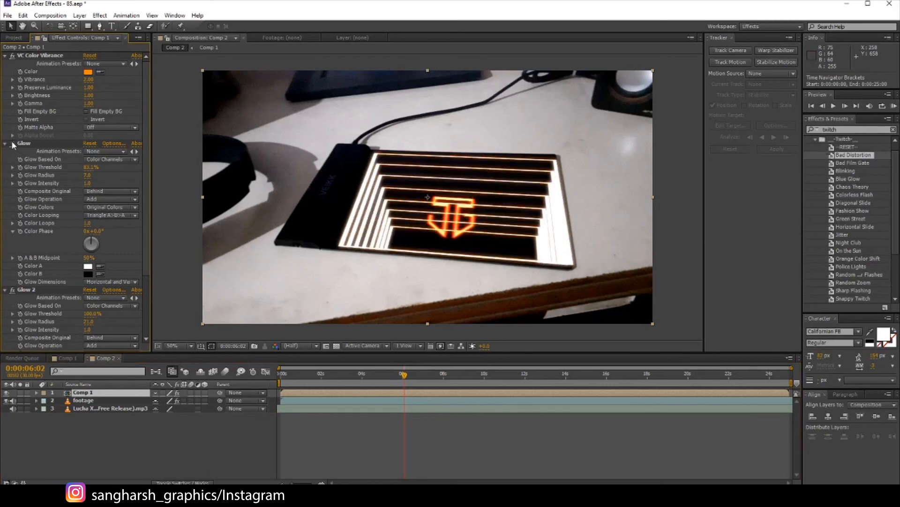
pyautogui.click(13, 145)
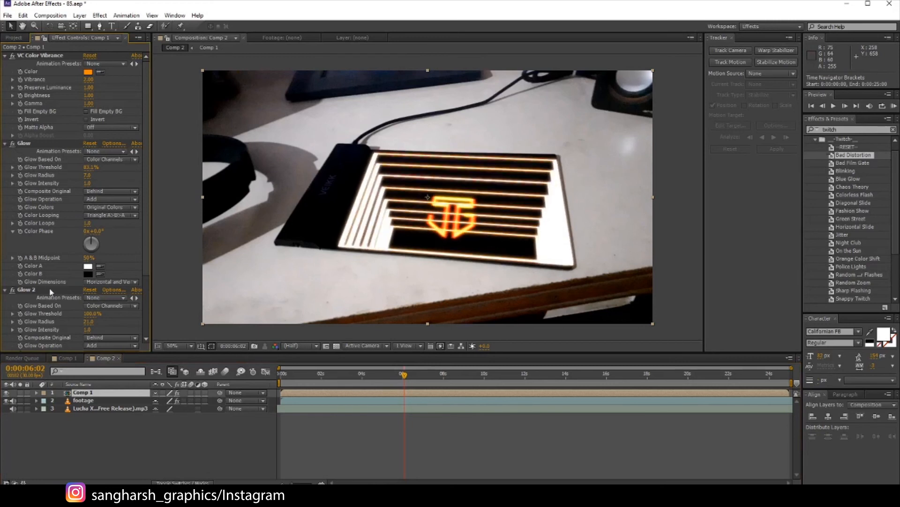
pyautogui.click(12, 290)
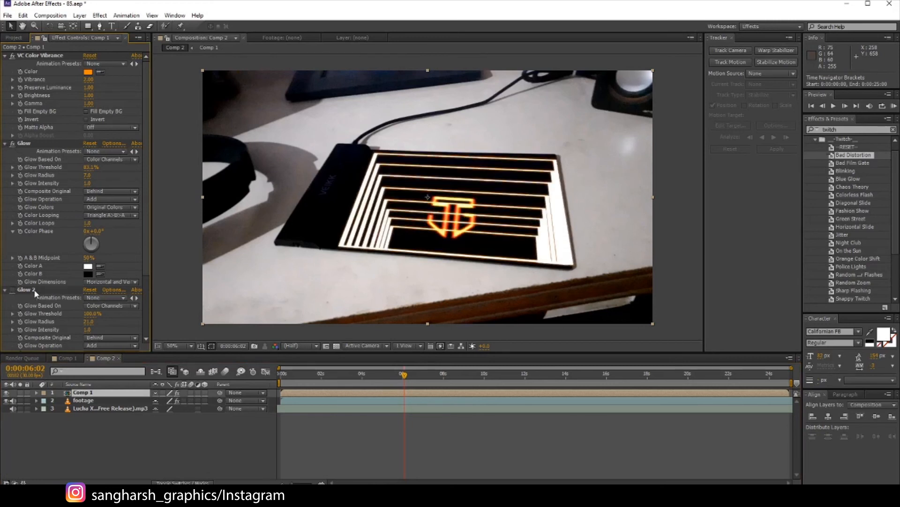
pyautogui.click(34, 290)
pyautogui.press('Delete')
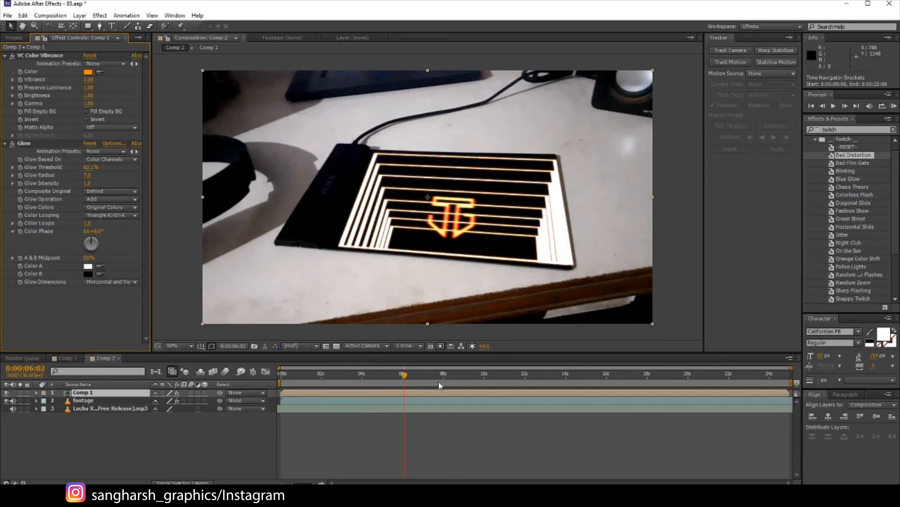
# - Preview the glowing composite over the footage in Comp 2 at several times between about 9 and 21 seconds
pyautogui.moveTo(438, 382); pyautogui.dragTo(466, 384)
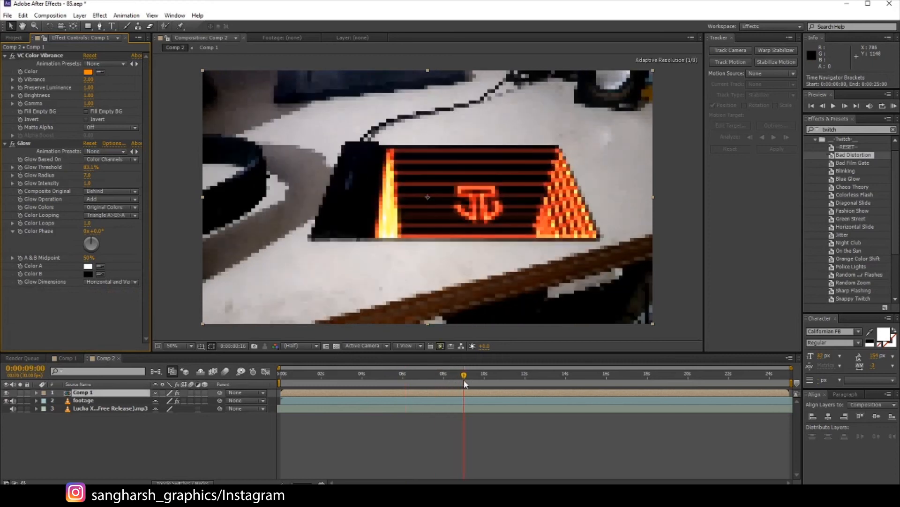
pyautogui.click(516, 376)
pyautogui.click(563, 383)
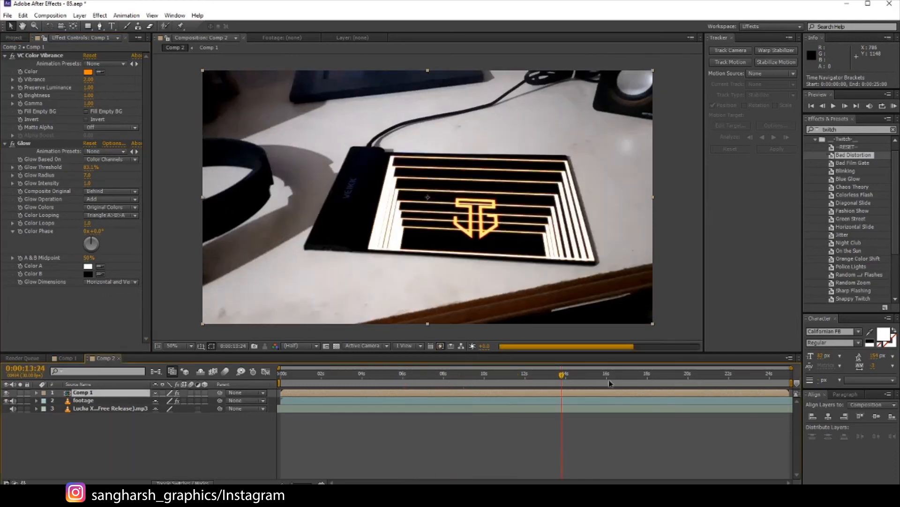
pyautogui.click(649, 384)
pyautogui.click(708, 383)
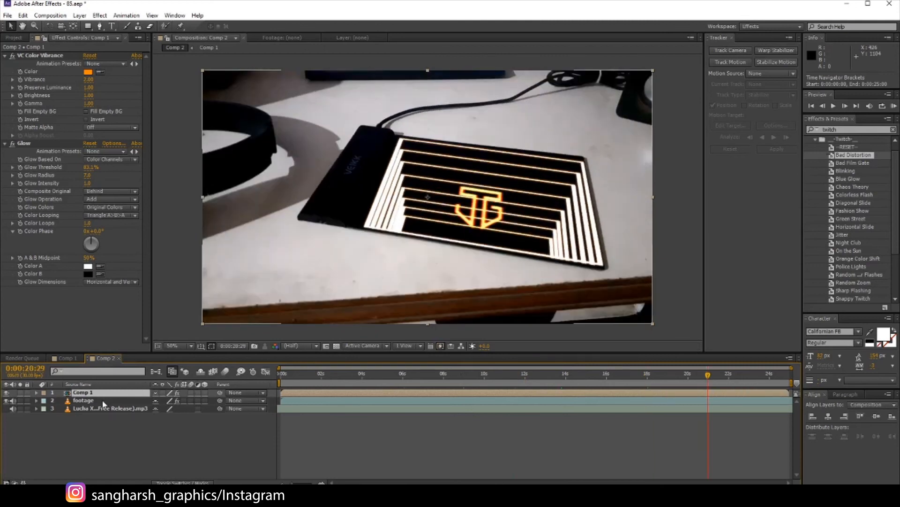
# - In Comp 1, select Shape Layer 1 through Shape Layer 8 and change their stroke colour to orange FF8F21
pyautogui.doubleClick(102, 393)
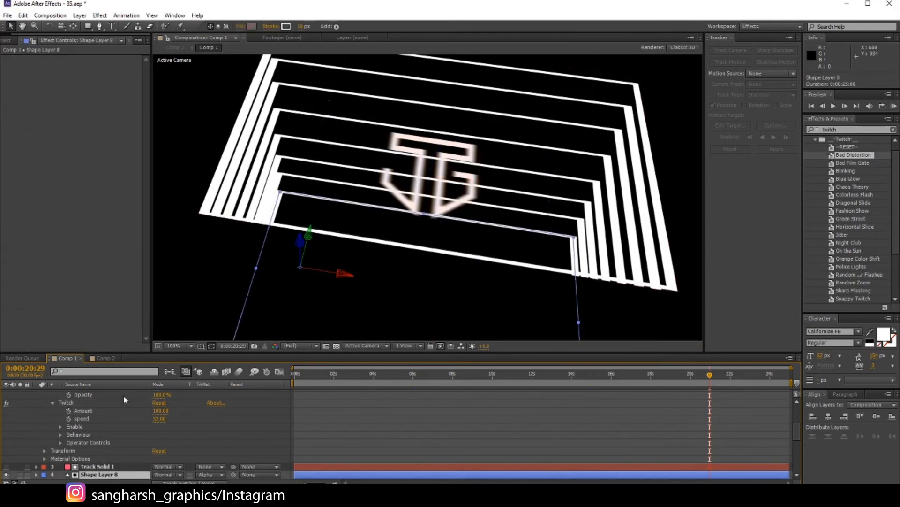
pyautogui.scroll(-3, 105, 425)
pyautogui.keyDown('ctrl'); pyautogui.click(100, 458); pyautogui.keyUp('ctrl')
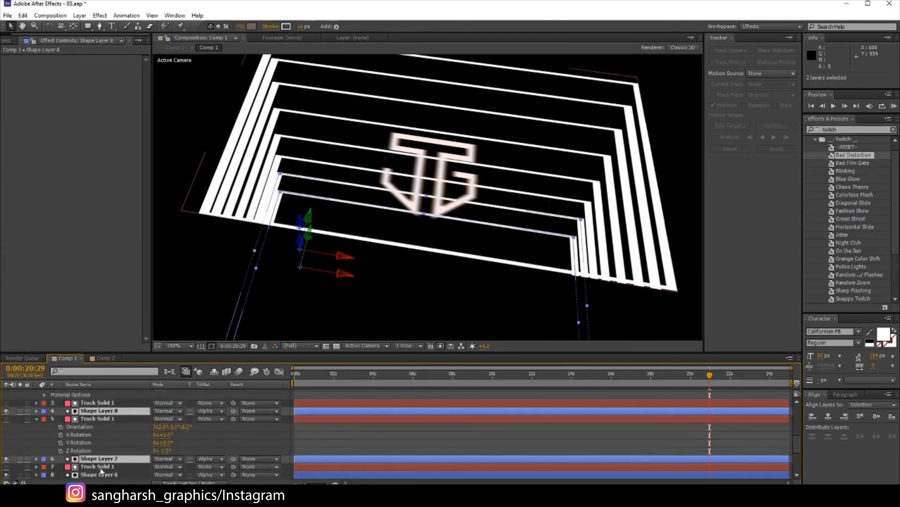
pyautogui.keyDown('ctrl'); pyautogui.click(100, 474); pyautogui.keyUp('ctrl')
pyautogui.scroll(-3, 101, 471)
pyautogui.keyDown('ctrl'); pyautogui.click(99, 427); pyautogui.keyUp('ctrl')
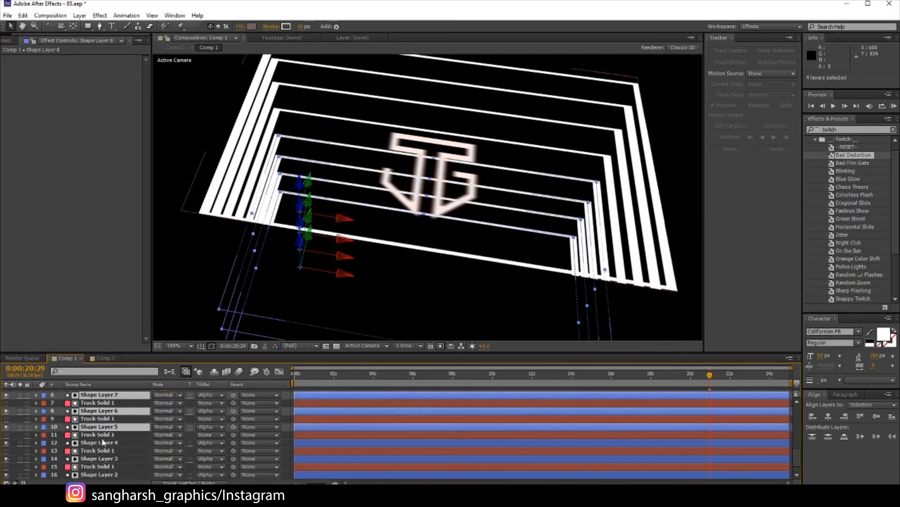
pyautogui.keyDown('ctrl'); pyautogui.click(99, 442); pyautogui.keyUp('ctrl')
pyautogui.keyDown('ctrl'); pyautogui.click(99, 458); pyautogui.keyUp('ctrl')
pyautogui.keyDown('ctrl'); pyautogui.click(100, 474); pyautogui.keyUp('ctrl')
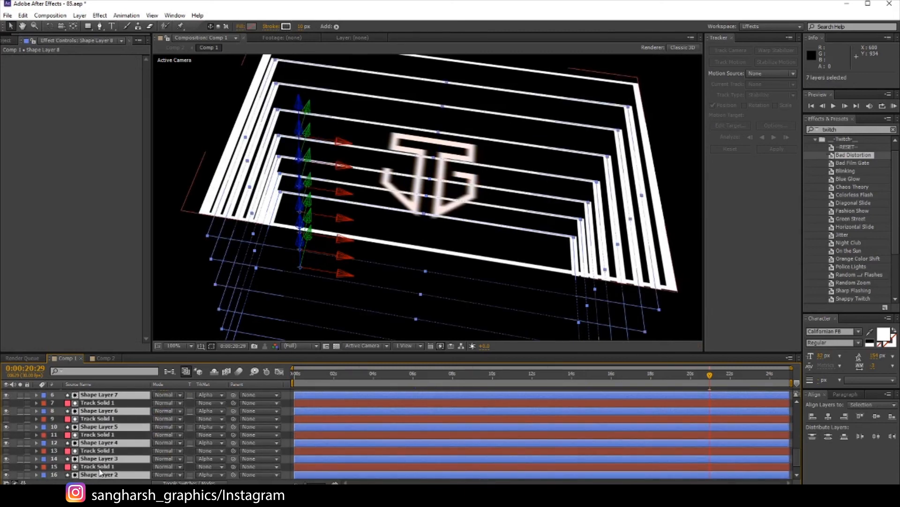
pyautogui.scroll(-1, 101, 471)
pyautogui.keyDown('ctrl'); pyautogui.click(102, 473); pyautogui.keyUp('ctrl')
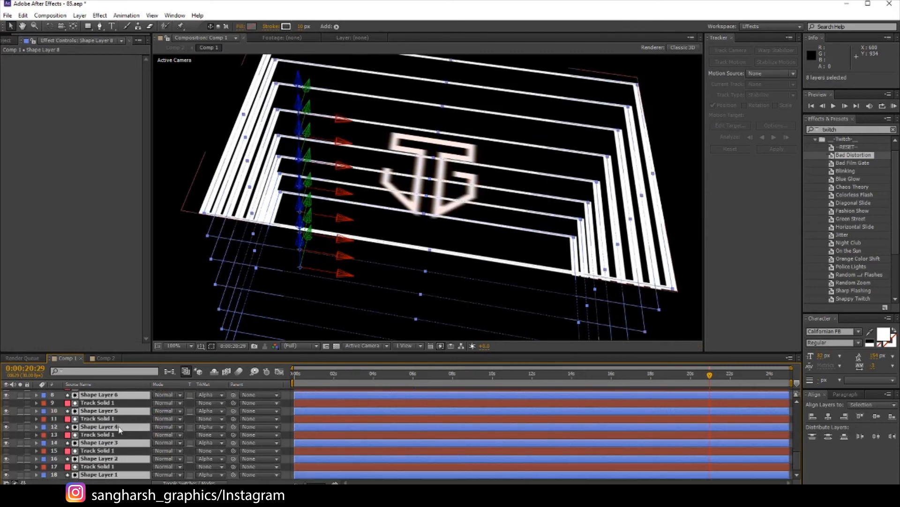
pyautogui.click(285, 26)
pyautogui.moveTo(585, 83); pyautogui.dragTo(607, 43)
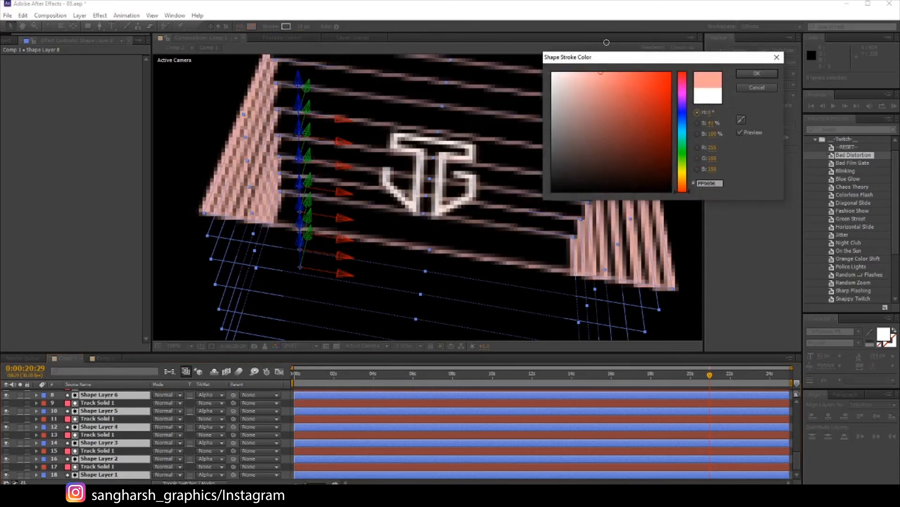
pyautogui.moveTo(684, 193)
pyautogui.mouseDown()
pyautogui.moveTo(683, 174)
pyautogui.moveTo(685, 183)
pyautogui.mouseUp()
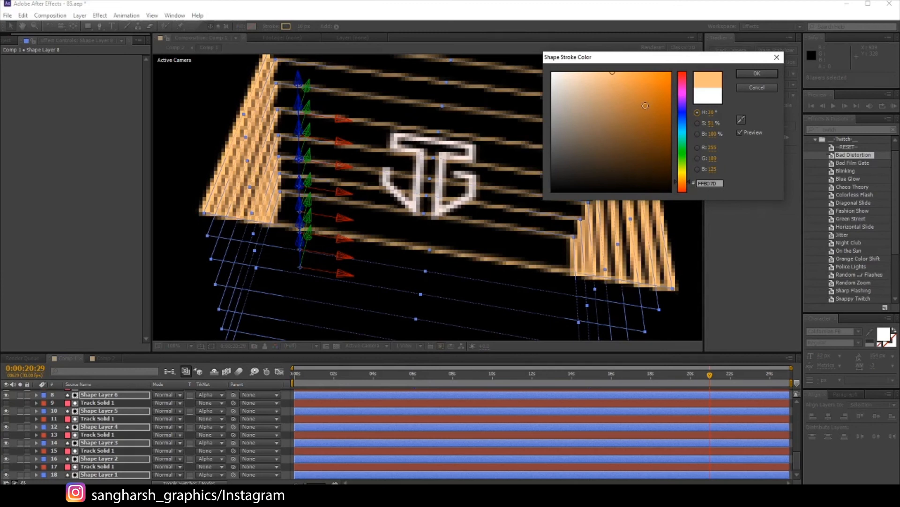
pyautogui.click(683, 185)
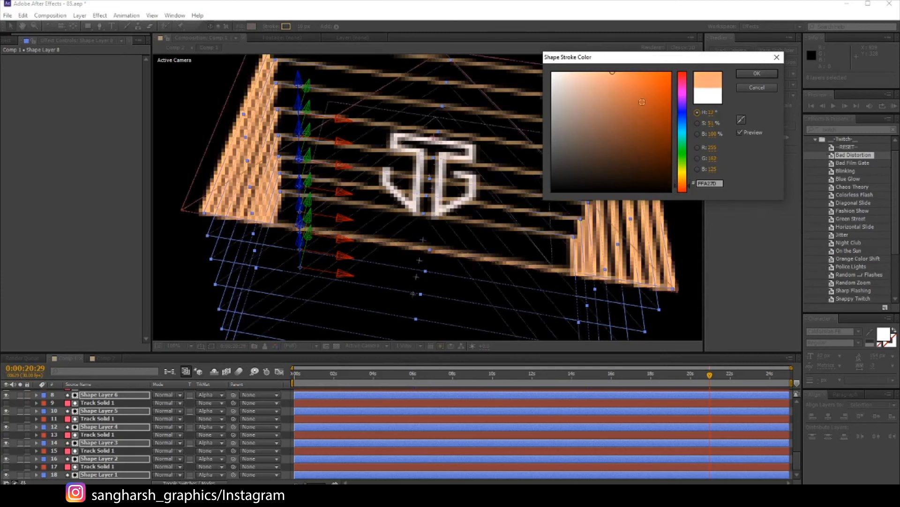
pyautogui.click(670, 73)
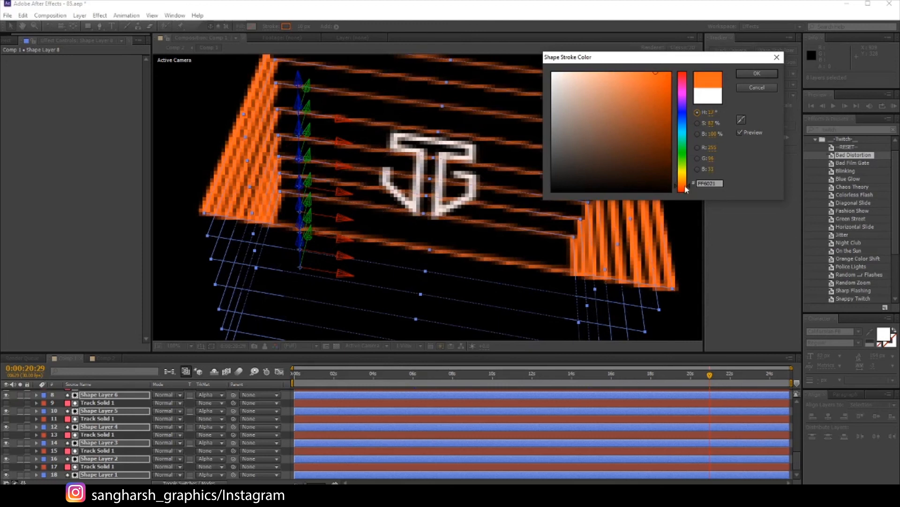
pyautogui.moveTo(683, 190); pyautogui.dragTo(684, 186)
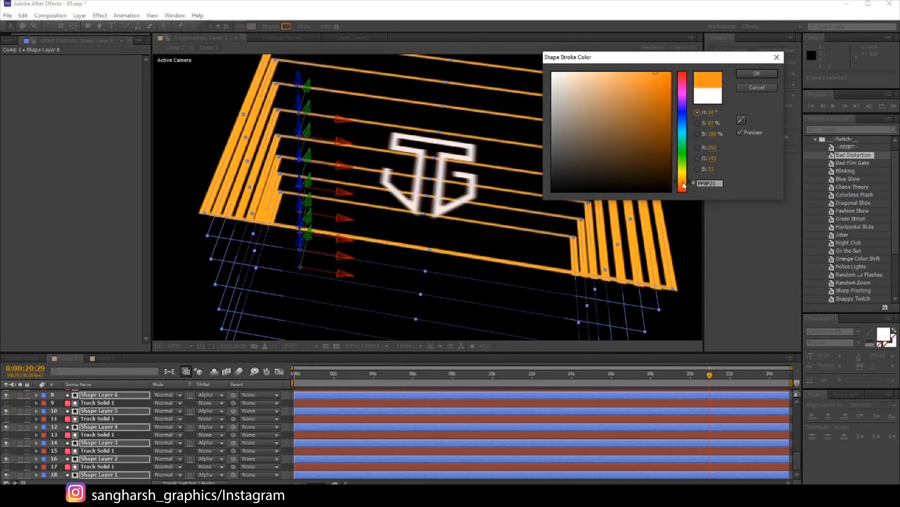
pyautogui.click(757, 73)
pyautogui.click(37, 189)
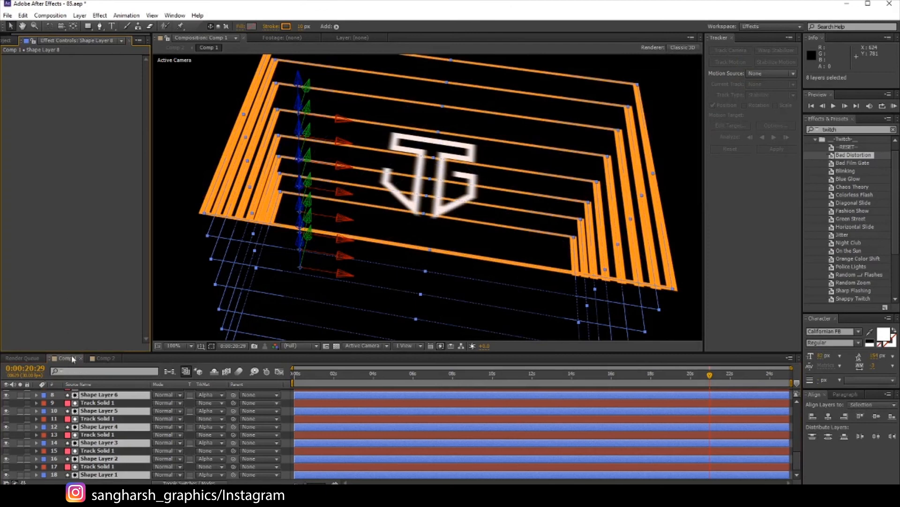
# - Change the selected shape layers' stroke colour in Comp 1 to a lighter orange, comparing the result over the footage in Comp 2
pyautogui.click(104, 358)
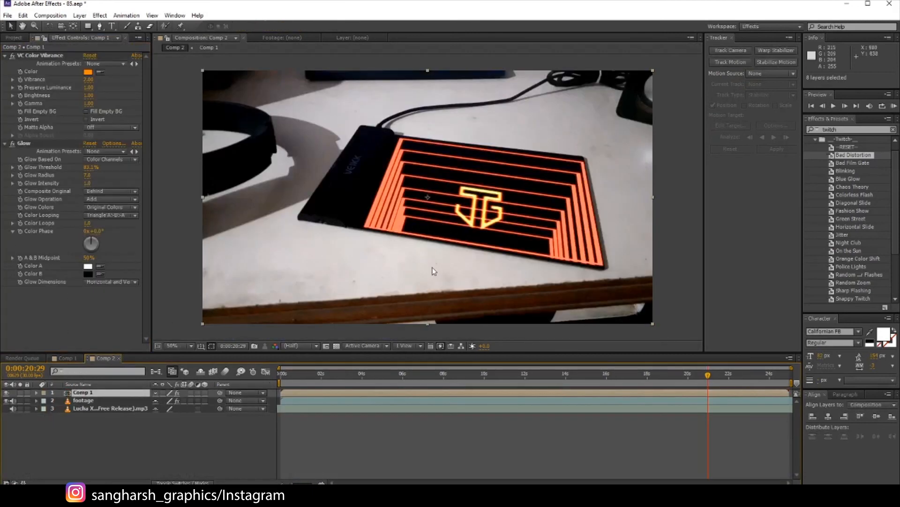
pyautogui.doubleClick(96, 394)
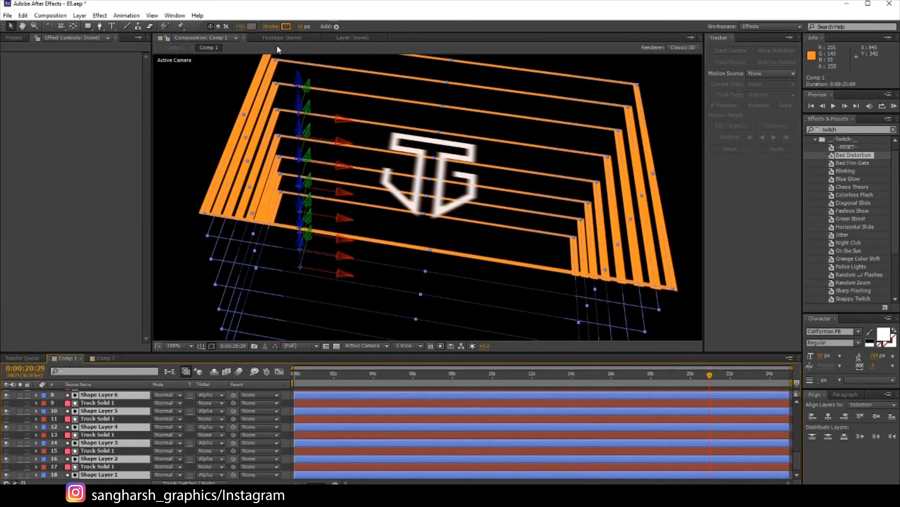
pyautogui.click(287, 26)
pyautogui.moveTo(639, 88); pyautogui.dragTo(597, 51)
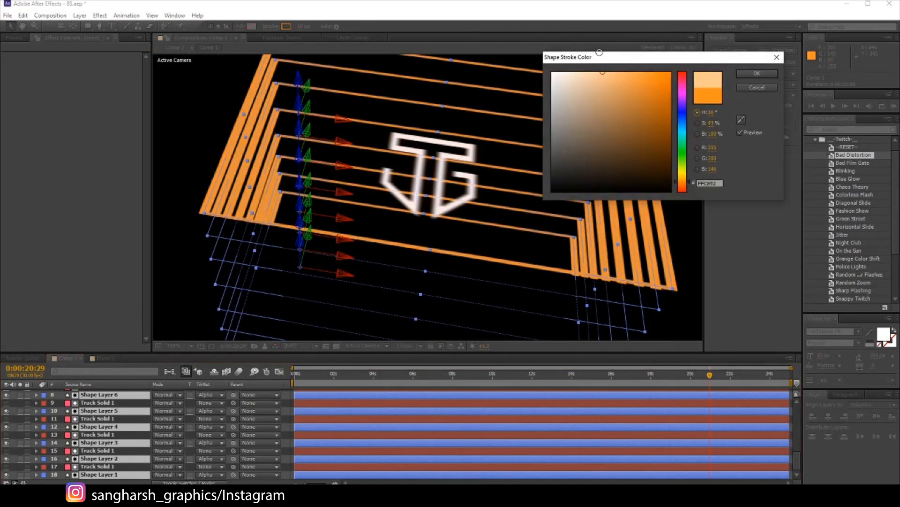
pyautogui.click(762, 76)
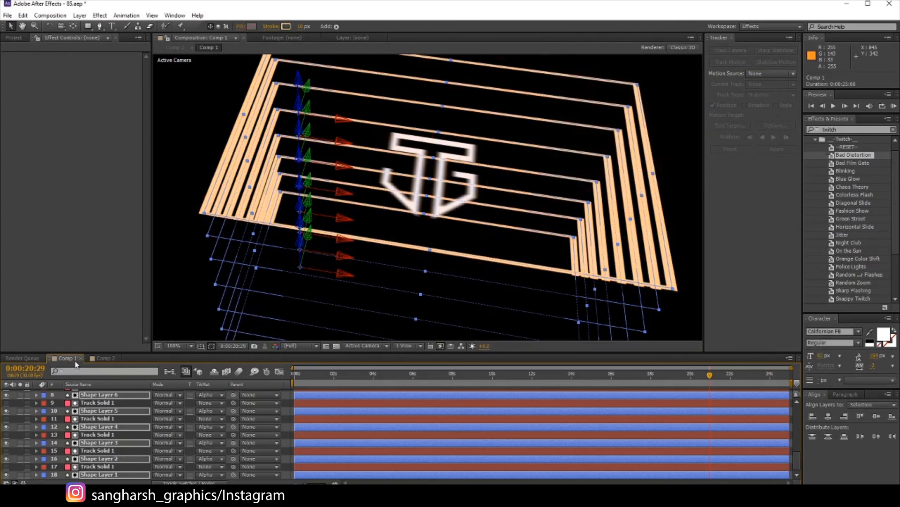
pyautogui.click(104, 358)
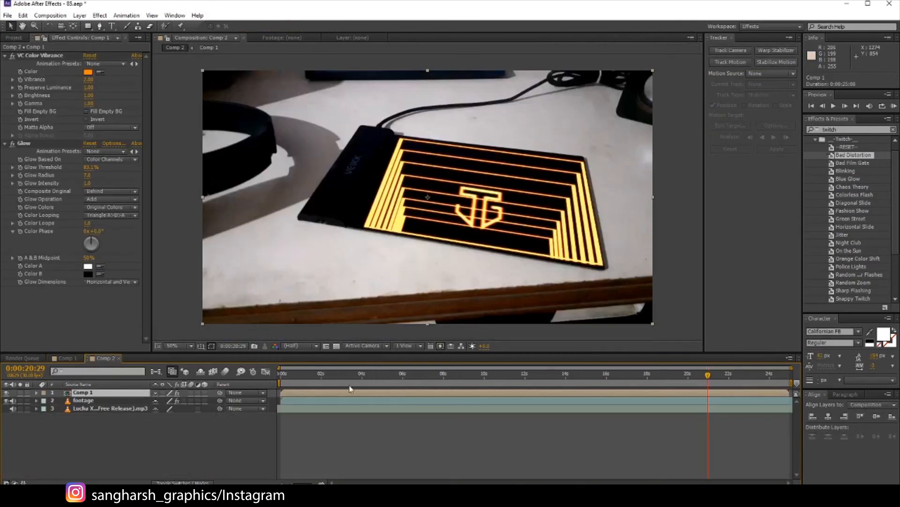
# - At about 4 seconds in Comp 2, set the VC Color Vibrance colour on the Comp 1 layer to a red-orange
pyautogui.moveTo(336, 378); pyautogui.dragTo(381, 379)
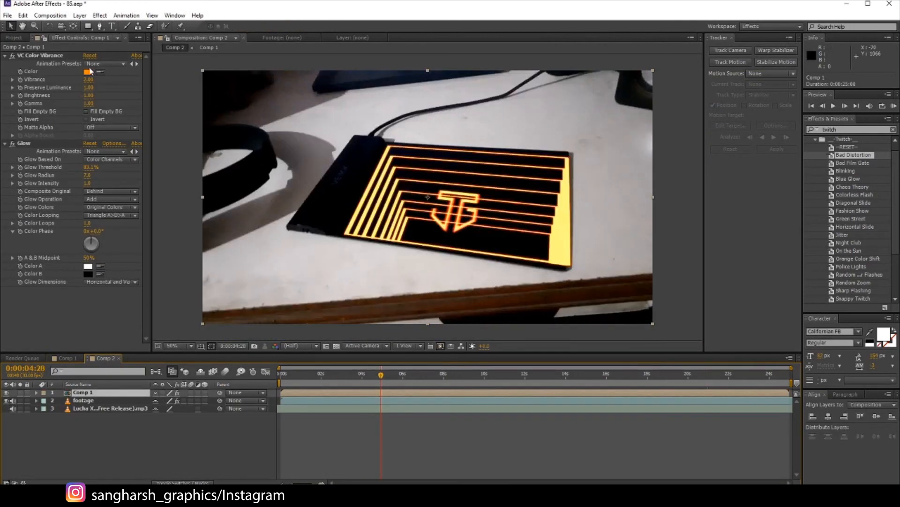
pyautogui.click(88, 72)
pyautogui.click(682, 190)
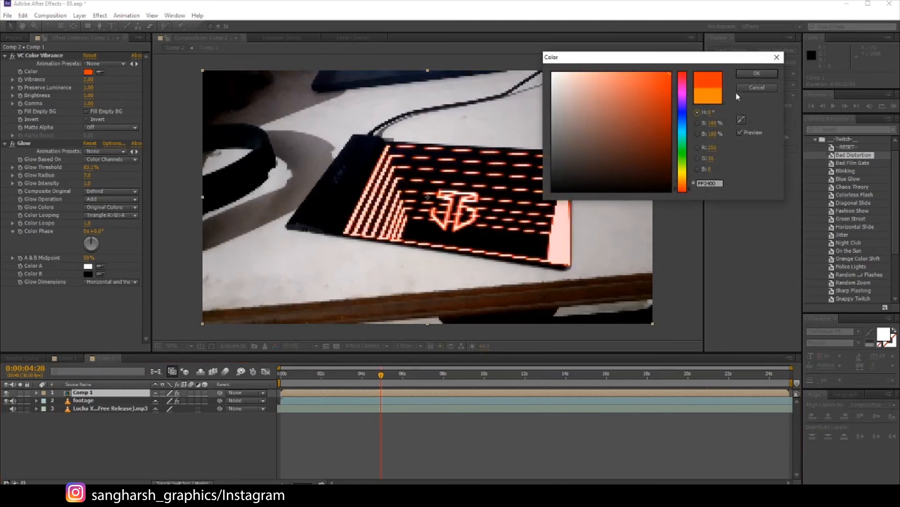
pyautogui.click(763, 76)
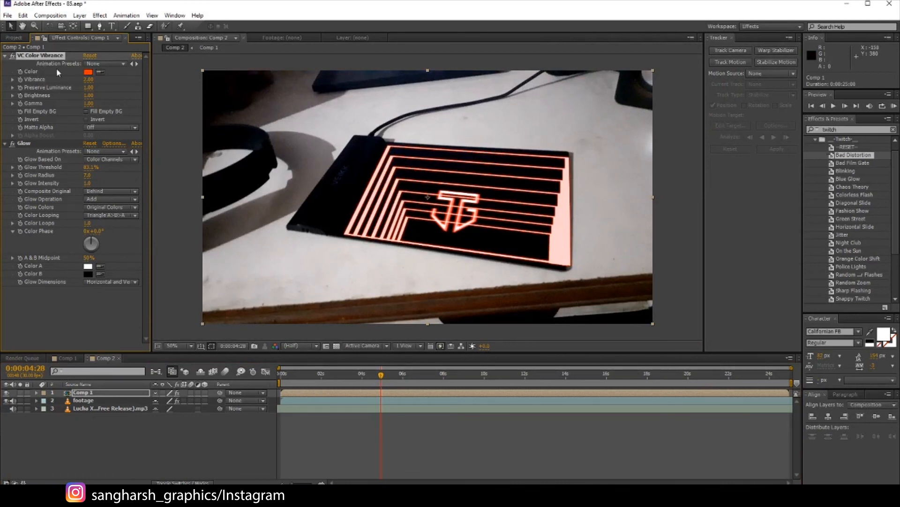
# - Cut the VC Color Vibrance effect from the Comp 1 layer and set the shape layers' strokes inside Comp 1 to white FFFFFF
pyautogui.press('Delete')
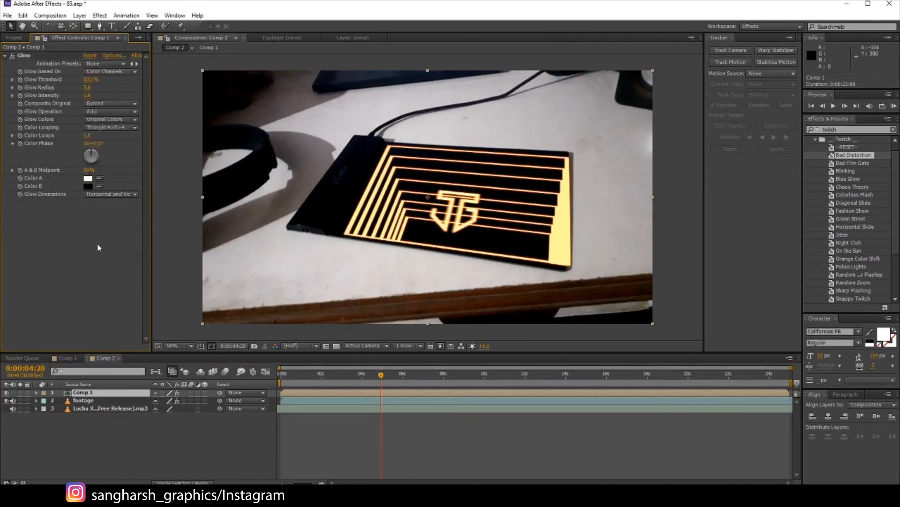
pyautogui.doubleClick(100, 394)
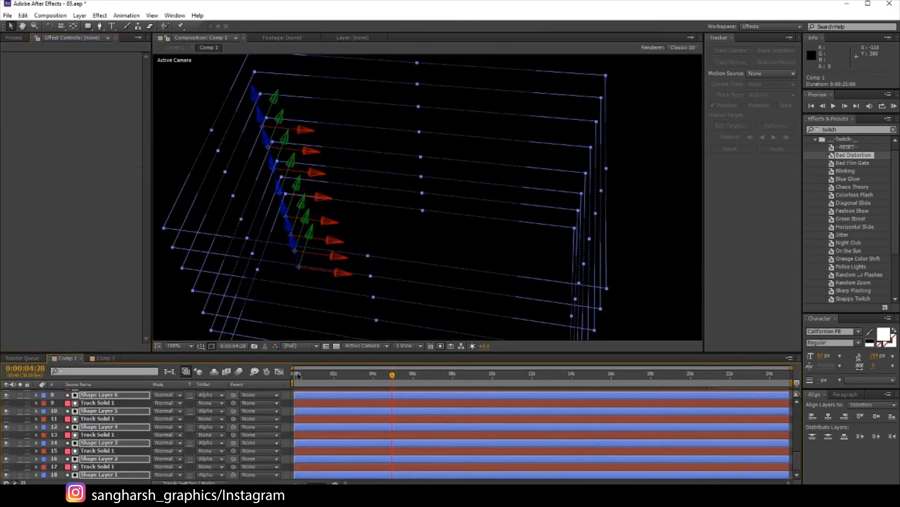
pyautogui.scroll(-2, 428, 219)
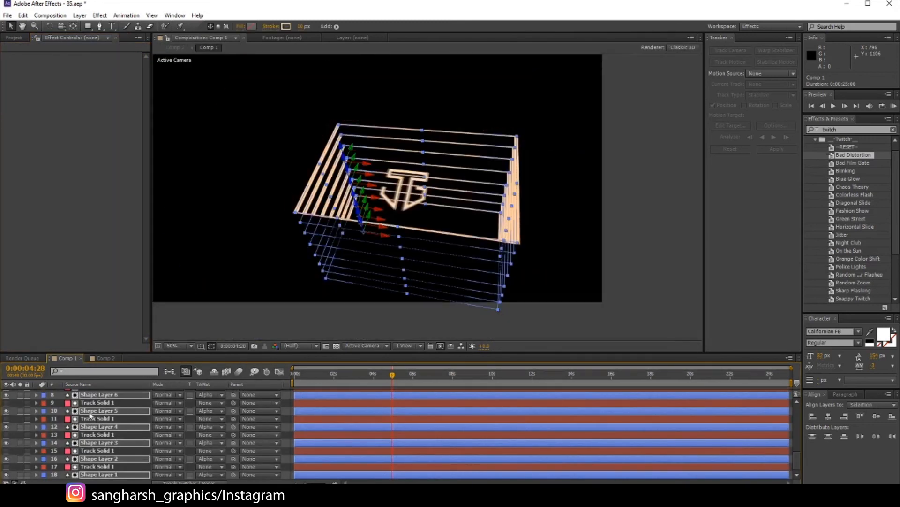
pyautogui.click(286, 27)
pyautogui.click(557, 75)
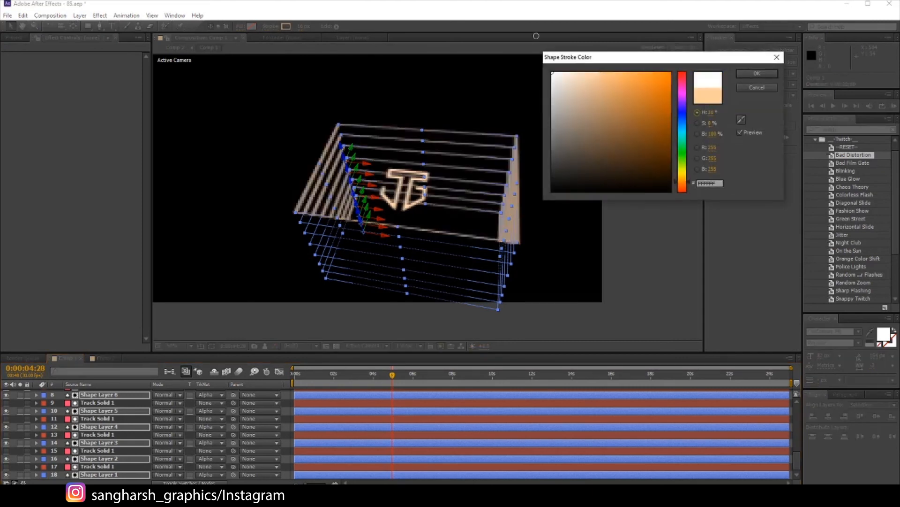
pyautogui.click(757, 71)
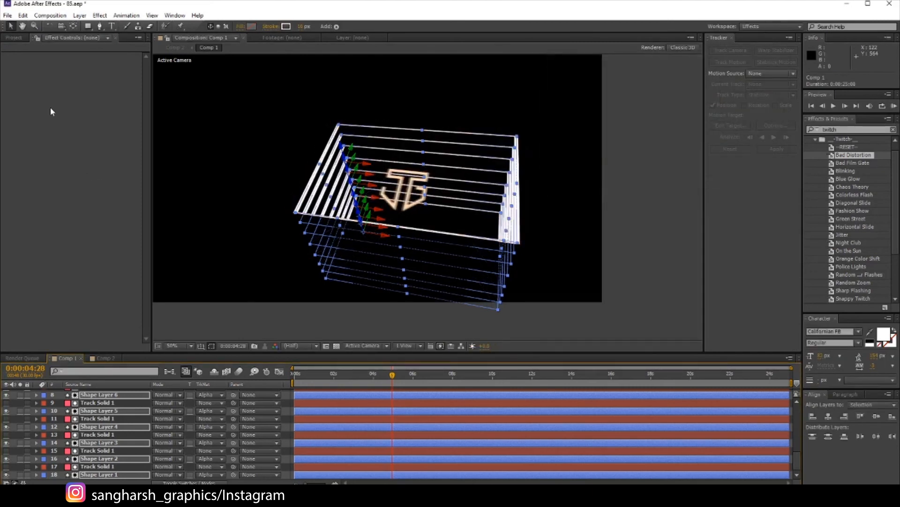
# - Find VC Color Vibrance among the effects and try applying it to the shape layers inside Comp 1, including Shape Layer 7
pyautogui.scroll(10, 81, 439)
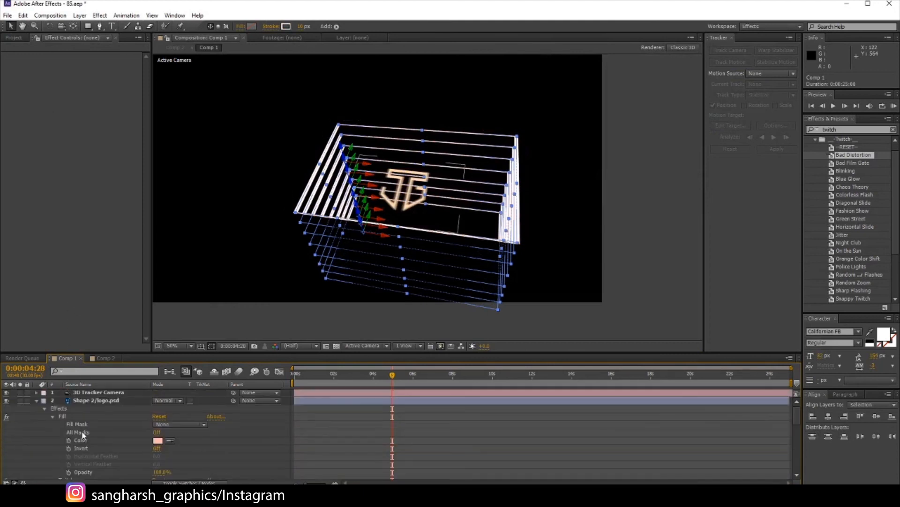
pyautogui.scroll(-10, 117, 430)
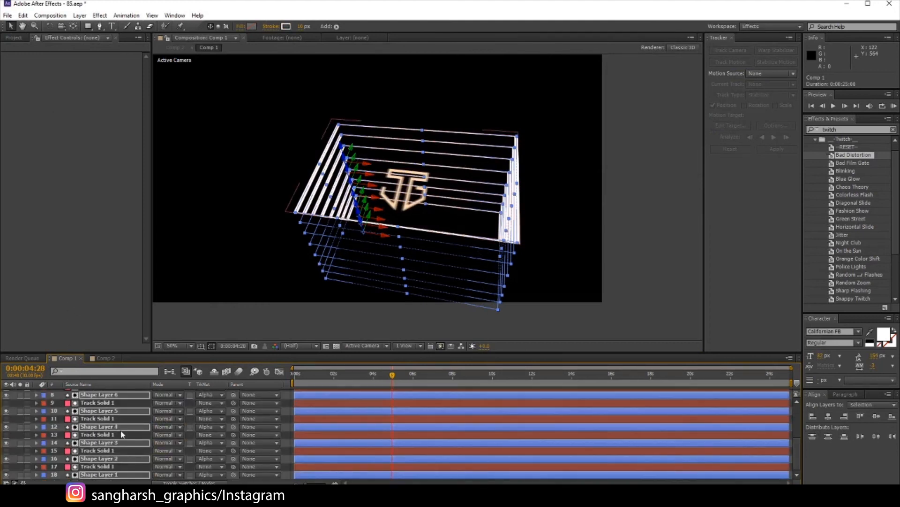
pyautogui.click(851, 131)
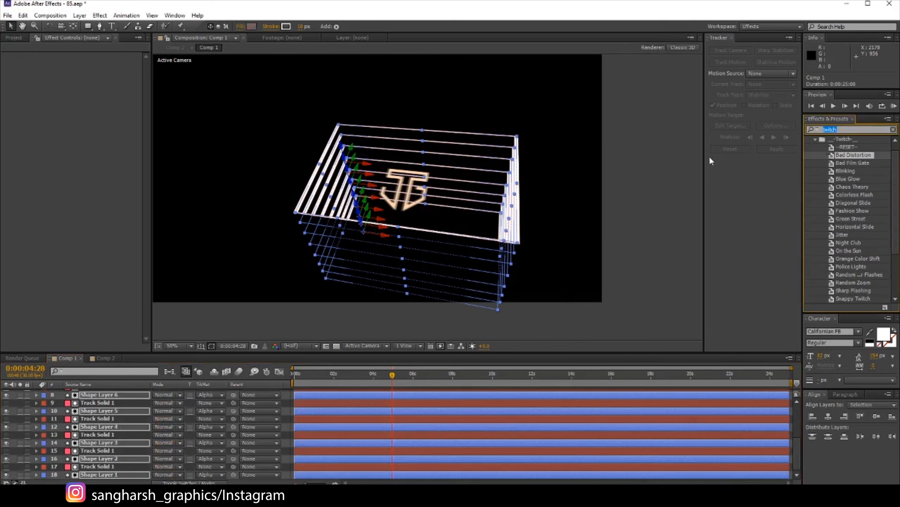
pyautogui.write('vibra')
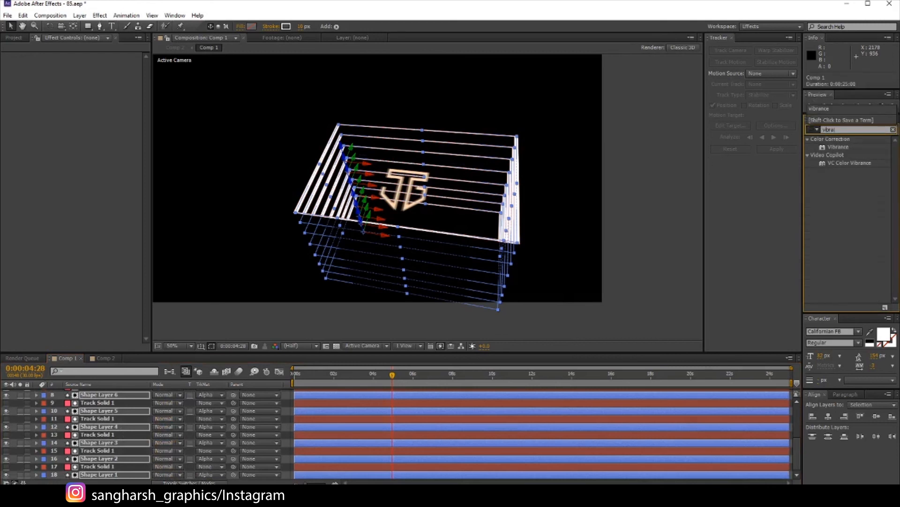
pyautogui.write('n')
pyautogui.moveTo(851, 164); pyautogui.dragTo(61, 174)
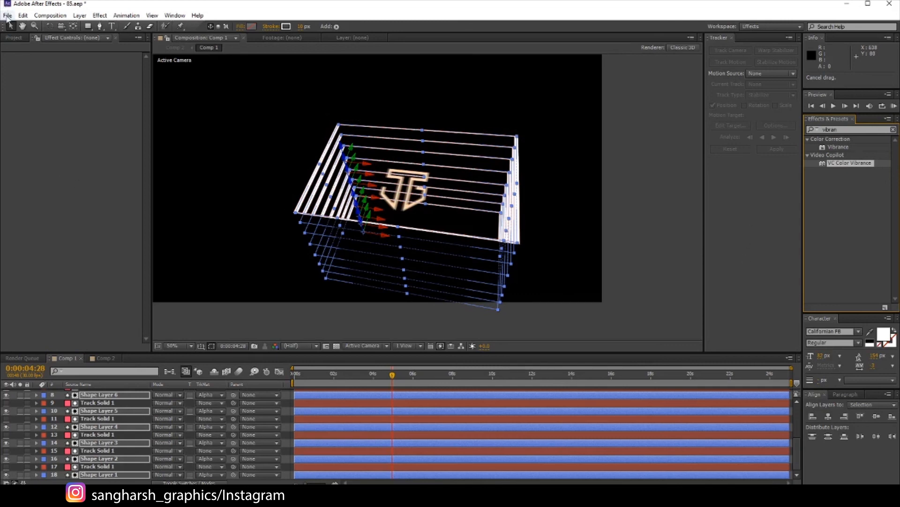
pyautogui.moveTo(846, 168); pyautogui.dragTo(99, 408)
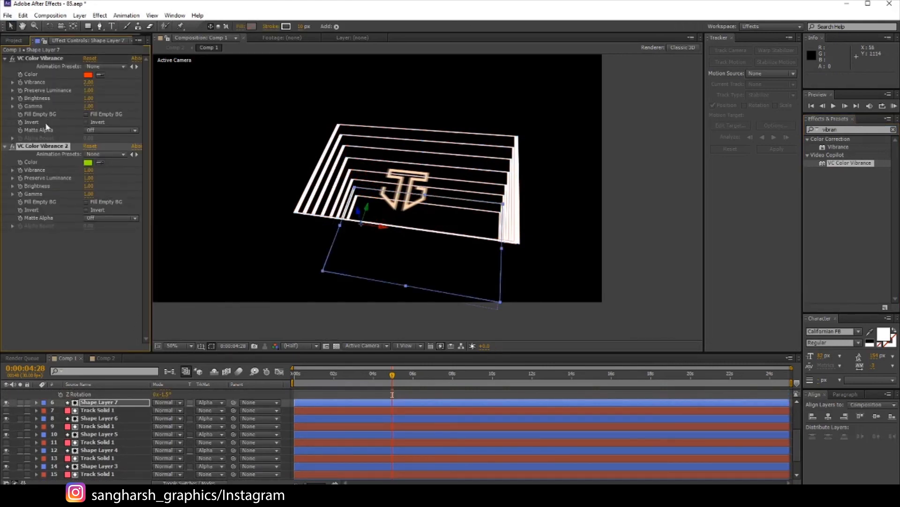
# - Delete the first VC Color Vibrance from Shape Layer 7, then undo back to before the effect was cut in Comp 2
pyautogui.click(38, 59)
pyautogui.press('Delete')
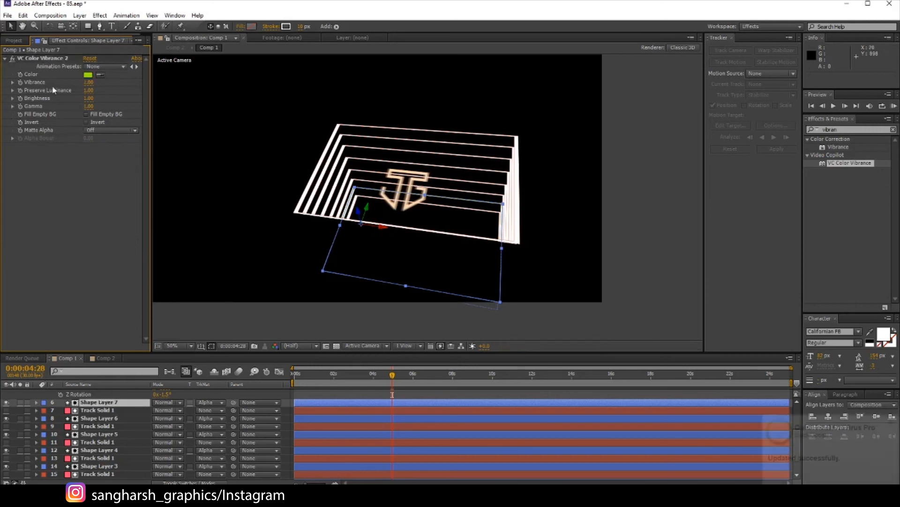
pyautogui.hotkey('ctrl', 'z')
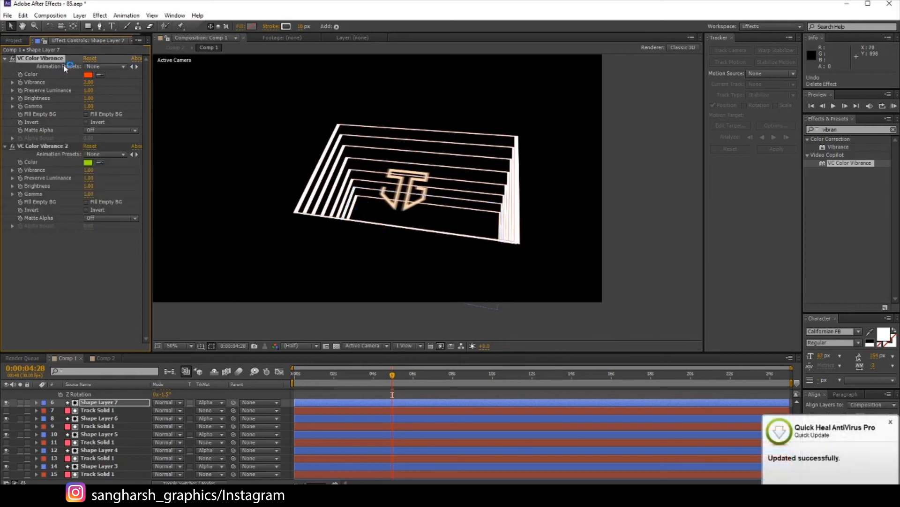
pyautogui.click(99, 418)
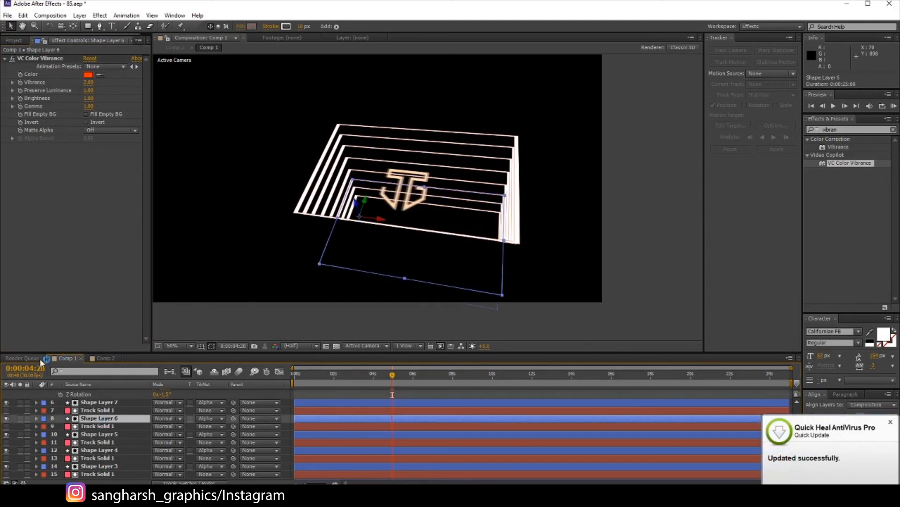
pyautogui.hotkey('ctrl', 'z')
pyautogui.click(101, 358)
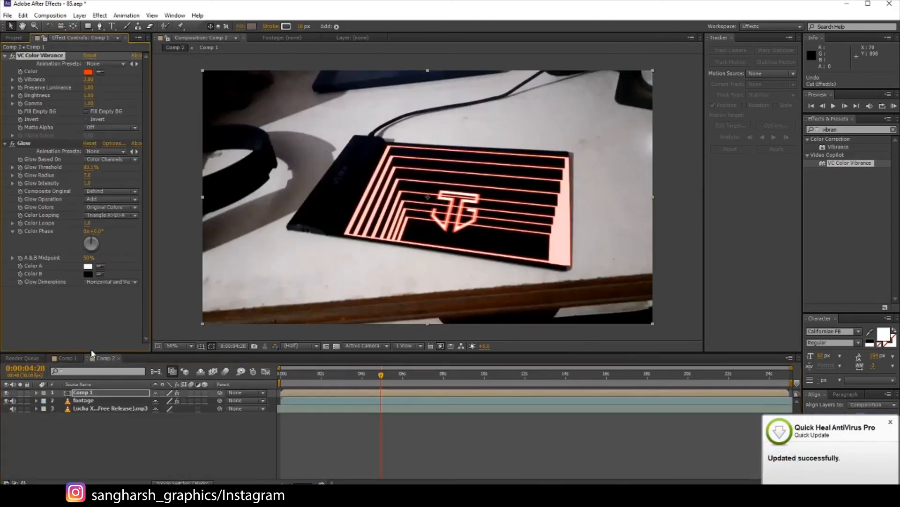
# - Set the strokes of all shape layers in Comp 1 to white FFFFFF and check them in Comp 2 at about 14 and 21 seconds
pyautogui.doubleClick(85, 393)
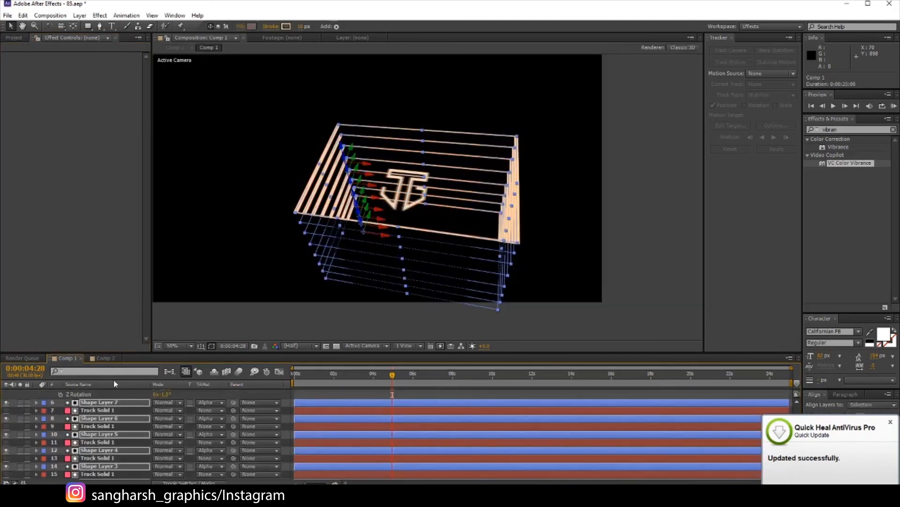
pyautogui.click(287, 27)
pyautogui.click(553, 73)
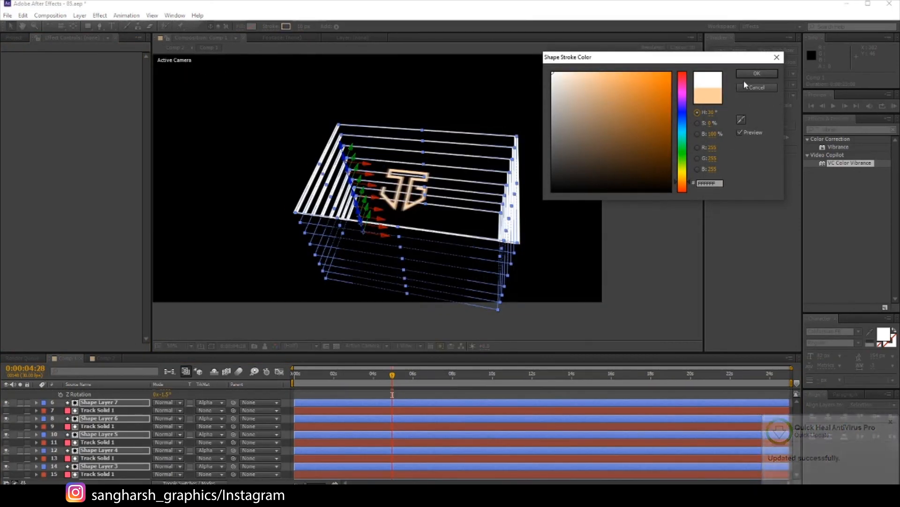
pyautogui.click(757, 74)
pyautogui.click(288, 329)
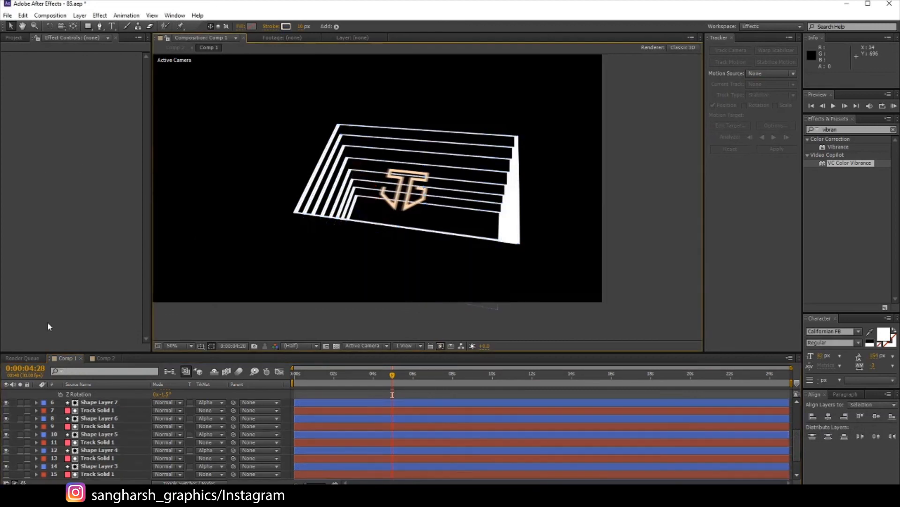
pyautogui.click(102, 358)
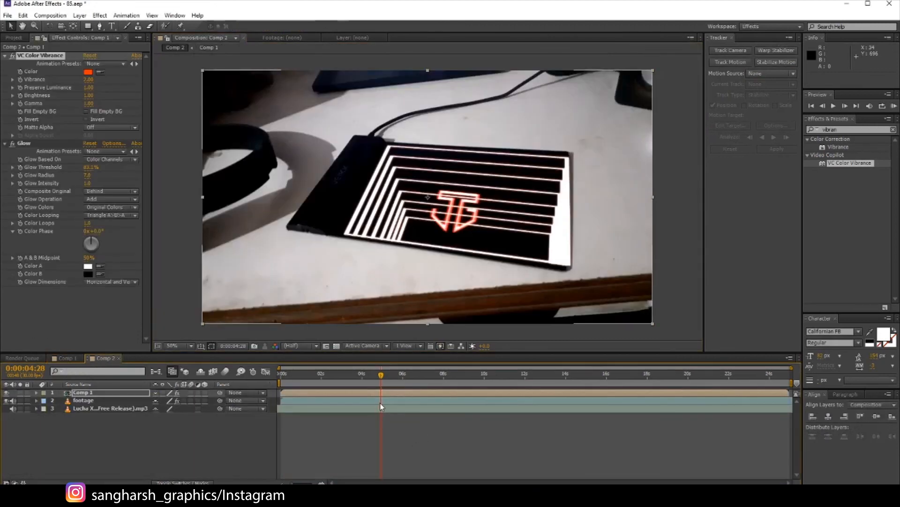
pyautogui.moveTo(434, 388); pyautogui.dragTo(581, 388)
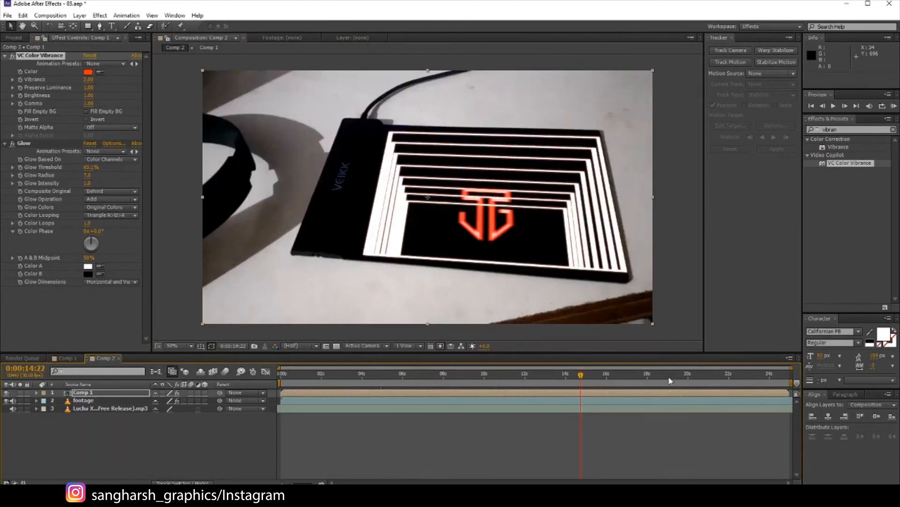
pyautogui.click(669, 379)
pyautogui.click(716, 385)
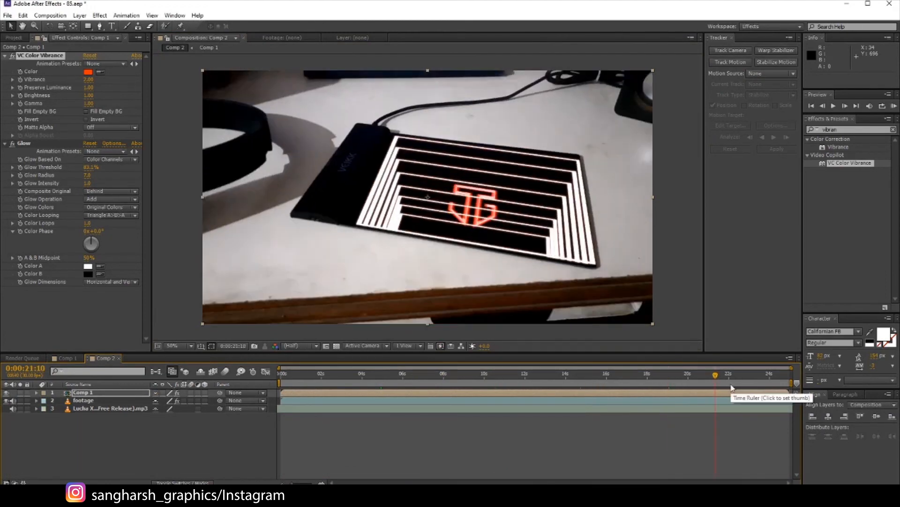
pyautogui.scroll(2, 491, 233)
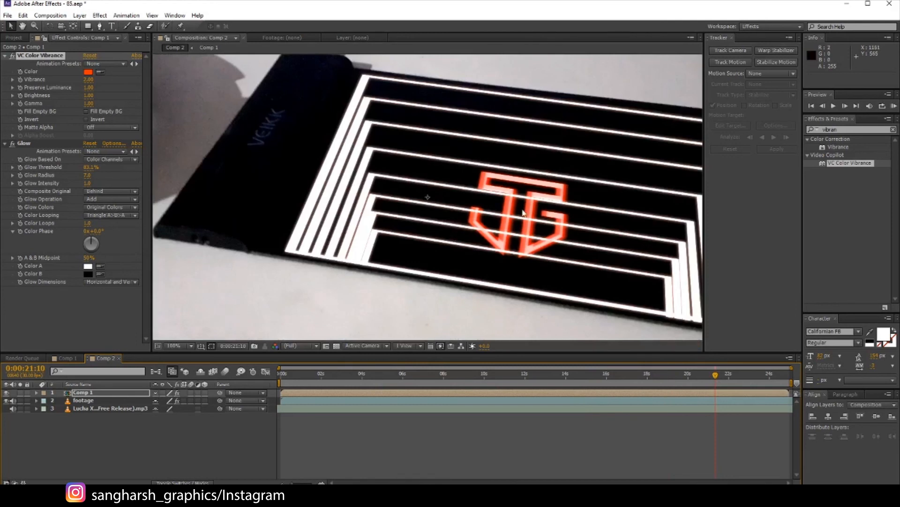
# - In Comp 1, select the Shape 2/logo.psd layer and switch off its Fill effect
pyautogui.doubleClick(103, 393)
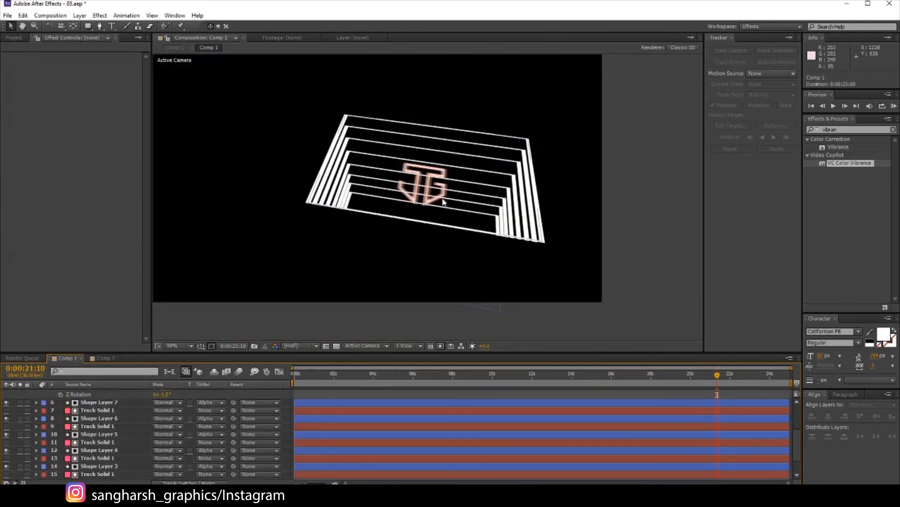
pyautogui.scroll(2, 424, 197)
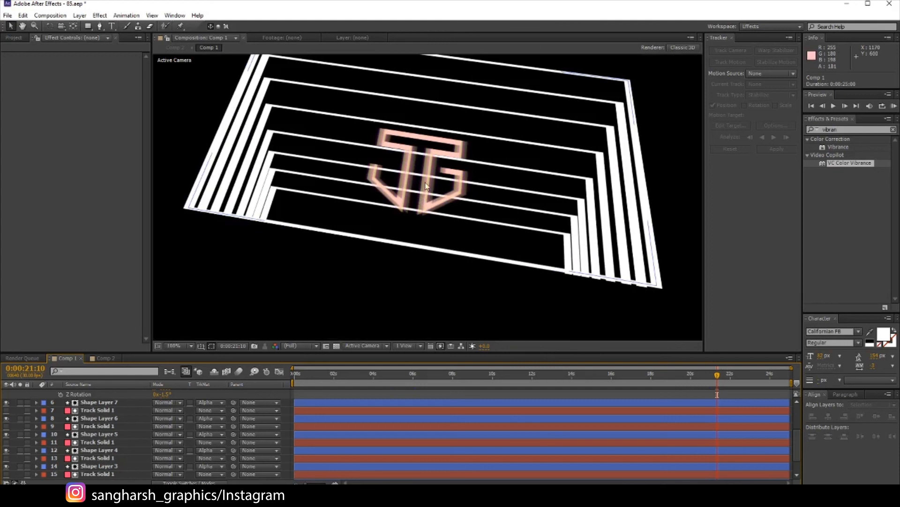
pyautogui.click(98, 404)
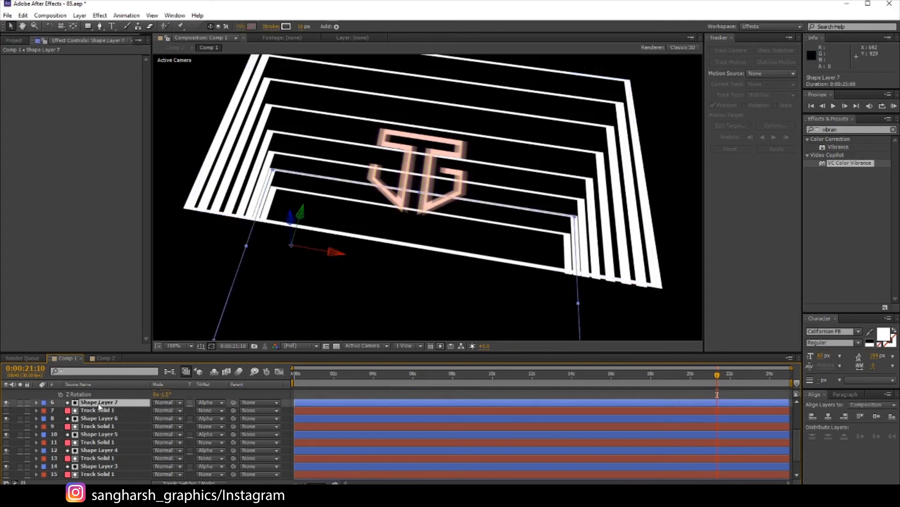
pyautogui.scroll(3, 100, 405)
pyautogui.click(100, 394)
pyautogui.click(101, 401)
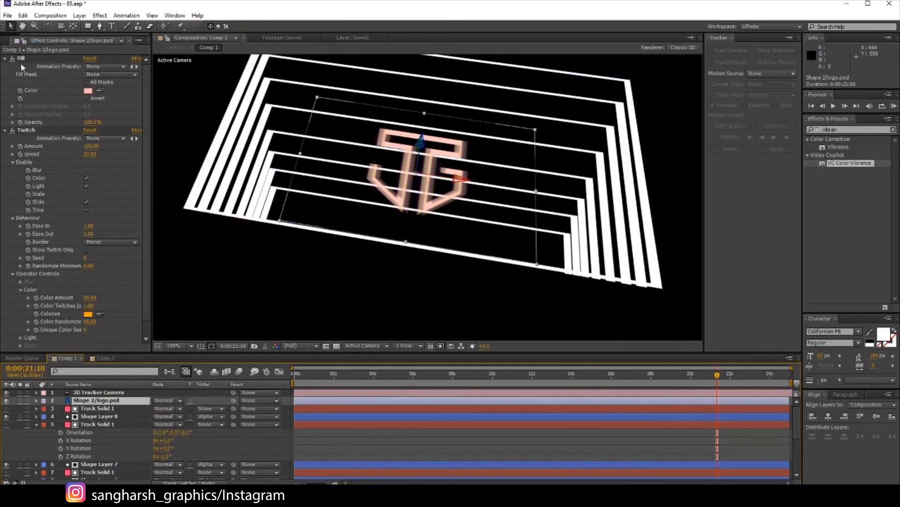
pyautogui.click(12, 59)
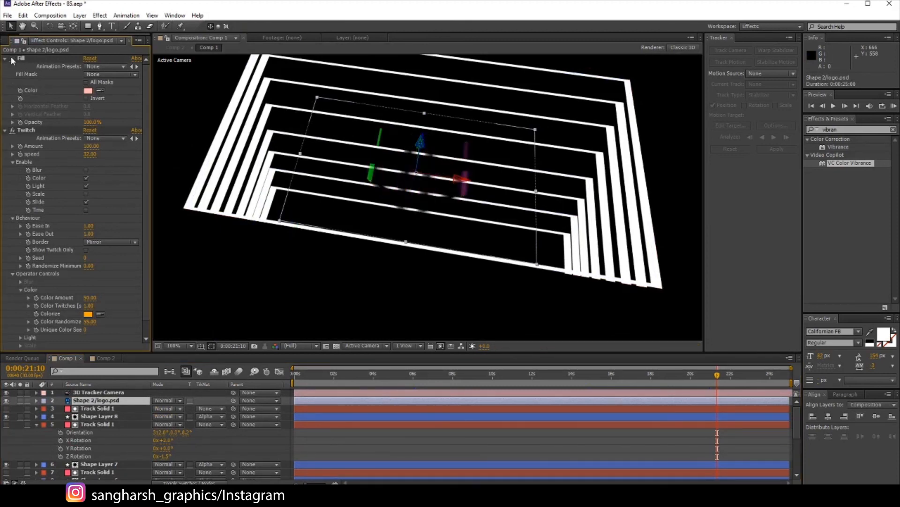
# - Switch the Fill effect of the Shape 2/logo.psd layer back on and keep Twitch's Border set to Mirror
pyautogui.click(12, 58)
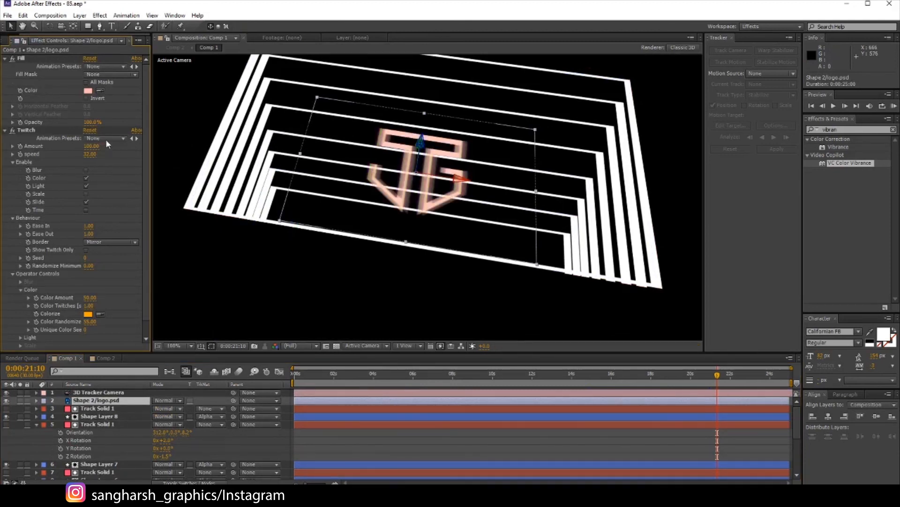
pyautogui.click(100, 242)
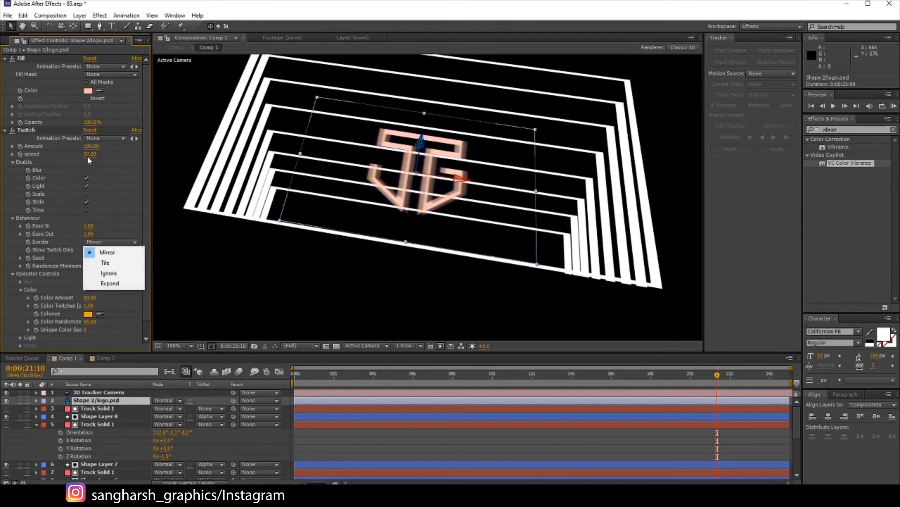
pyautogui.click(88, 182)
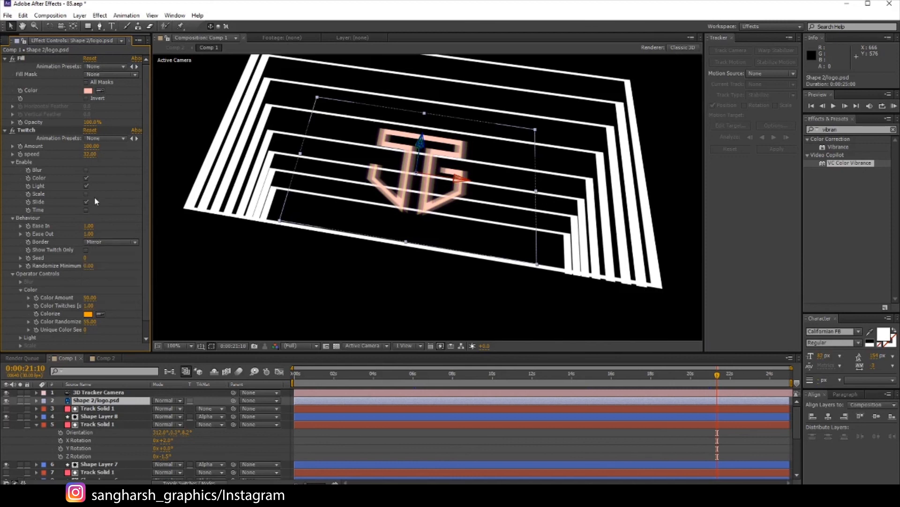
# - In the logo layer's Twitch effect, set Light Behaviour to Both and the overall Amount to 80
pyautogui.scroll(-1, 59, 304)
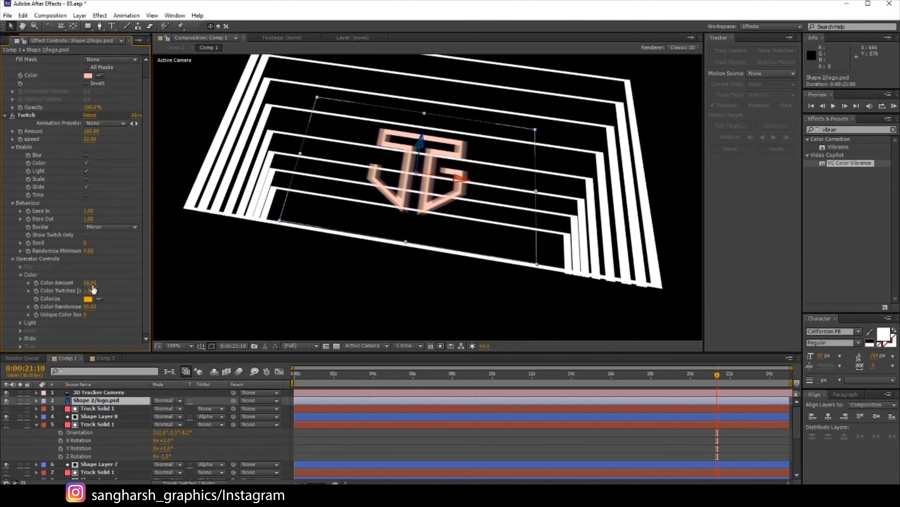
pyautogui.click(21, 322)
pyautogui.scroll(-2, 18, 323)
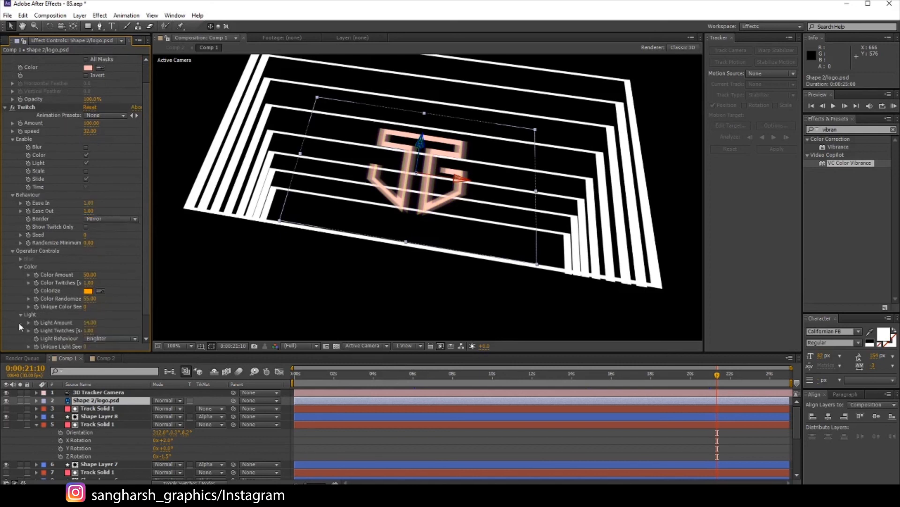
pyautogui.click(100, 315)
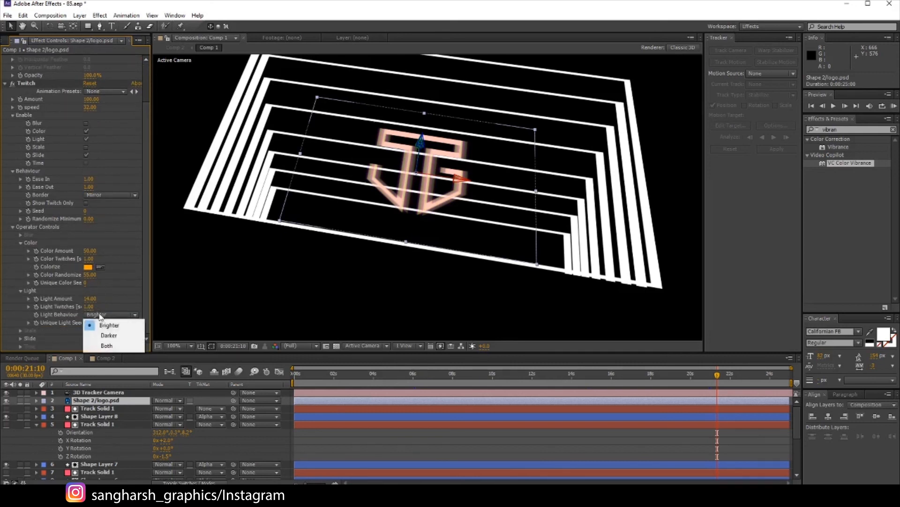
pyautogui.click(105, 344)
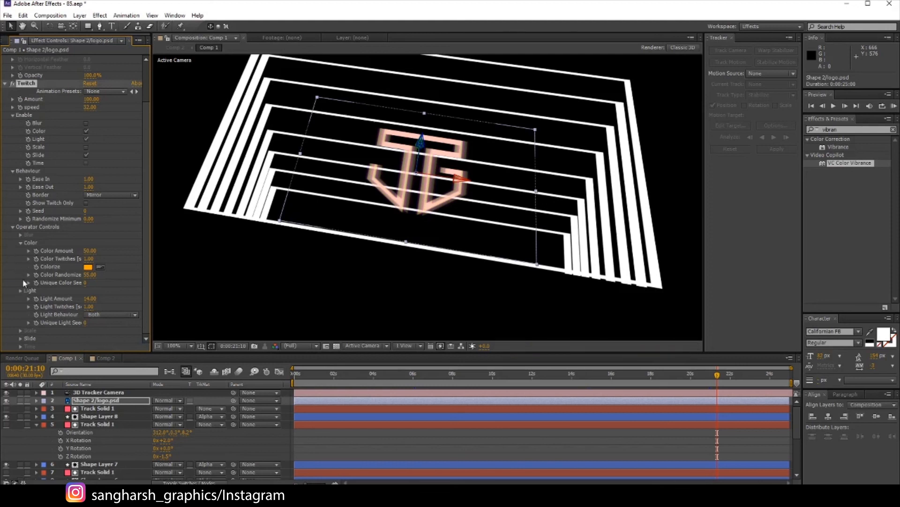
pyautogui.click(21, 291)
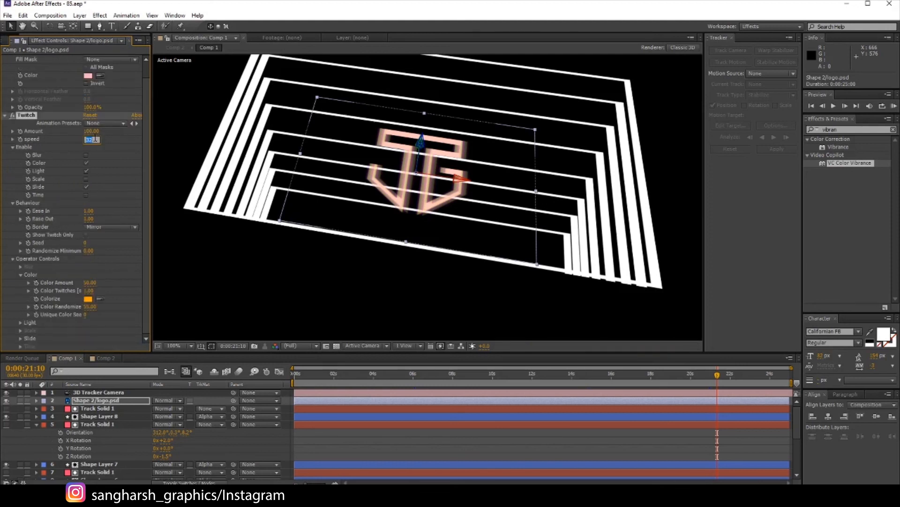
pyautogui.click(91, 131)
pyautogui.write('80')
pyautogui.press('Return')
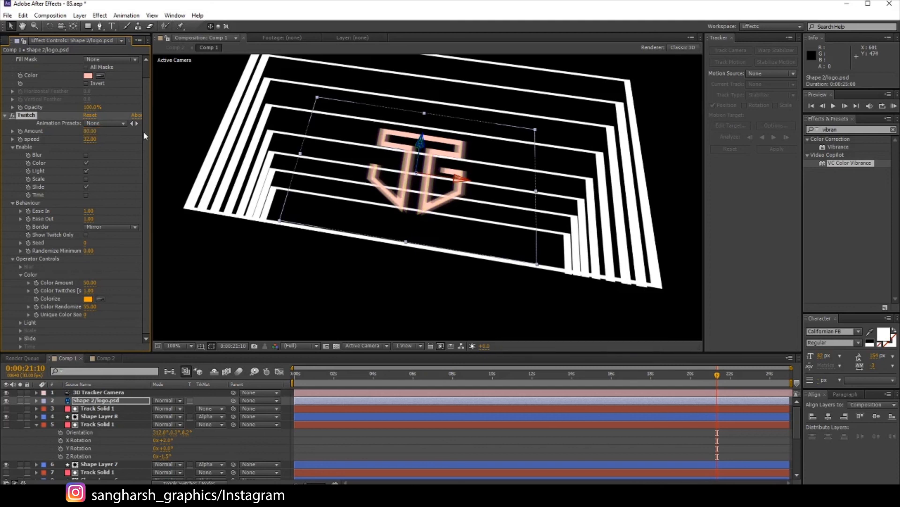
# - Check how the twitching logo and white strokes look over the footage in Comp 2 at about 7, 21 and 23 seconds
pyautogui.click(22, 358)
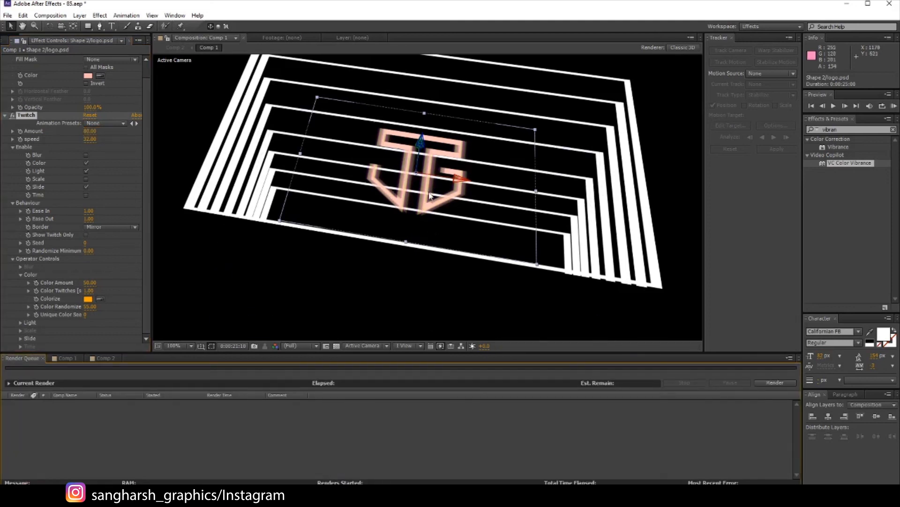
pyautogui.click(66, 358)
pyautogui.click(308, 378)
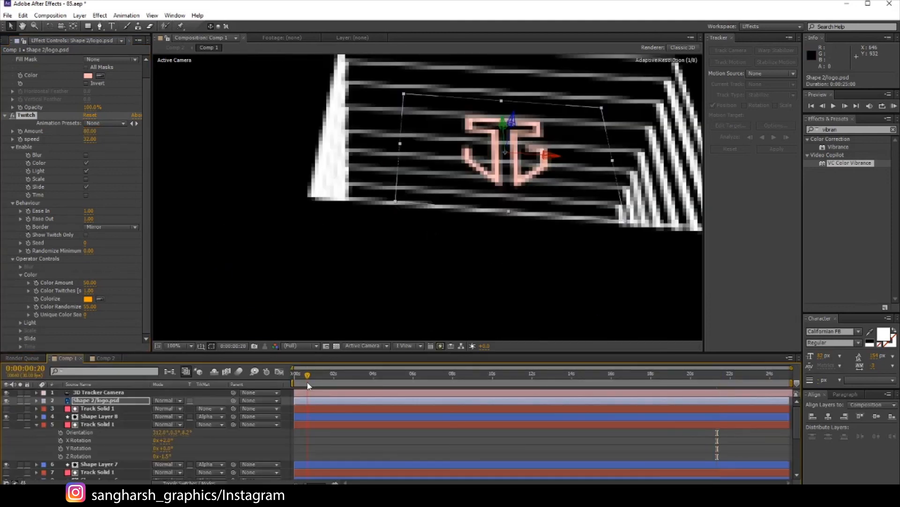
pyautogui.click(103, 358)
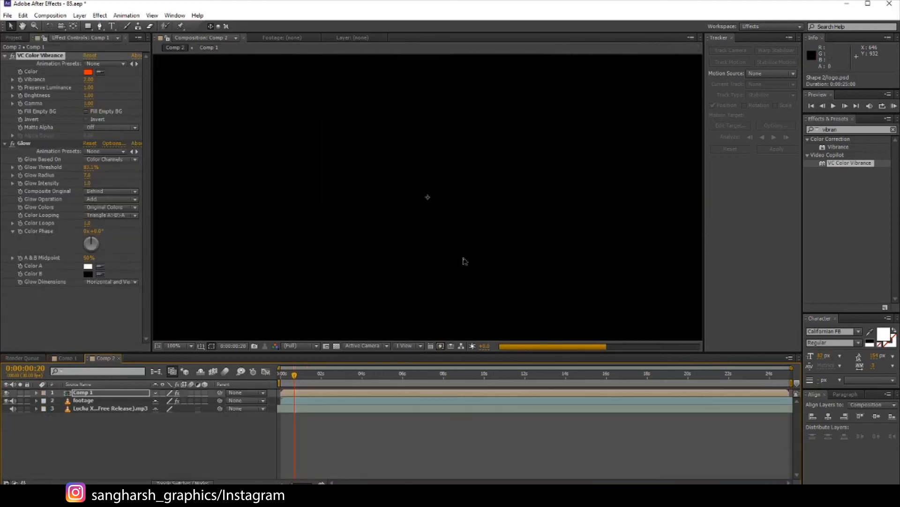
pyautogui.moveTo(314, 377); pyautogui.dragTo(419, 382)
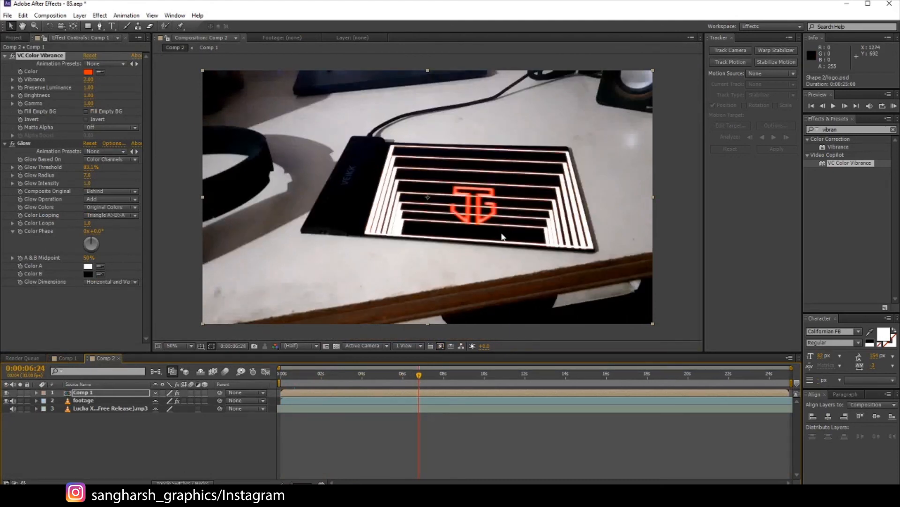
pyautogui.moveTo(516, 384); pyautogui.dragTo(705, 389)
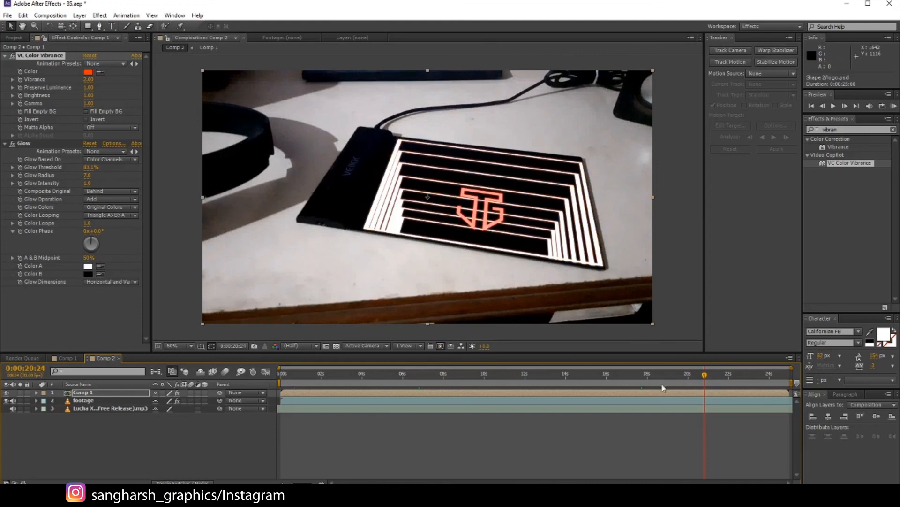
pyautogui.moveTo(713, 381); pyautogui.dragTo(746, 383)
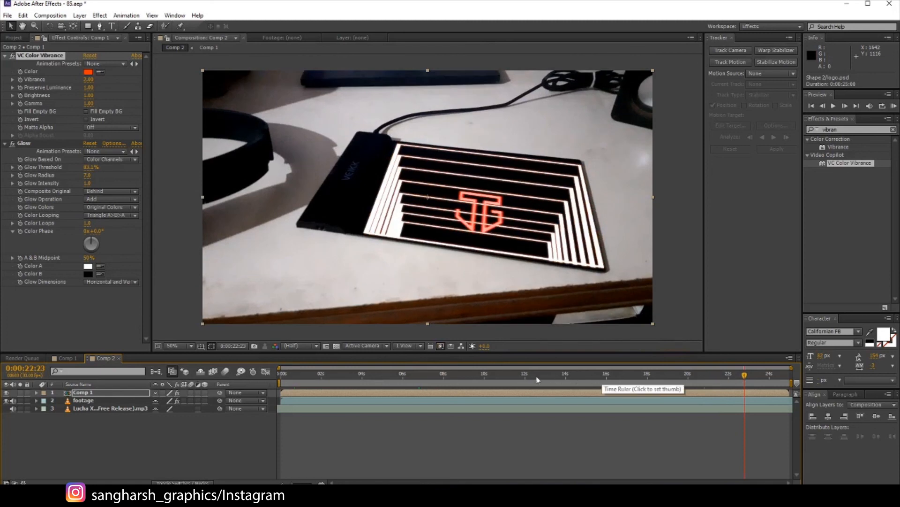
# - In Comp 1, change the Fill effect color of the Shape 2/logo.psd layer to a saturated red
pyautogui.doubleClick(555, 393)
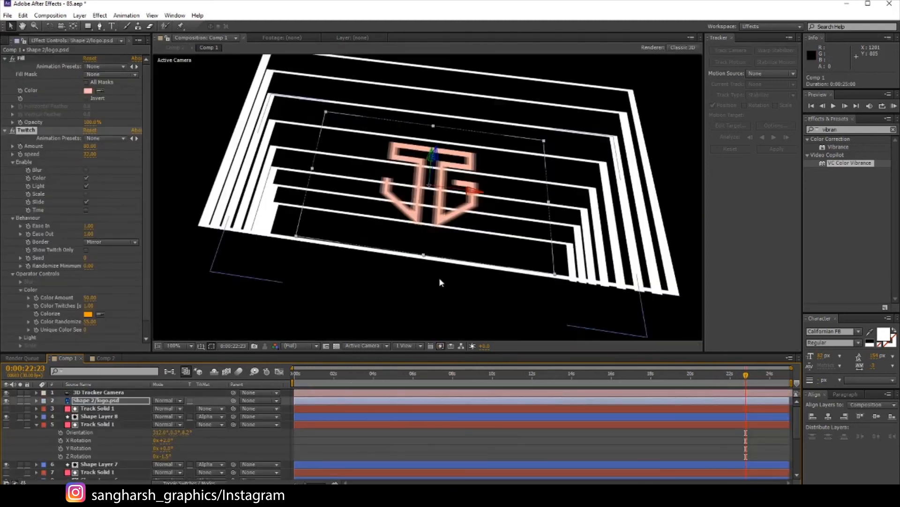
pyautogui.click(108, 402)
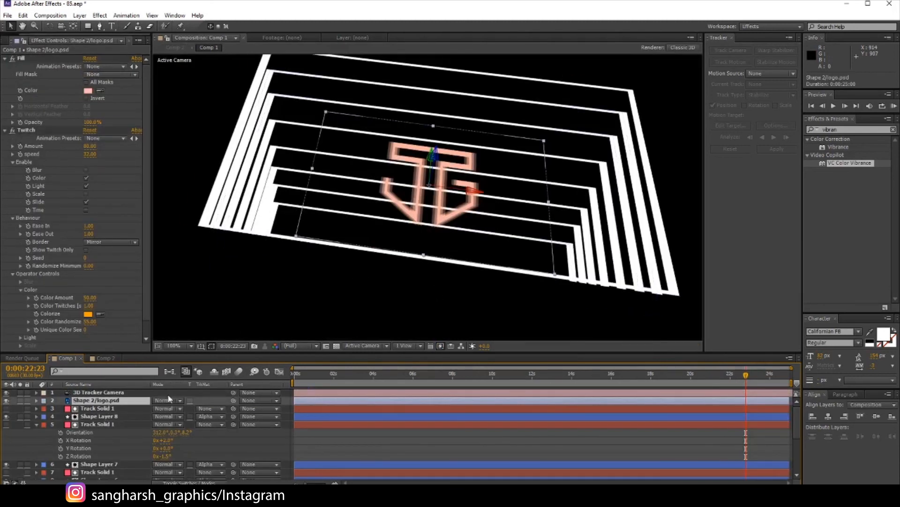
pyautogui.scroll(-1, 385, 205)
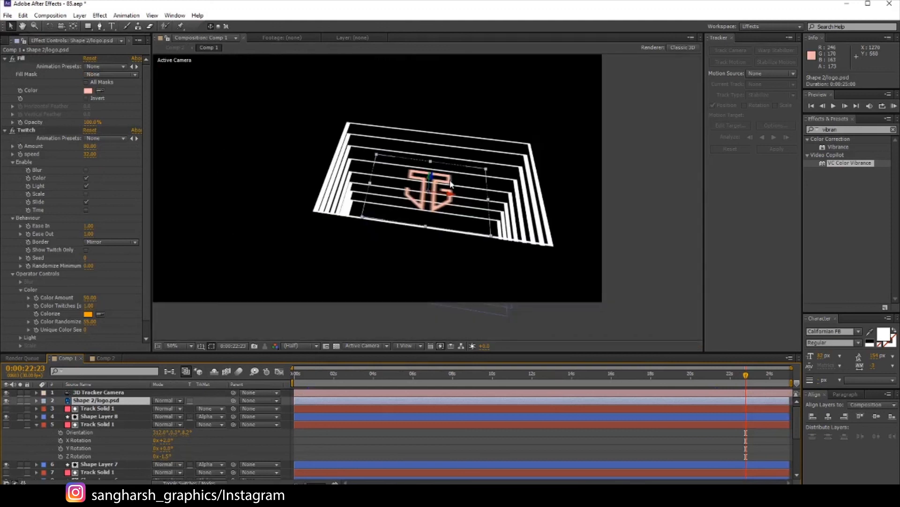
pyautogui.scroll(1, 422, 190)
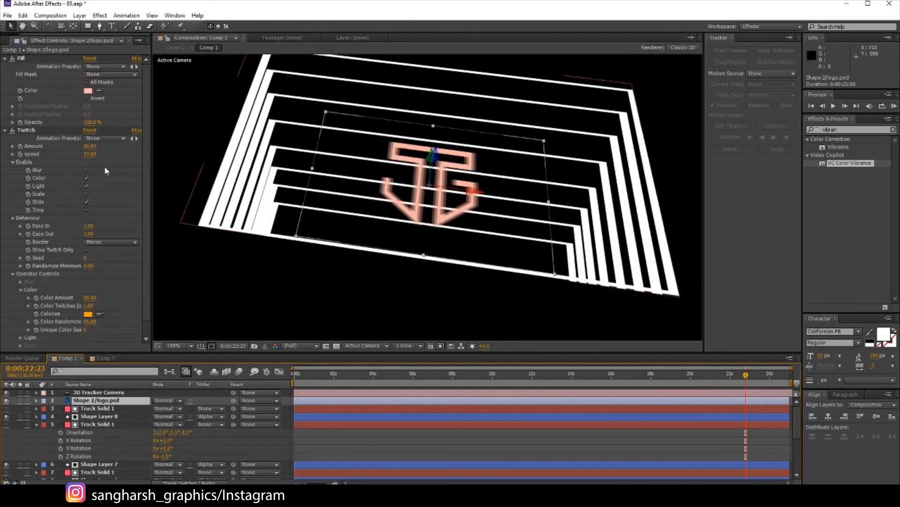
pyautogui.click(88, 90)
pyautogui.click(670, 73)
pyautogui.click(756, 73)
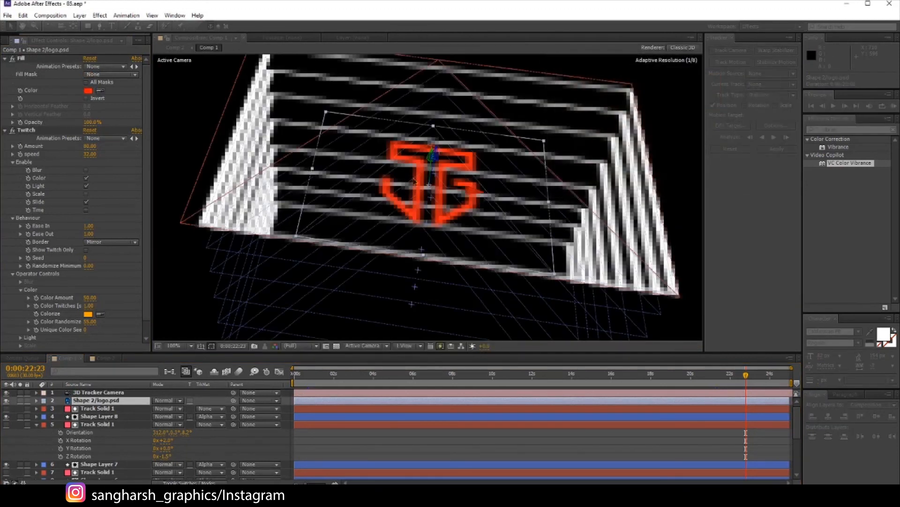
# - Check the recolored logo over the footage in Comp 2 at about 23 seconds
pyautogui.click(38, 357)
pyautogui.click(103, 359)
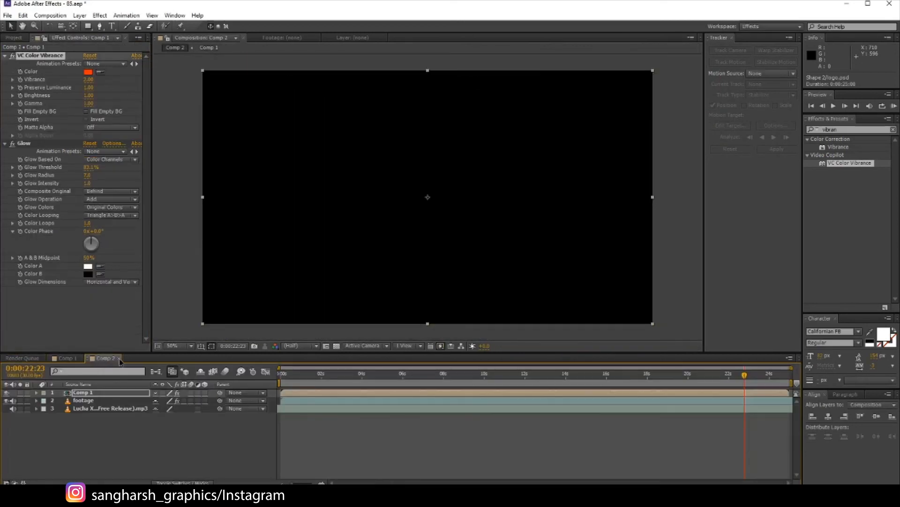
pyautogui.moveTo(744, 375); pyautogui.dragTo(758, 375)
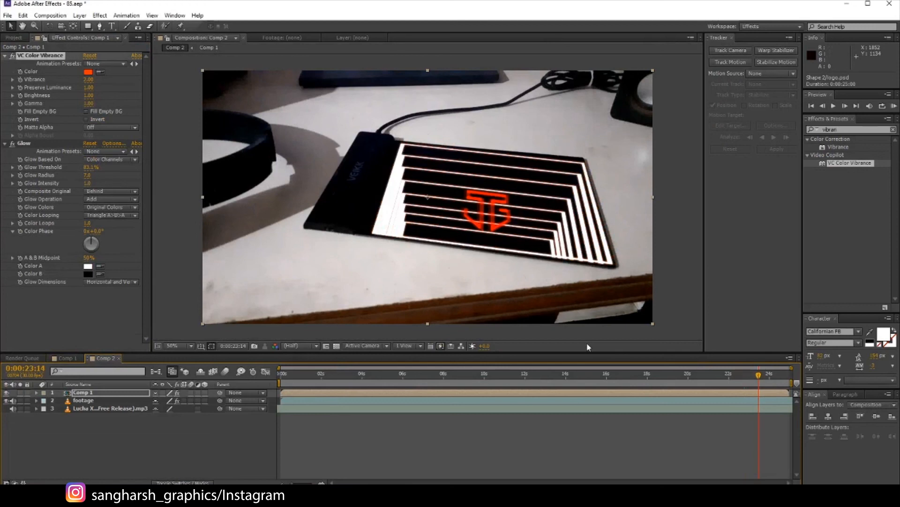